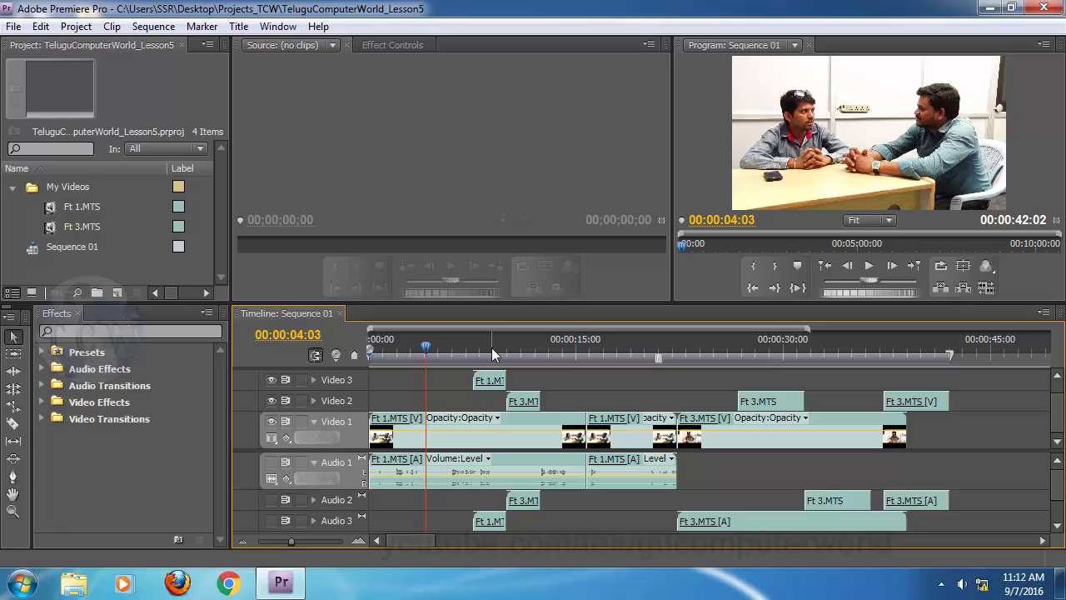
Activate the Selection tool and select each of the three Video 1 clips individually.
mouse_move(32, 320)
mouse_down()
mouse_move(97, 329)
mouse_move(23, 333)
mouse_up()
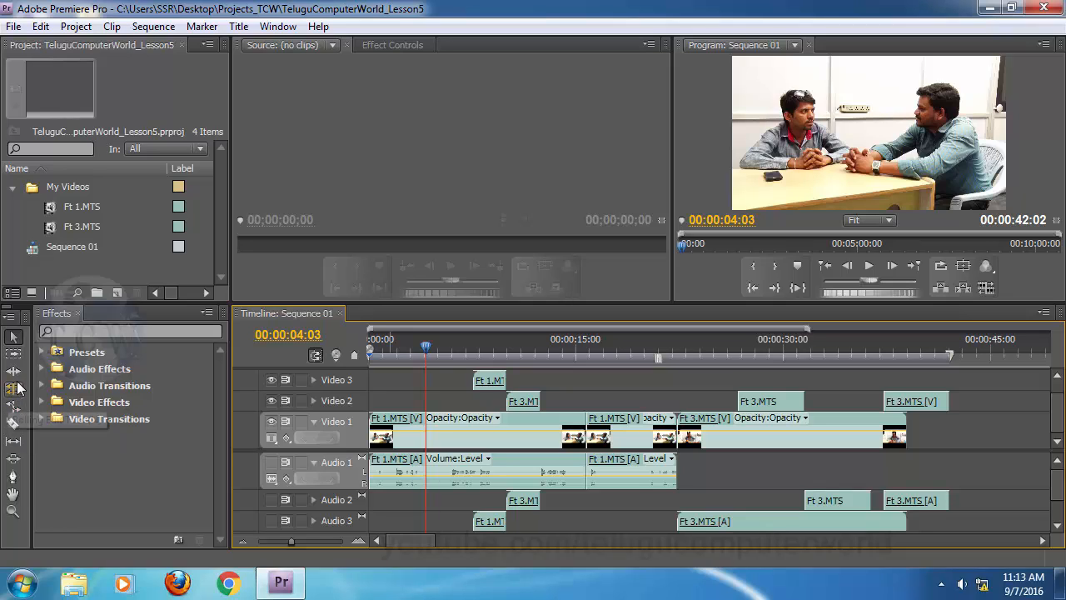
click(13, 340)
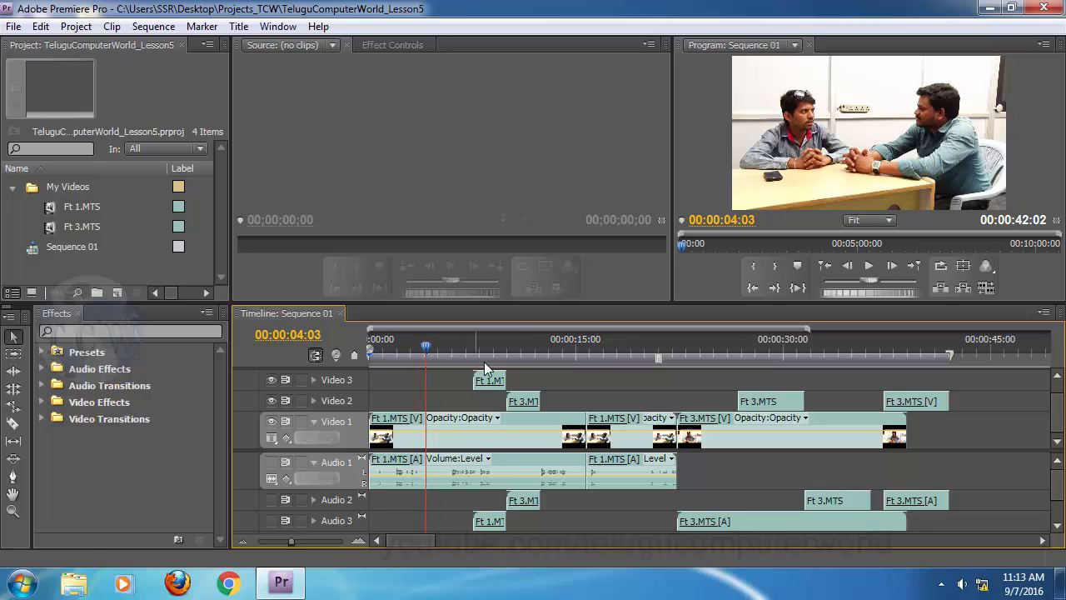
mouse_move(492, 383)
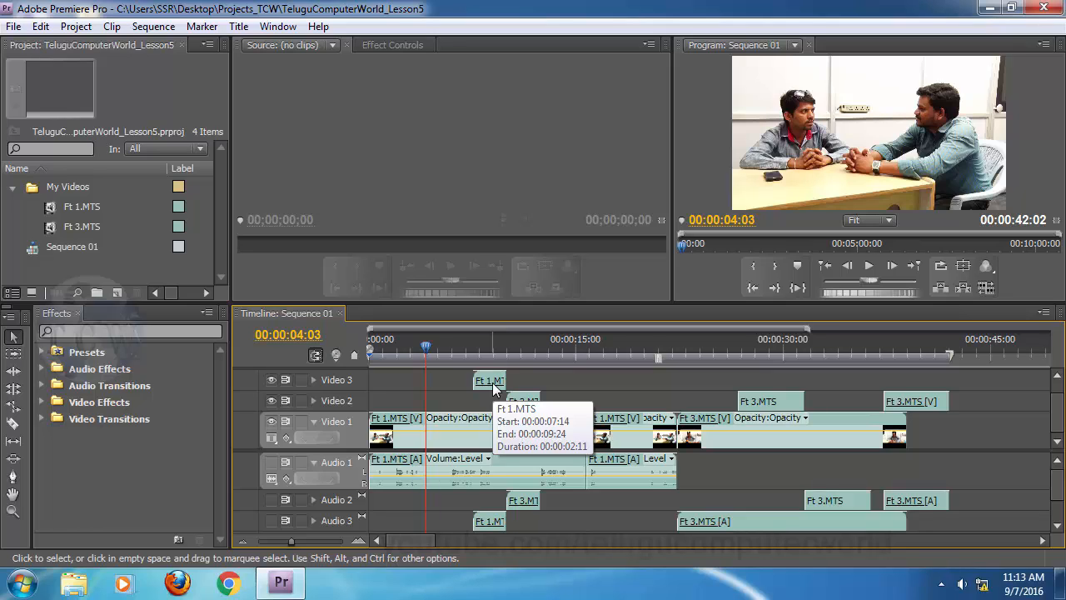
click(499, 418)
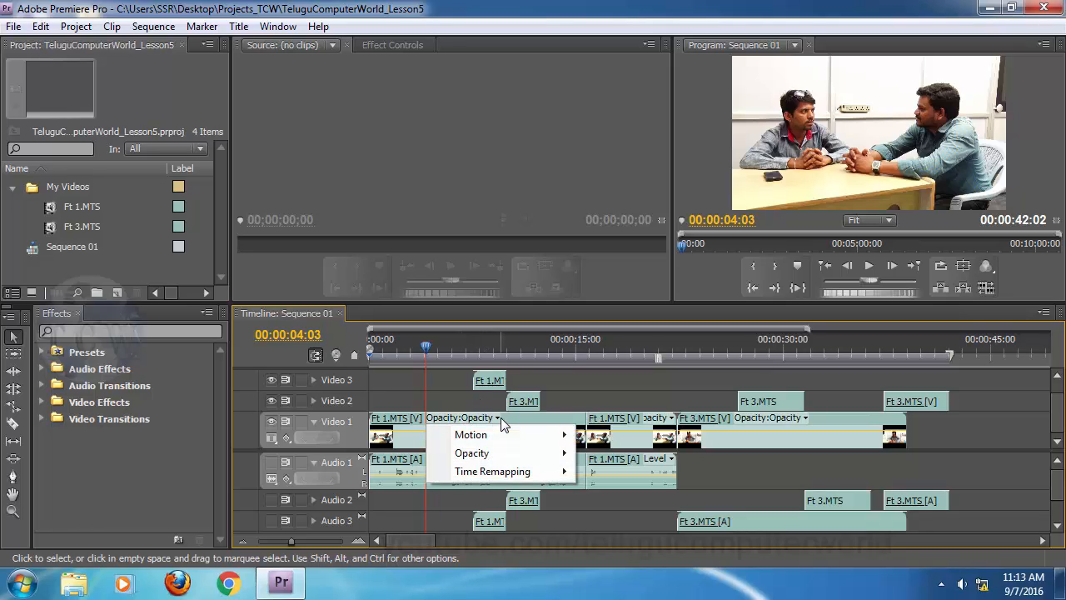
click(523, 417)
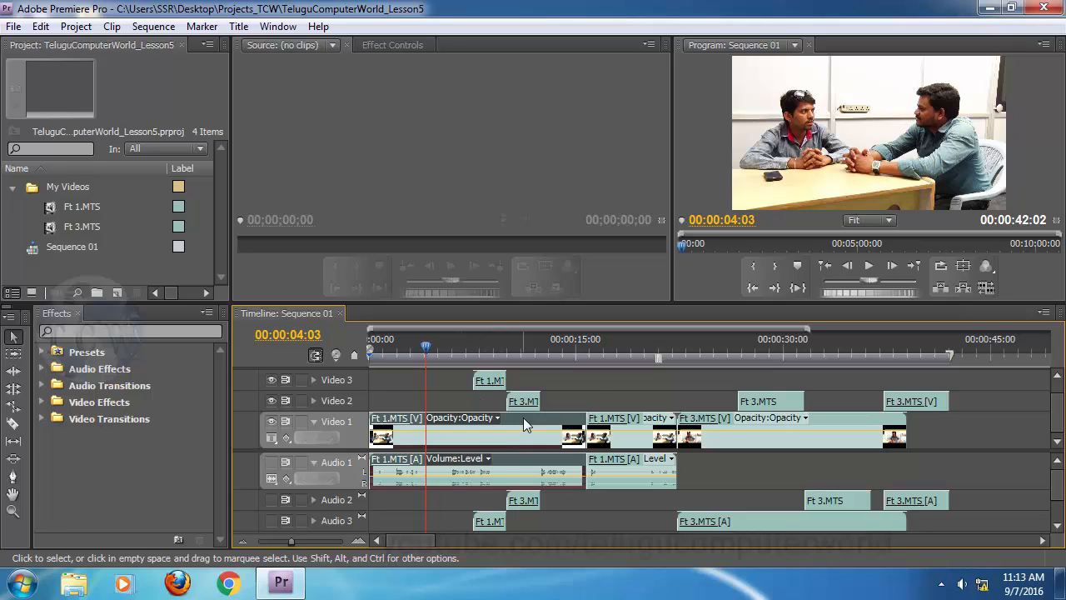
click(628, 422)
click(838, 416)
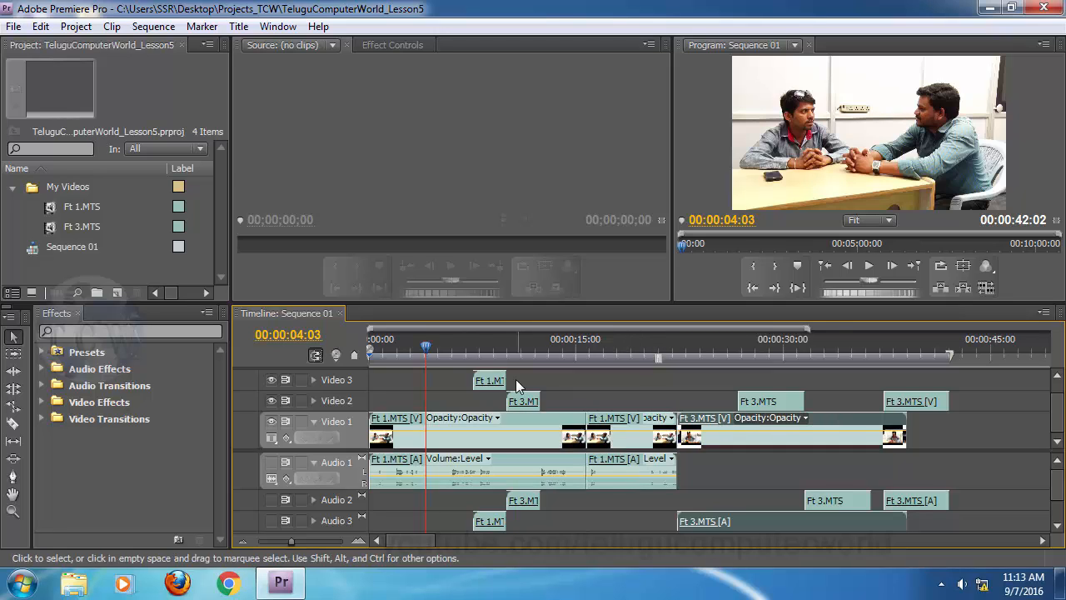
Move the short Video 3 clip to start at 00:00:04:03, and move it back so it ends at the 00:00:10:00 edit point.
drag(493, 383, 440, 380)
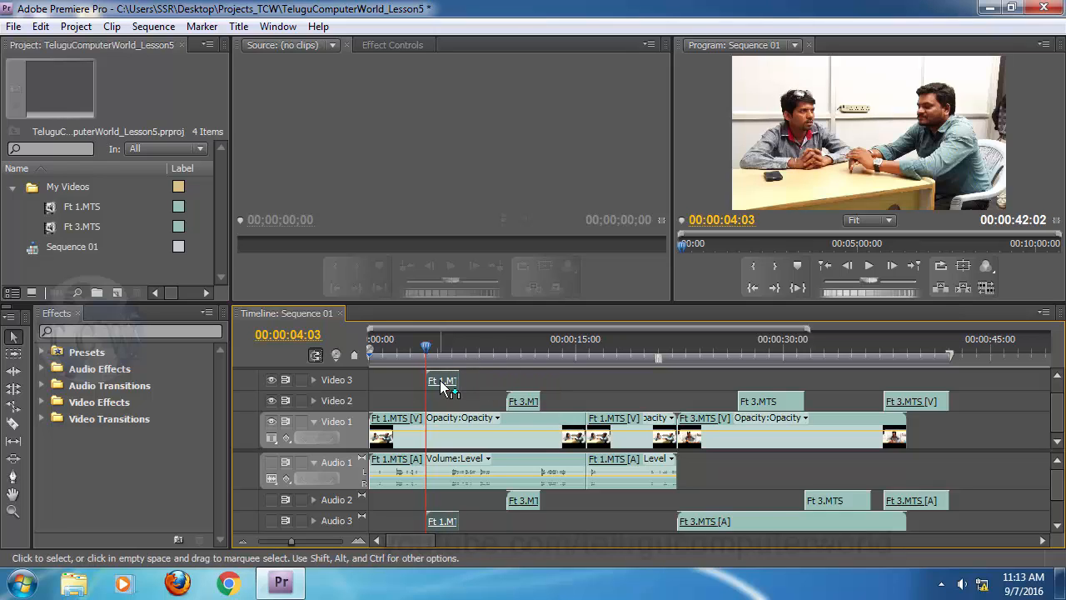
key(Down)
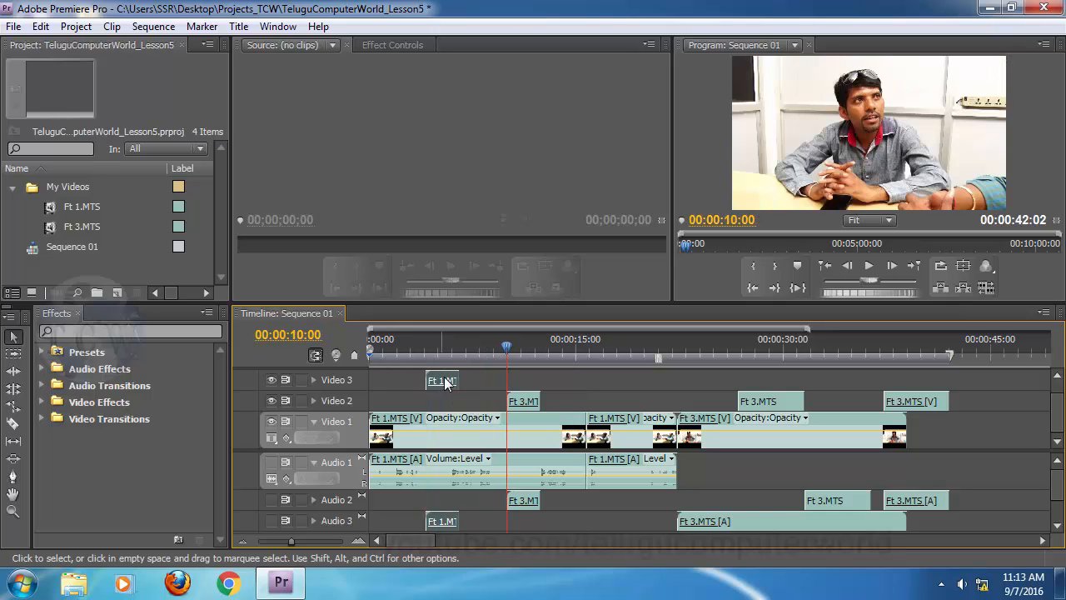
drag(445, 382, 492, 382)
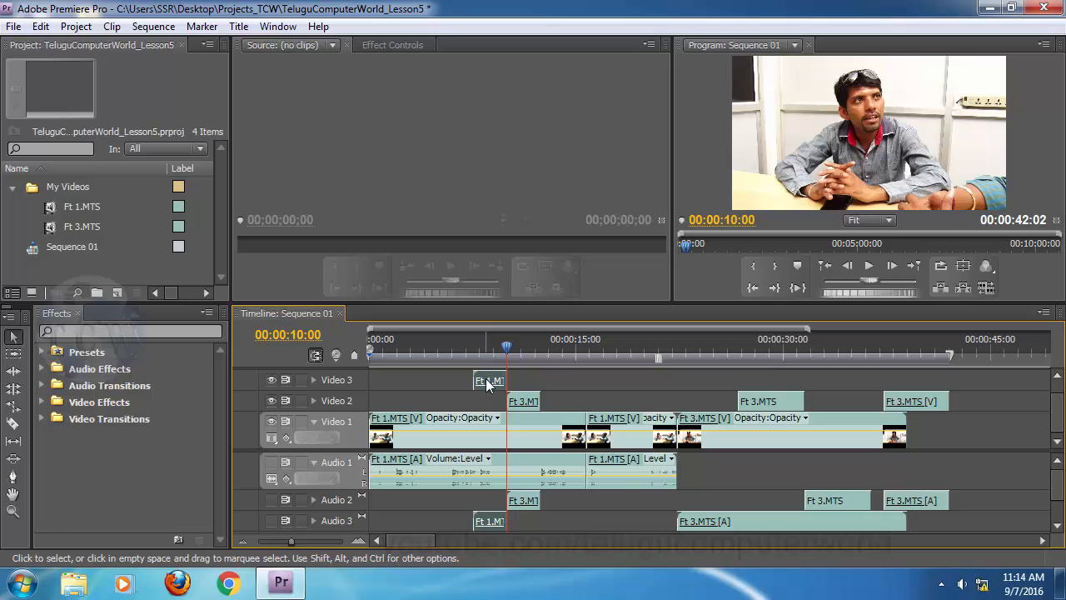
mouse_move(489, 382)
mouse_down()
mouse_move(425, 374)
mouse_move(440, 406)
mouse_move(438, 397)
mouse_move(497, 380)
mouse_up()
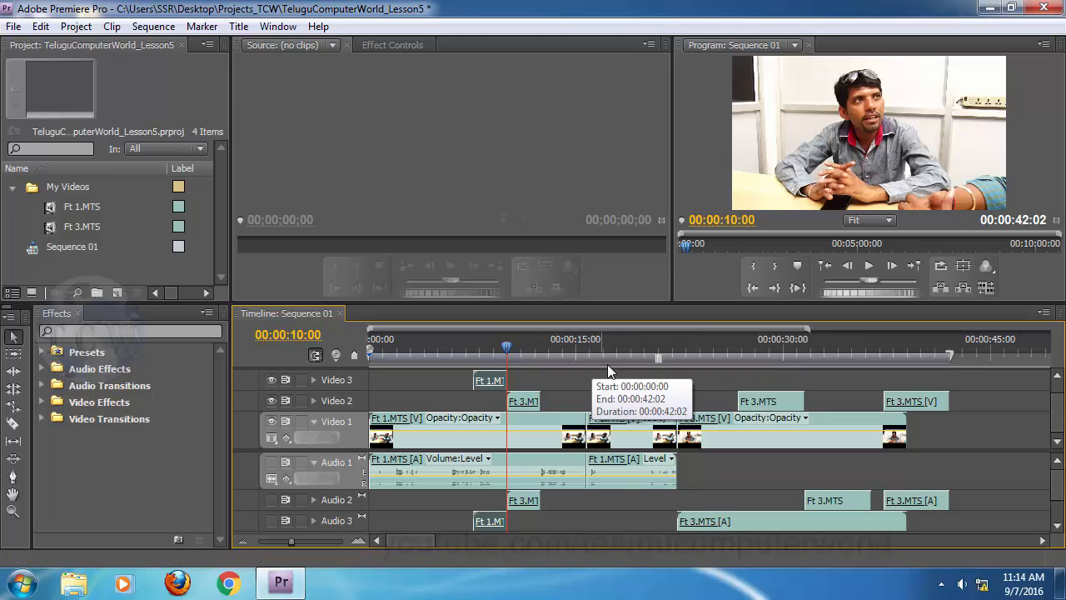
Marquee-select the clips from the second Video 1 clip to the sequence end across all tracks, and clear the selection.
drag(616, 373, 942, 541)
click(617, 379)
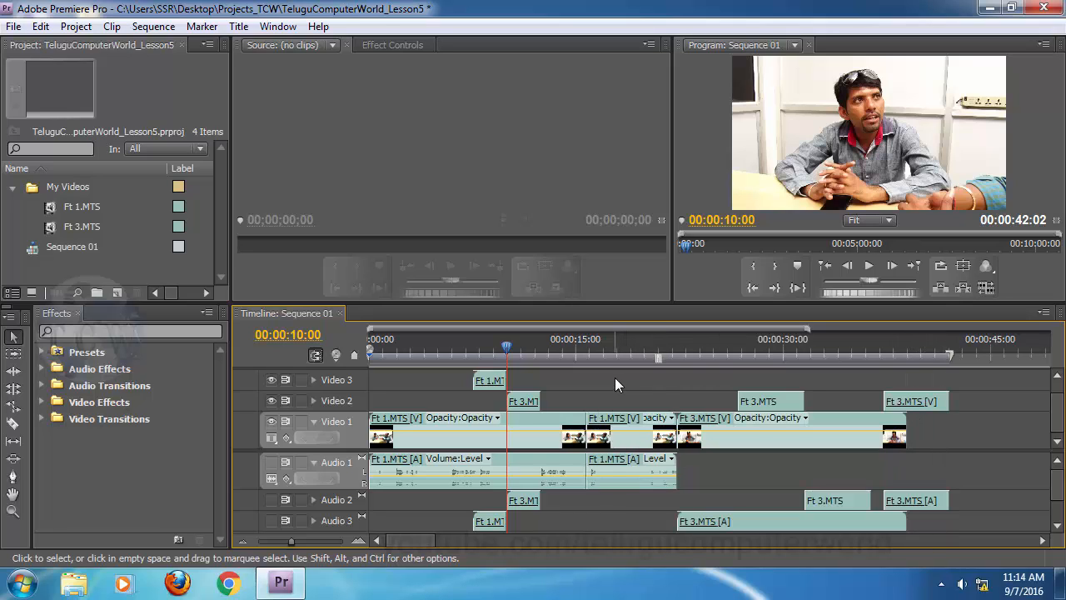
drag(618, 380, 621, 439)
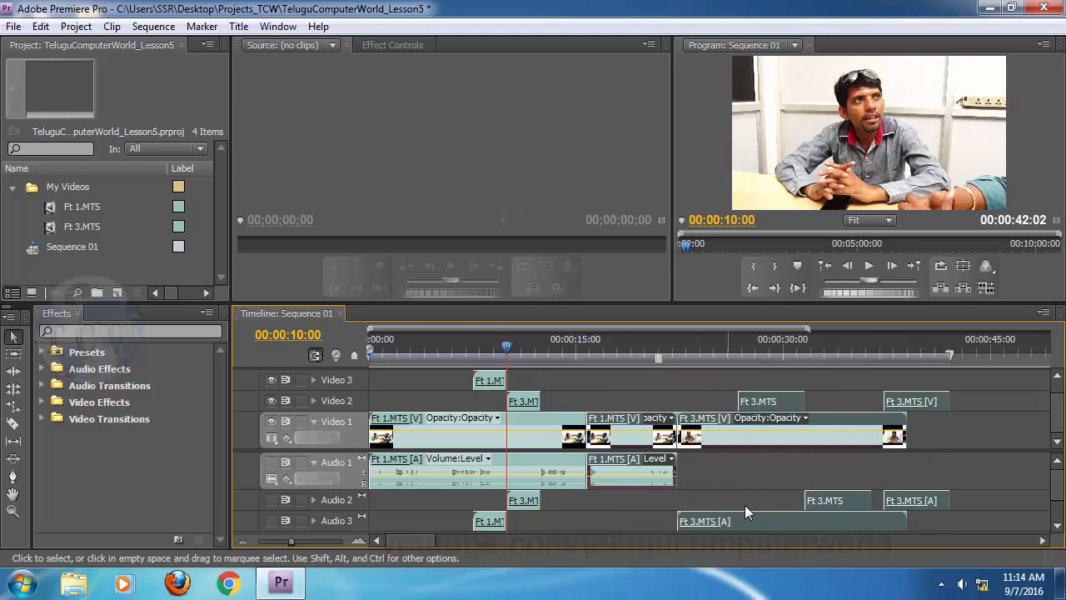
mouse_move(620, 430)
mouse_down()
mouse_move(792, 443)
mouse_move(629, 448)
mouse_up()
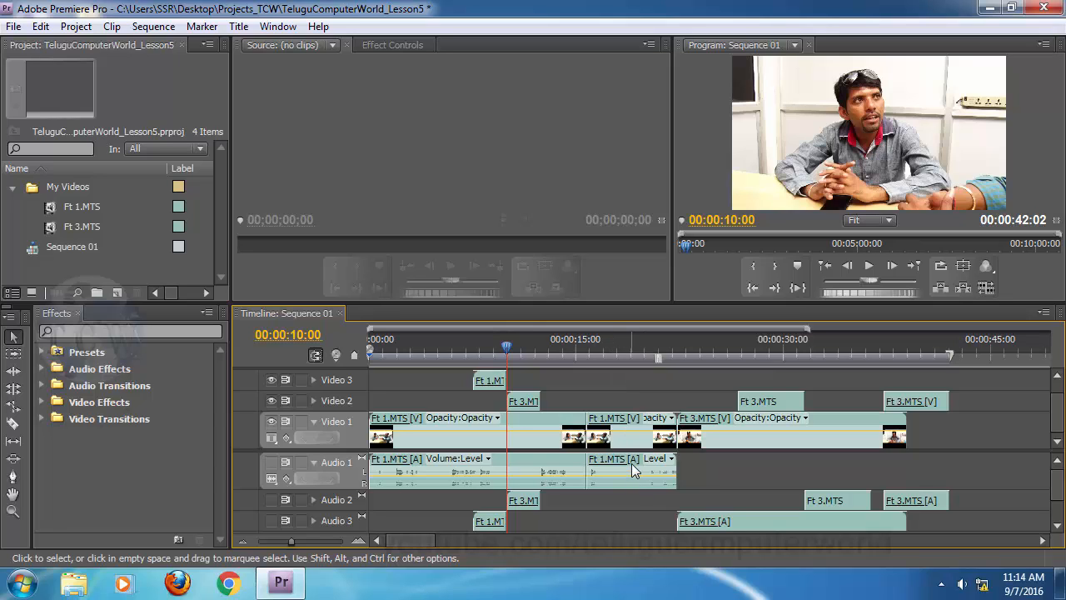
Select the second and third Video 1 clips individually and together as a multiple selection, and deselect everything.
click(629, 438)
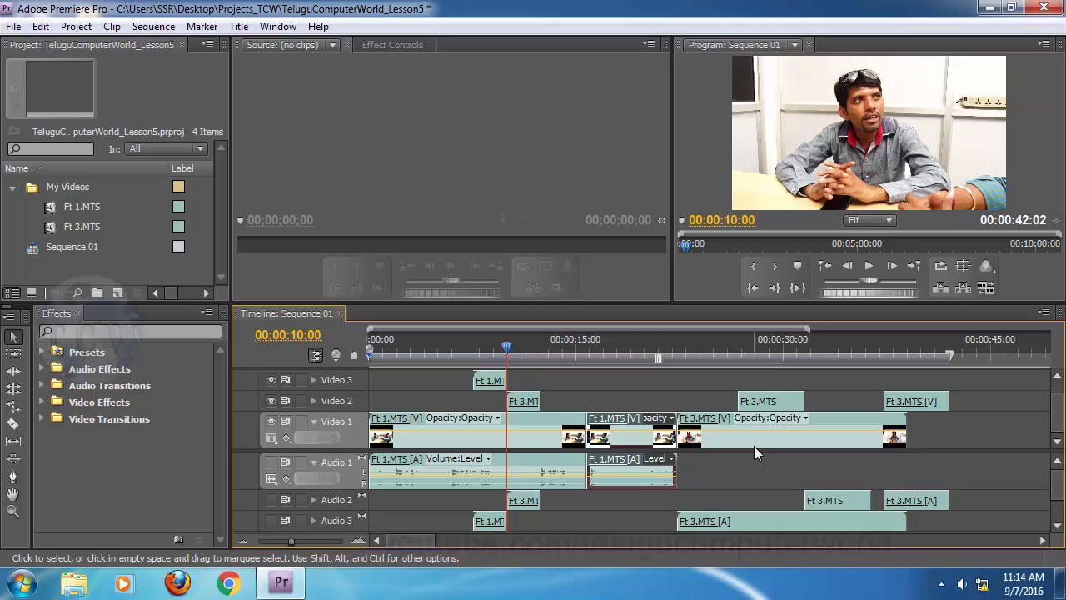
click(728, 437)
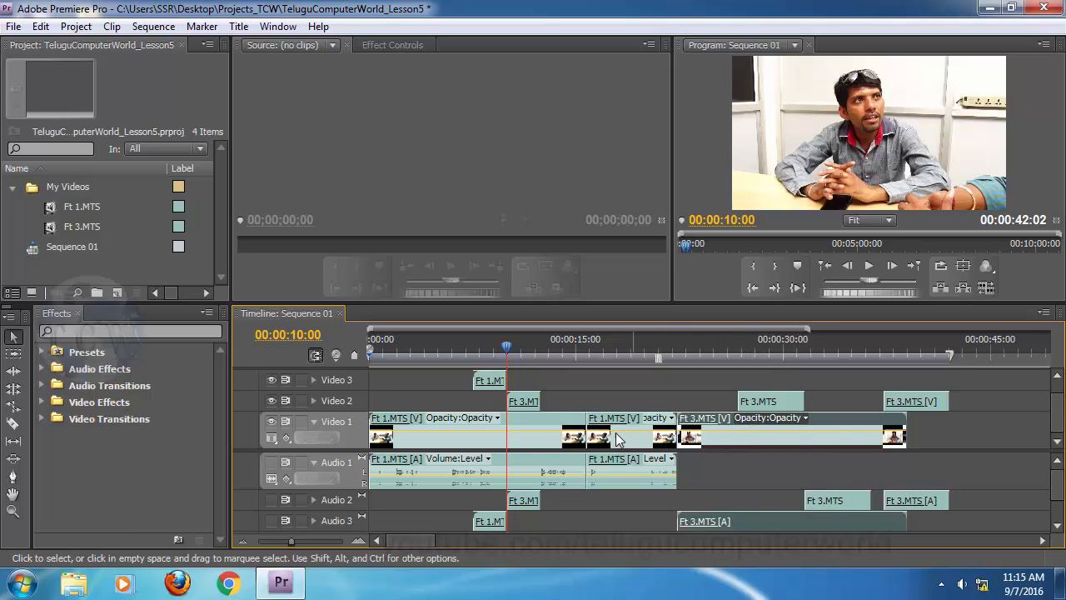
click(624, 443)
shift+click(739, 439)
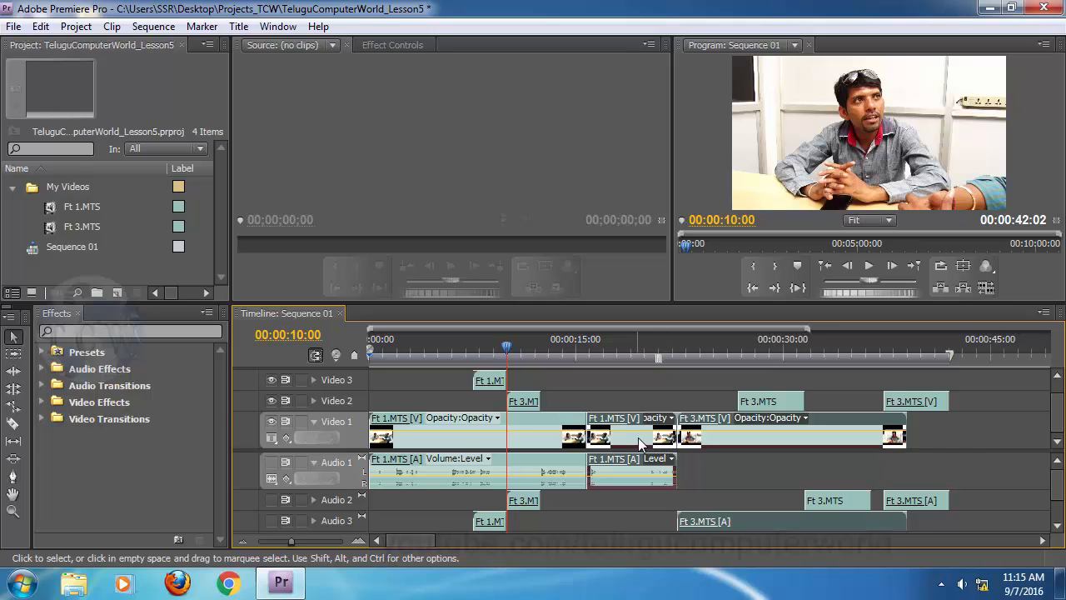
mouse_move(638, 437)
mouse_down()
mouse_move(760, 437)
mouse_move(628, 436)
mouse_up()
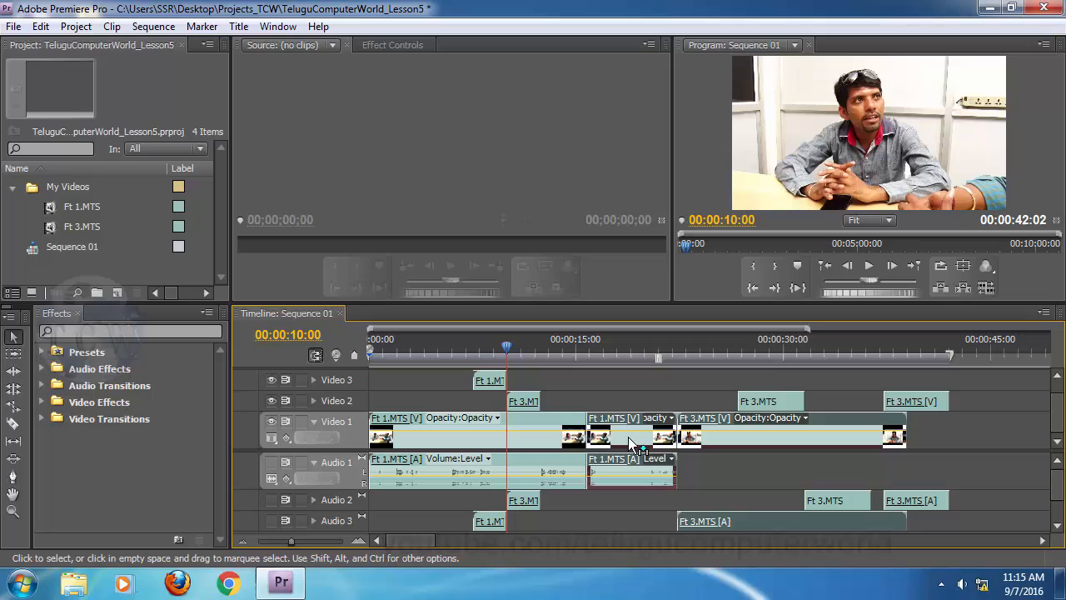
click(723, 468)
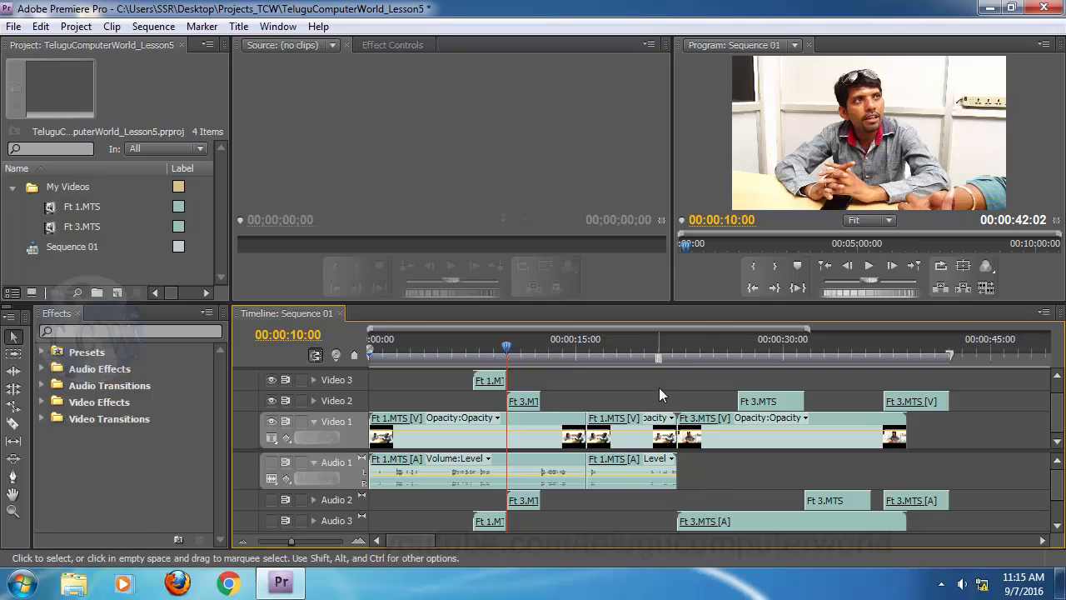
Set the playhead to 00:00:13:17 and select all Video 1 clips from the first one onward with the Track Select tool.
click(560, 342)
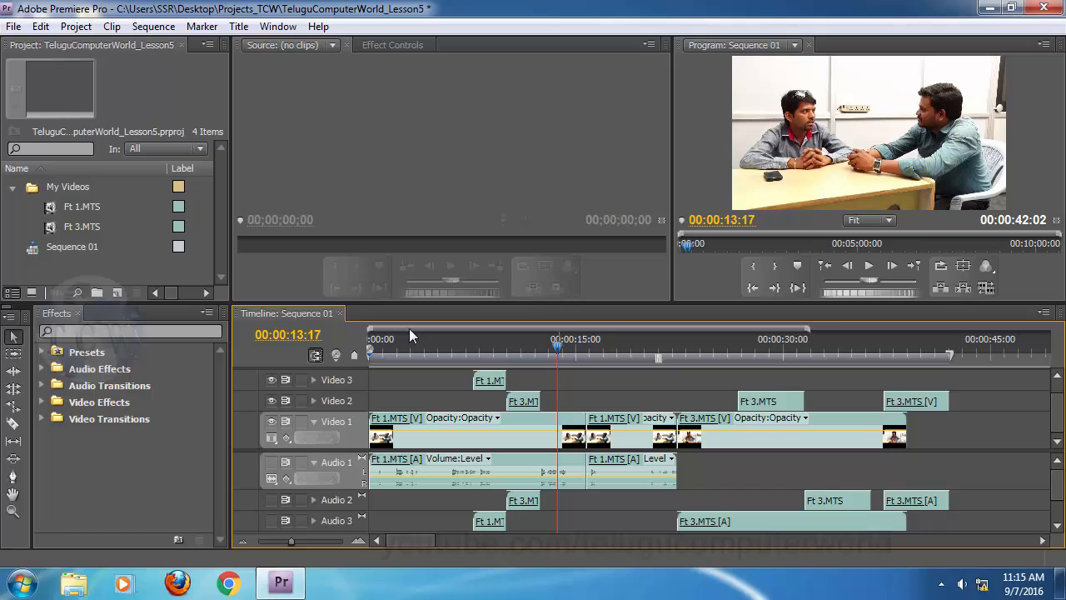
click(13, 353)
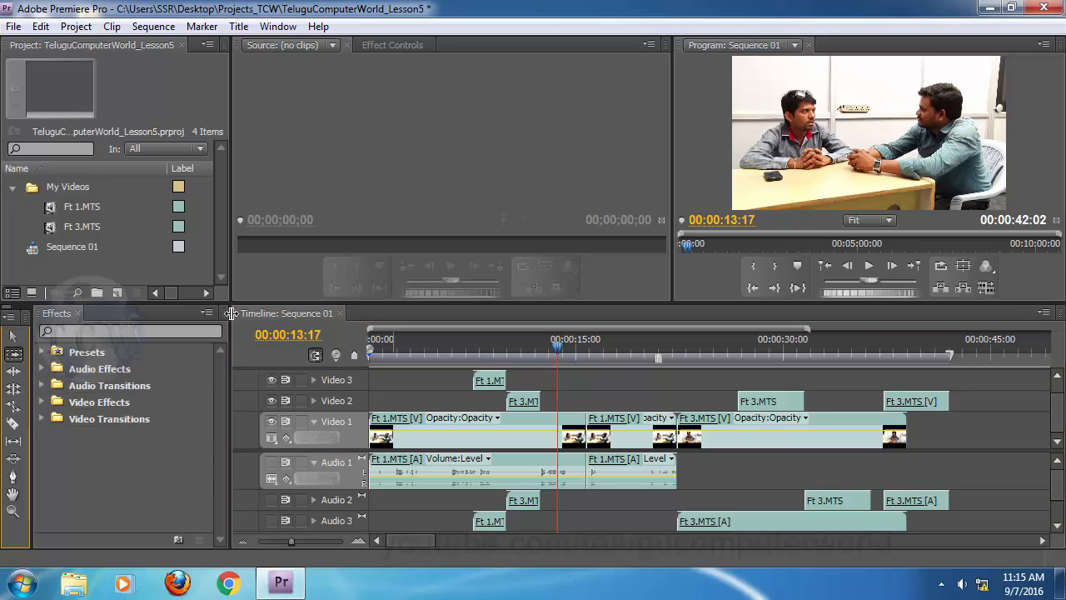
click(12, 335)
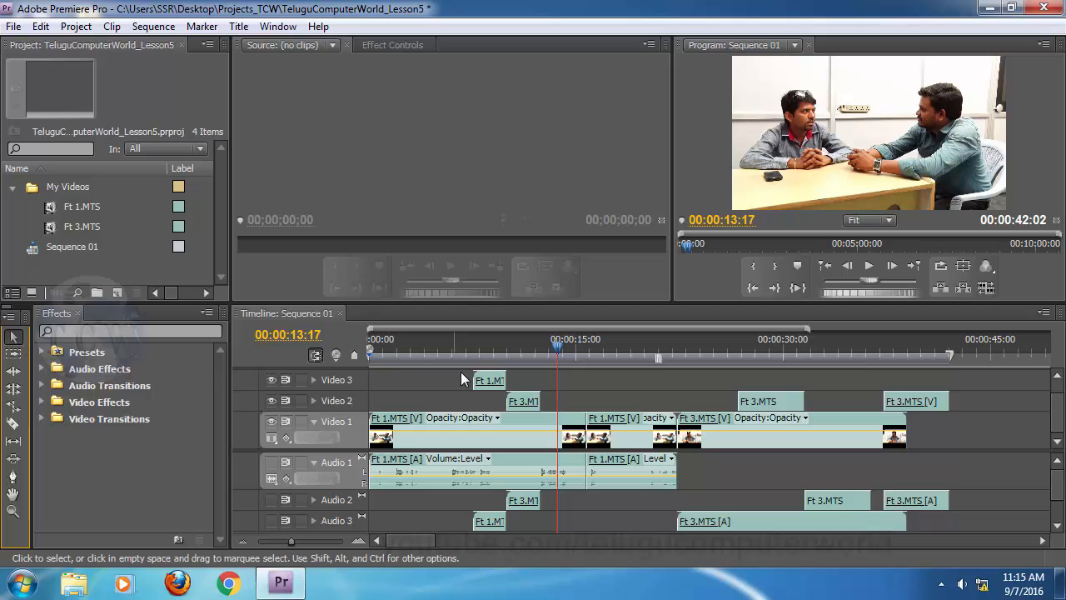
click(12, 354)
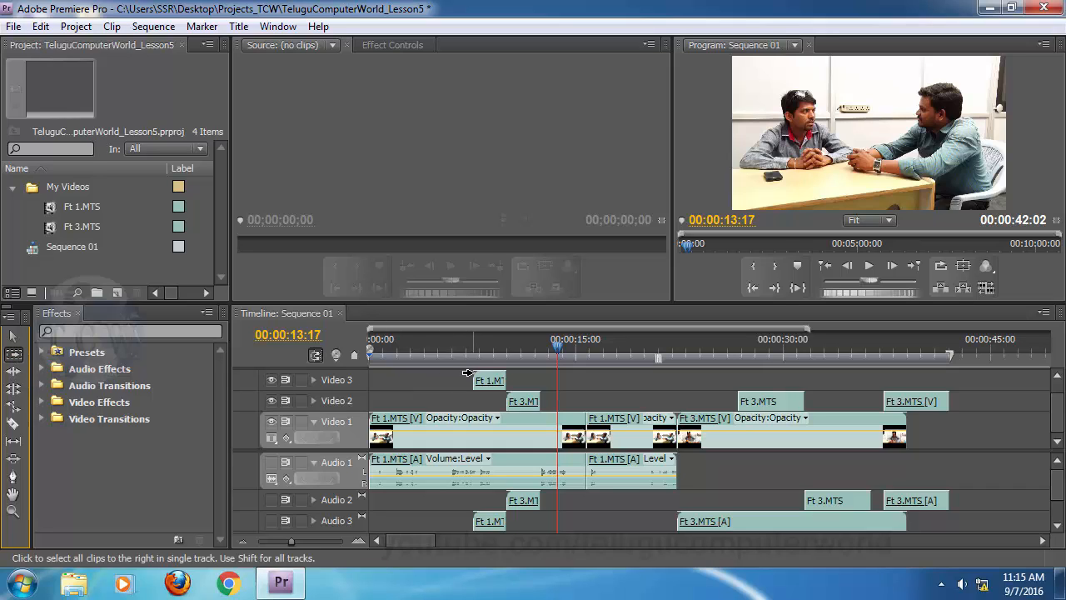
click(380, 419)
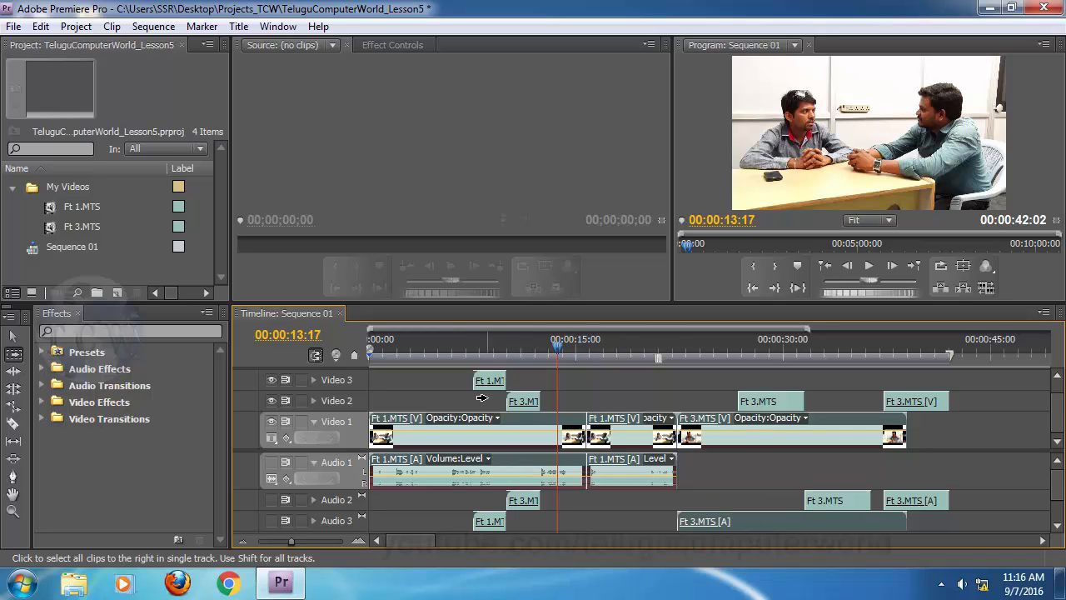
click(735, 469)
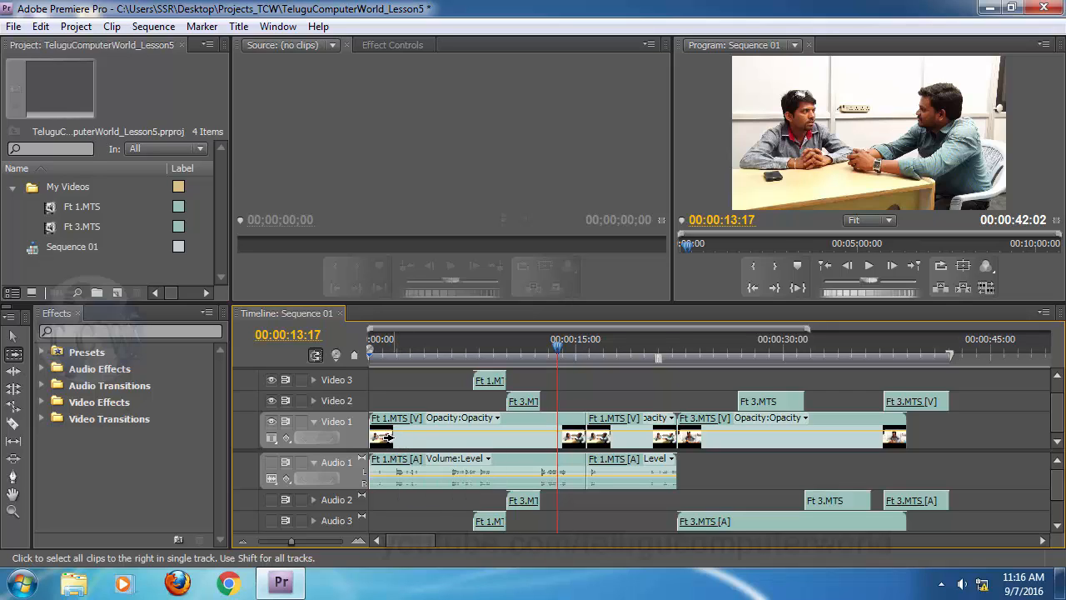
click(387, 437)
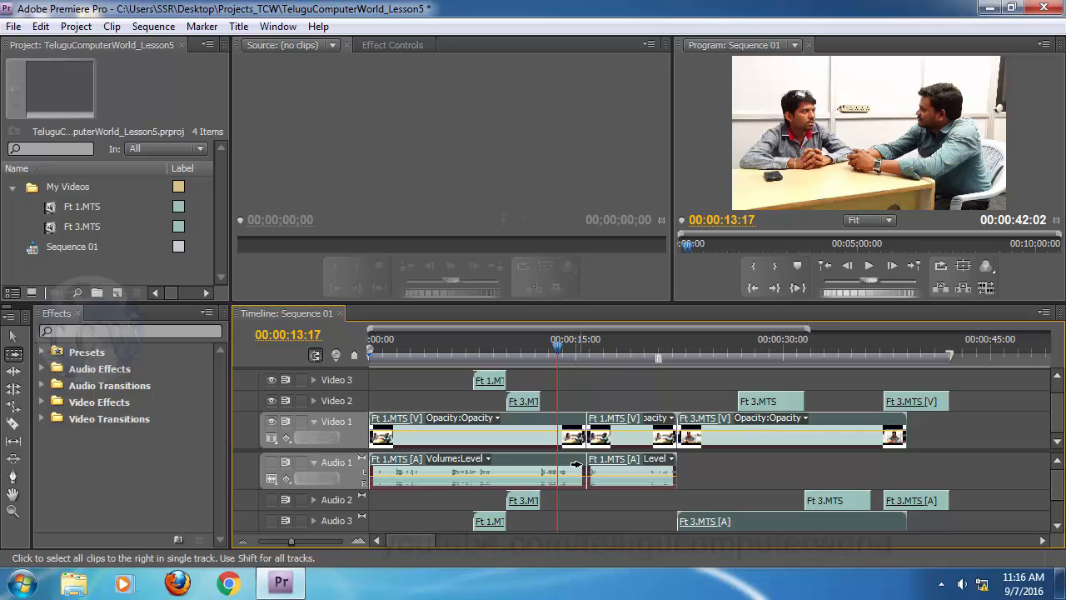
Track-select the Video 3 clip, all Video 1 clips from the first one, and only those from the second Video 1 clip onward.
click(515, 401)
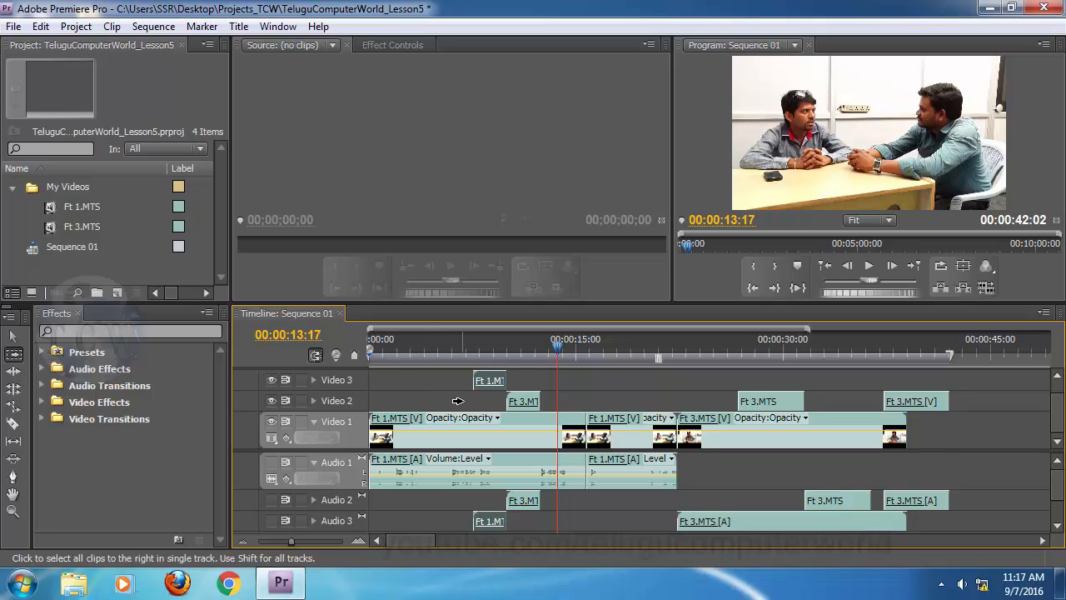
click(387, 423)
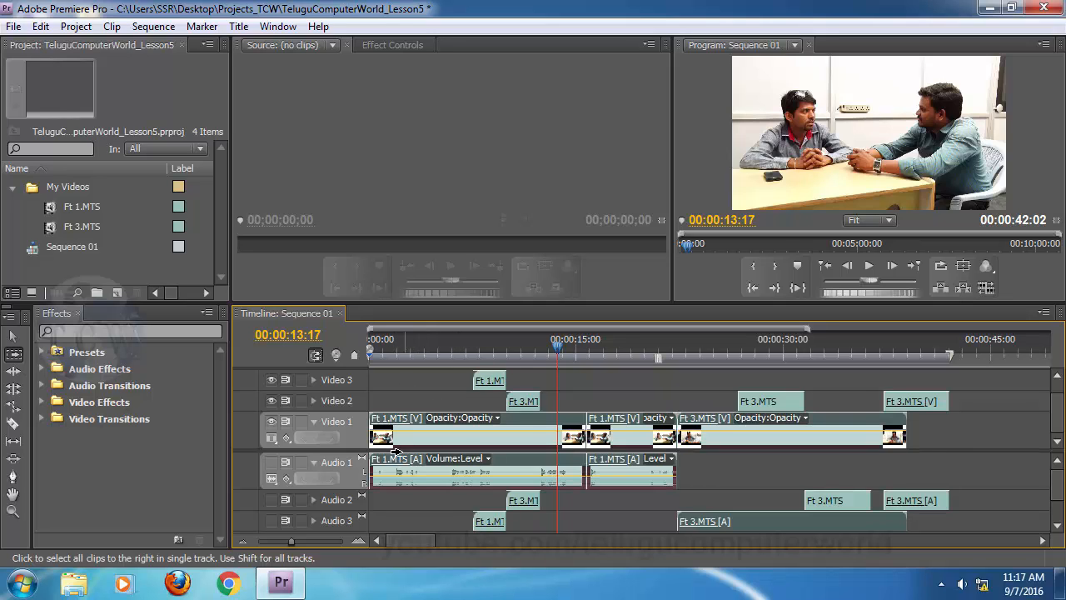
click(652, 394)
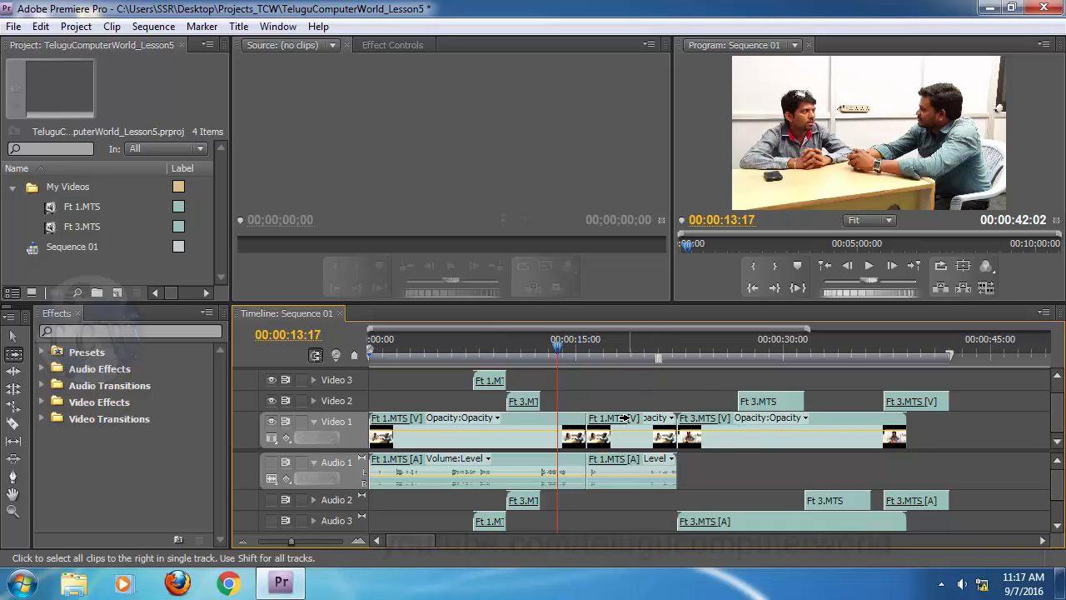
click(625, 419)
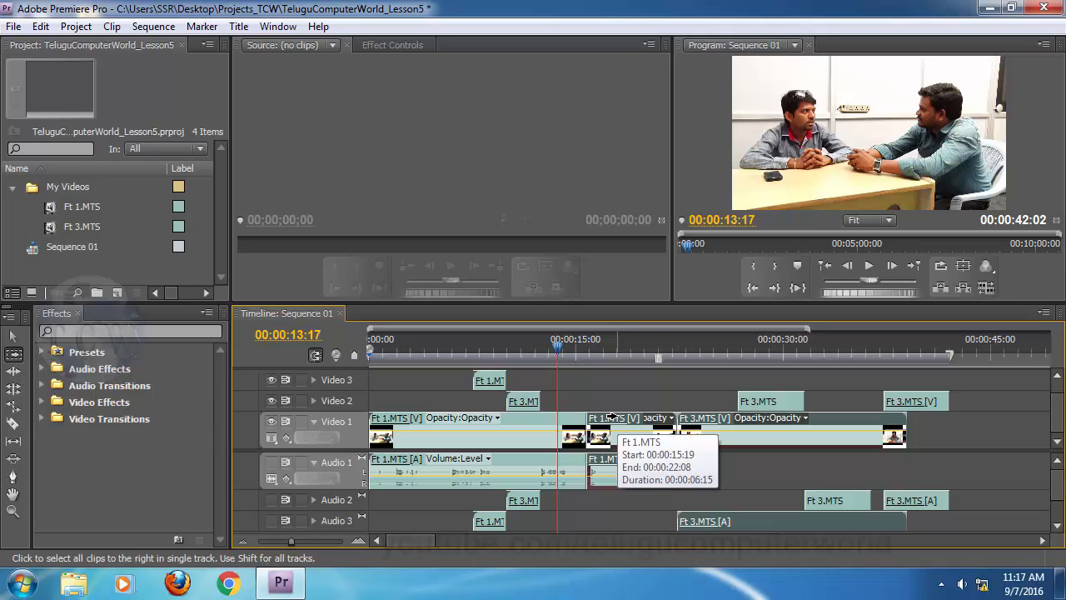
Shift all Video 1 clips together to start at 00:00:12:11 using the Track Select tool, and undo the move.
click(18, 358)
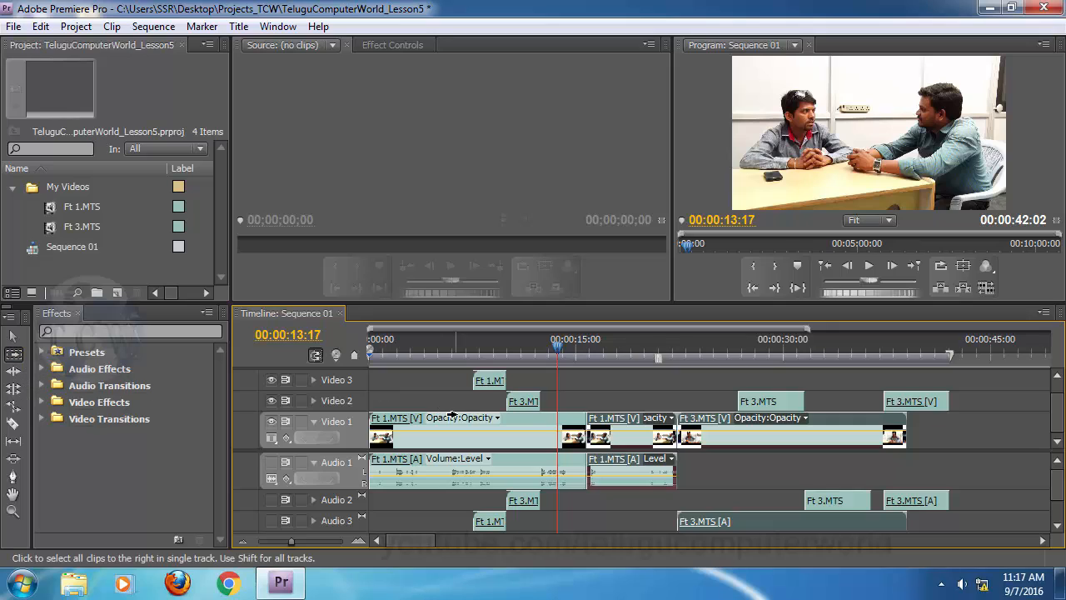
click(517, 419)
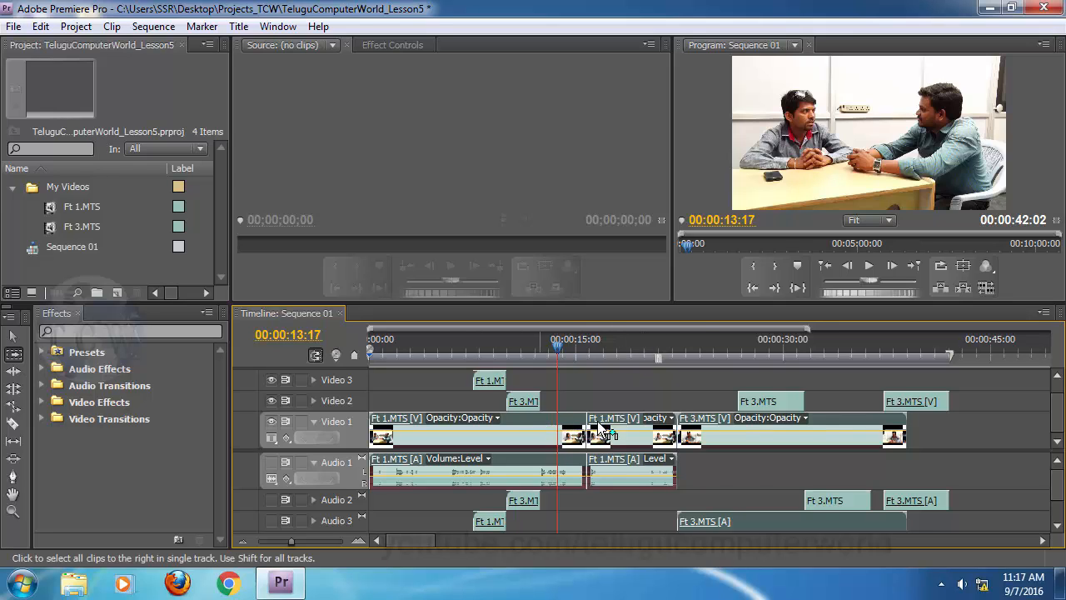
drag(534, 423, 704, 430)
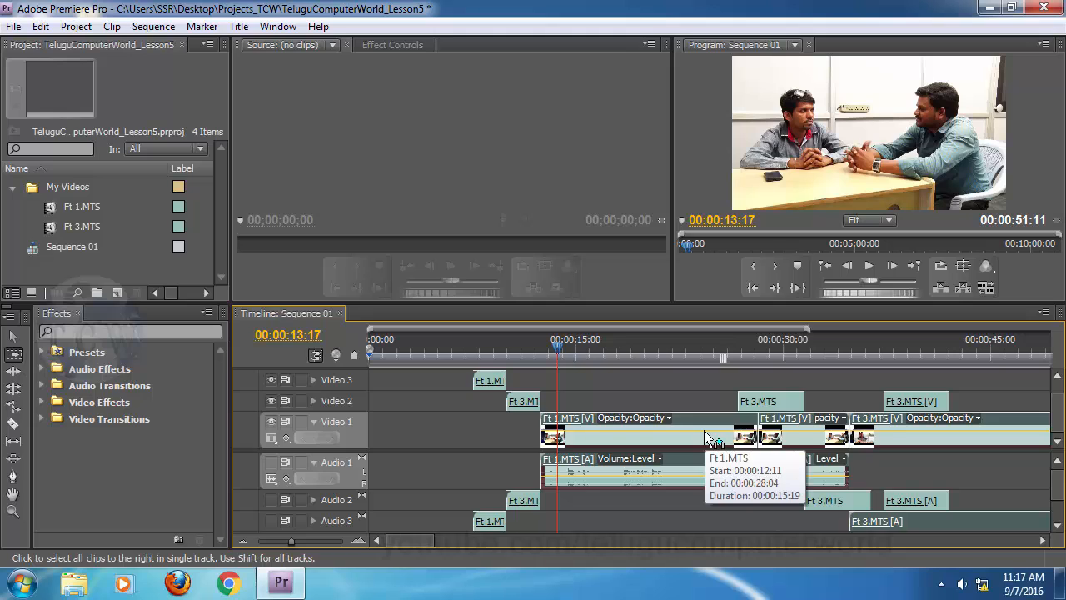
key(ctrl+z)
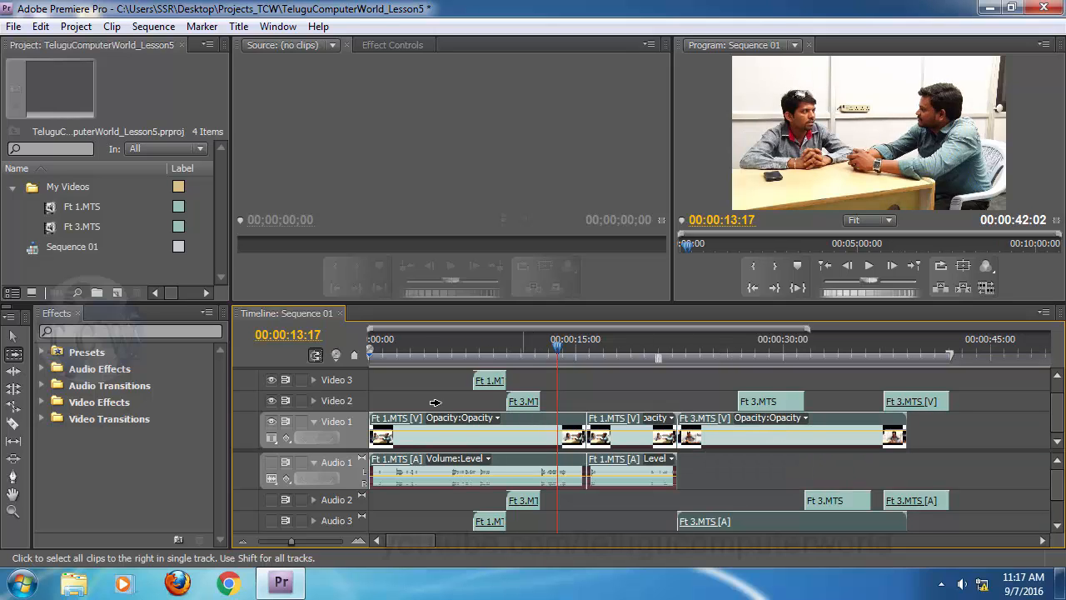
Try to shift the edit between the first two Video 1 clips forward in time with the Selection tool, and undo it.
click(12, 337)
drag(586, 435, 750, 435)
key(ctrl+z)
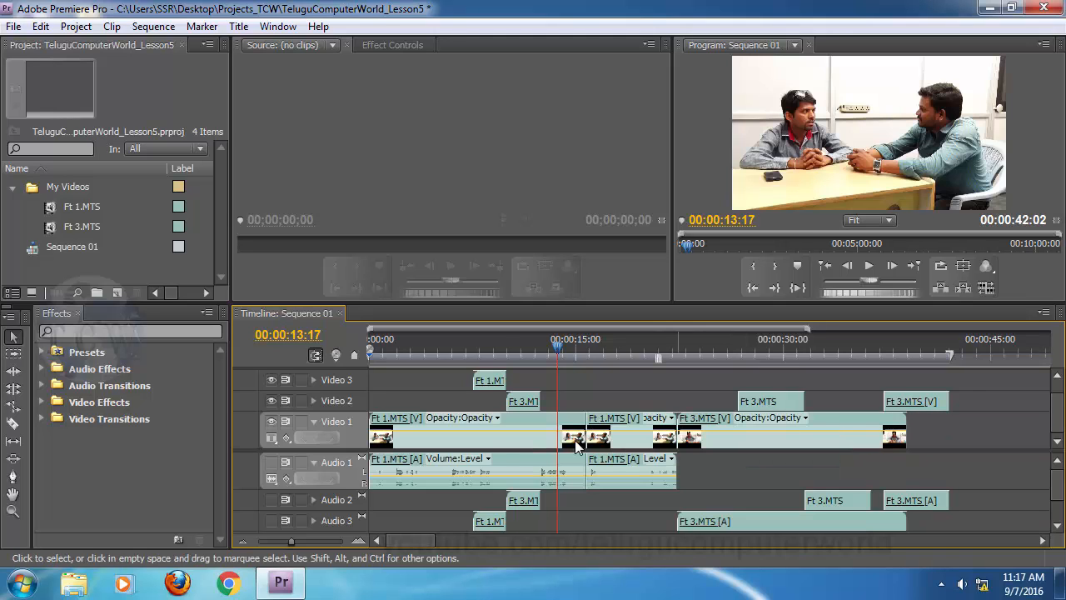
Ripple-trim the end of the first Video 1 clip back to about 00:00:13:00 with the Ripple Edit tool, and undo it.
click(13, 373)
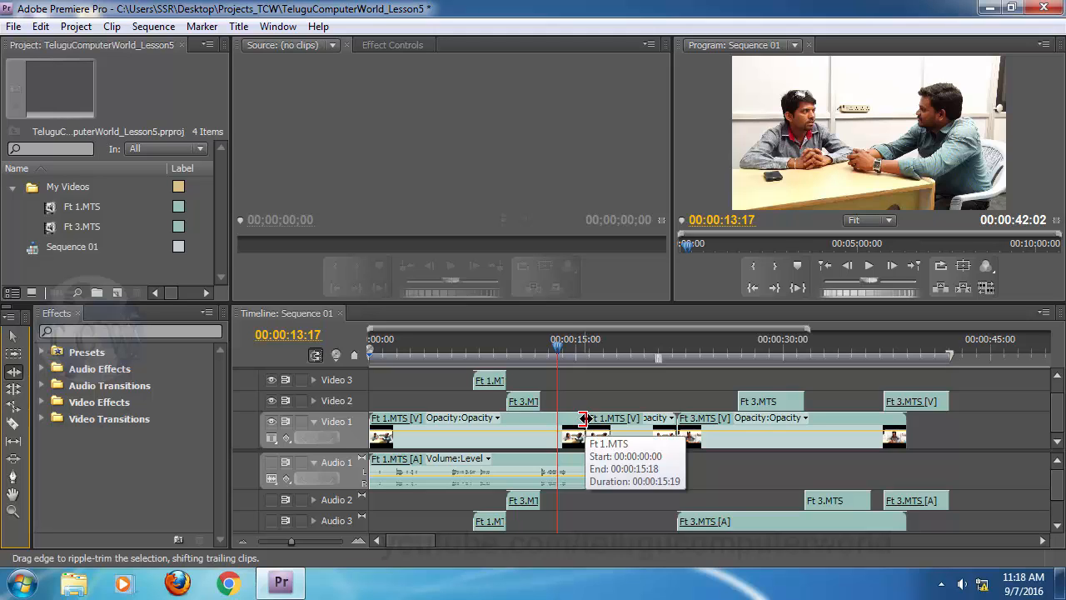
drag(584, 419, 548, 426)
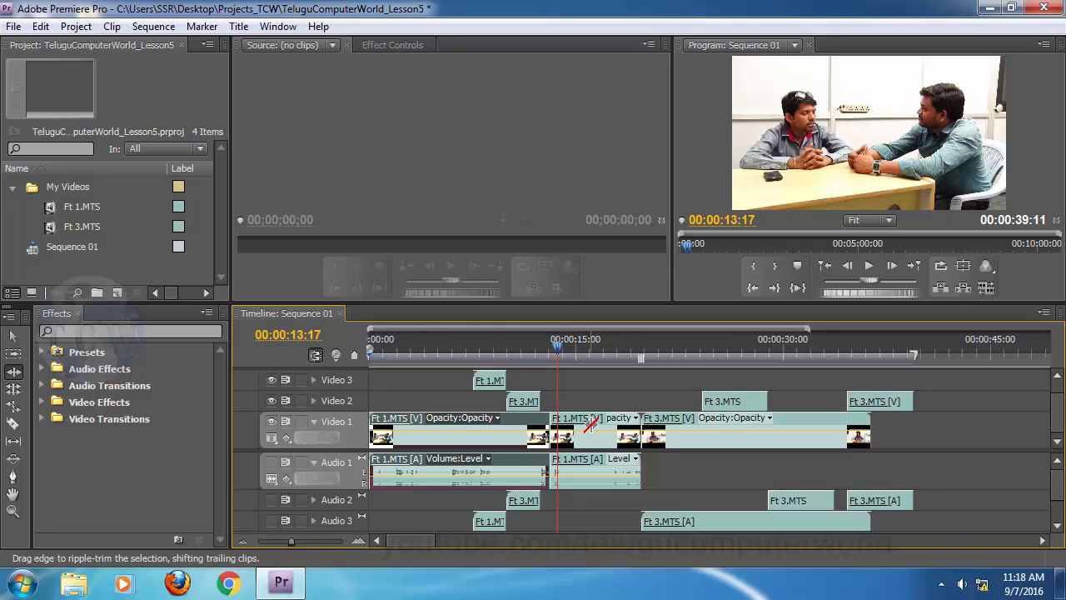
key(ctrl+z)
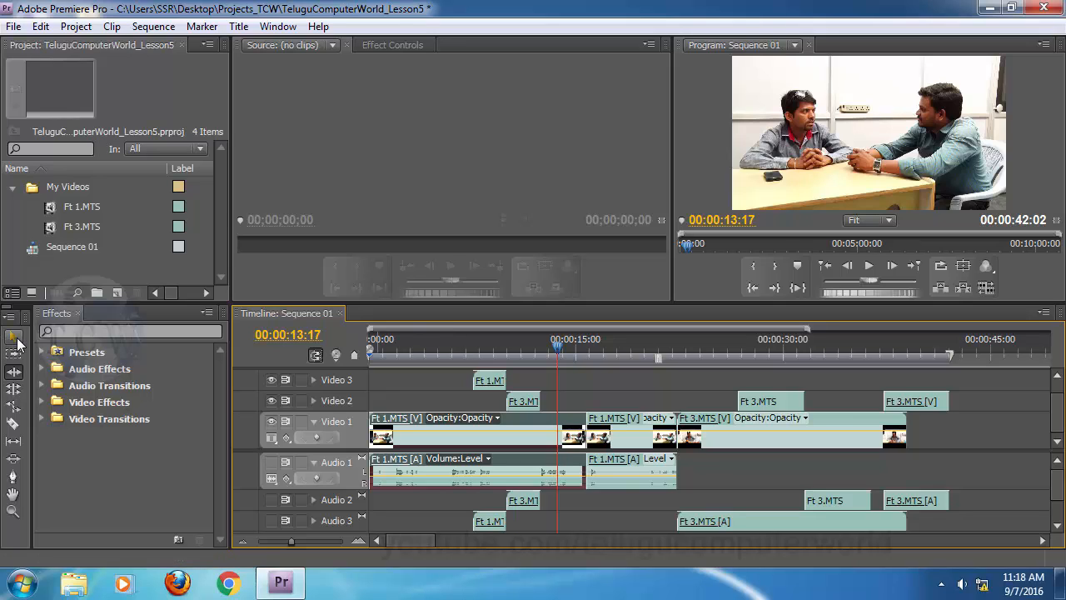
With the Selection tool, select the first gap on Video 2 and the Video 3 clip, and set the playhead to 00:00:08:19.
click(13, 337)
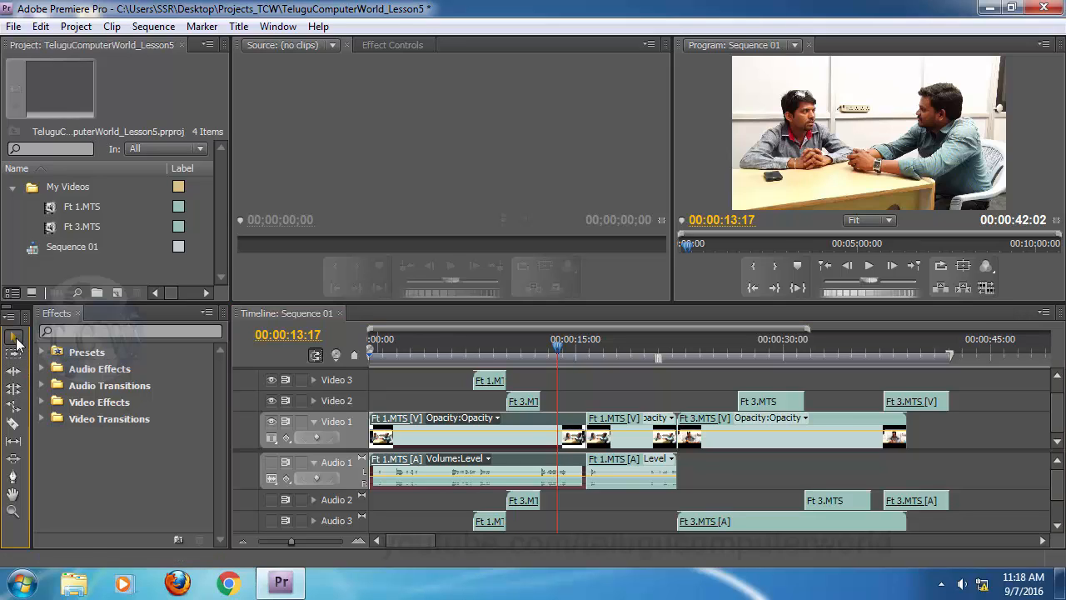
click(617, 396)
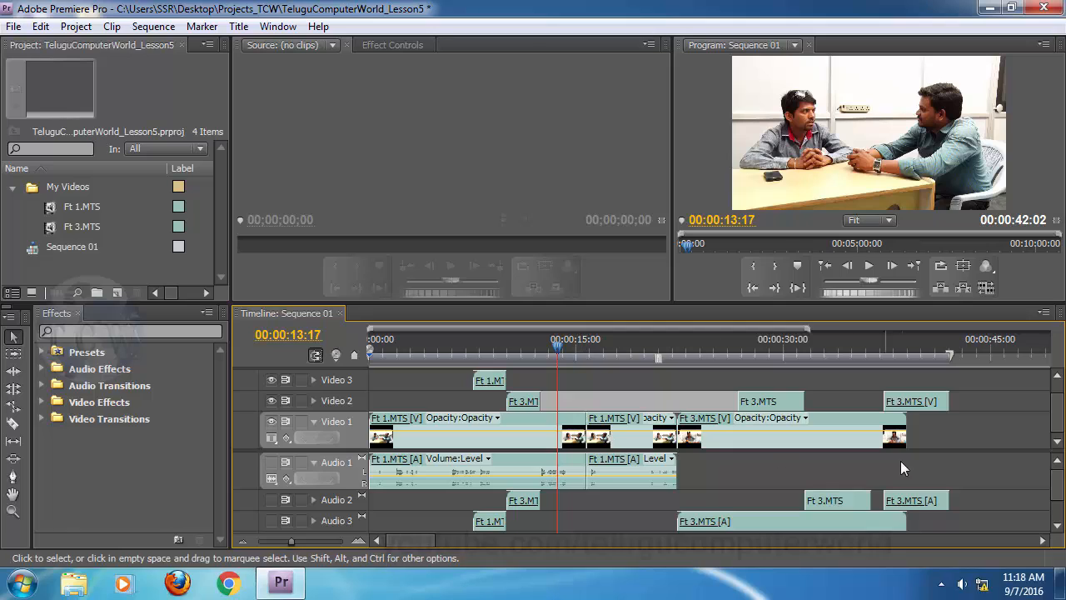
click(970, 441)
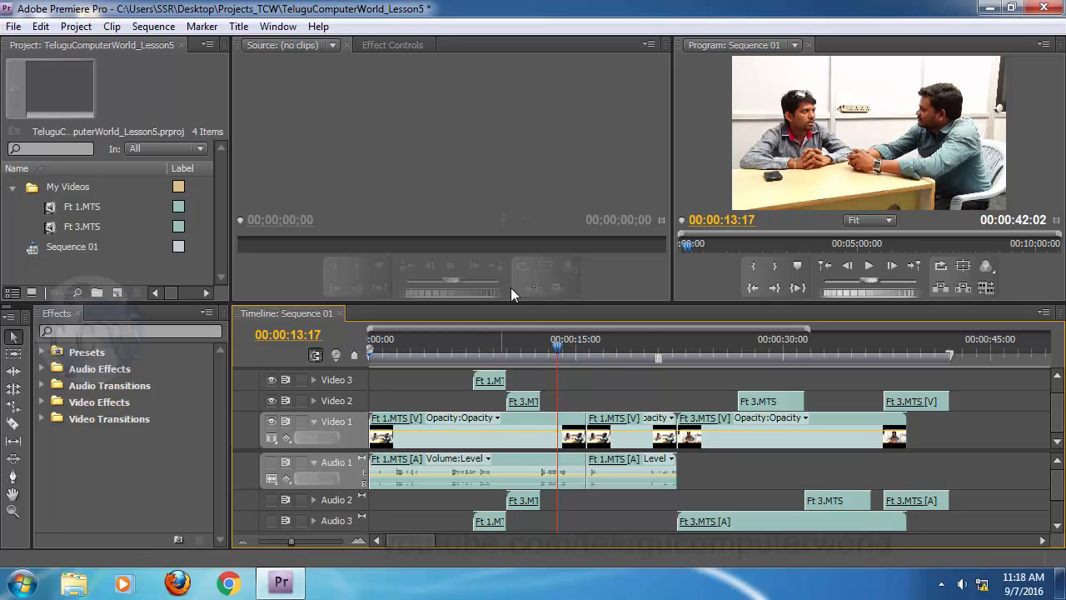
click(501, 381)
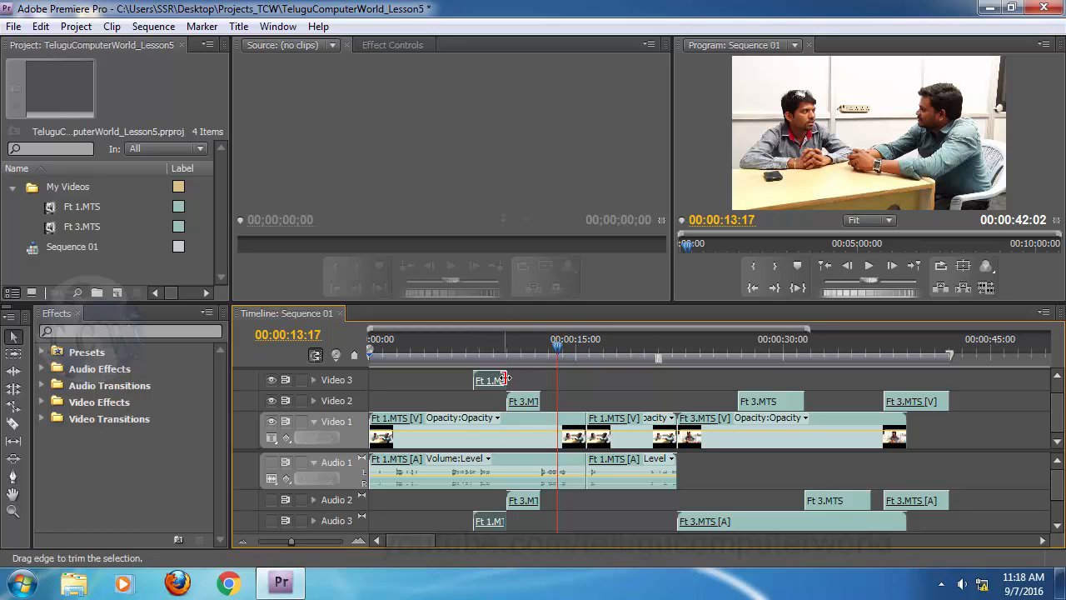
click(490, 351)
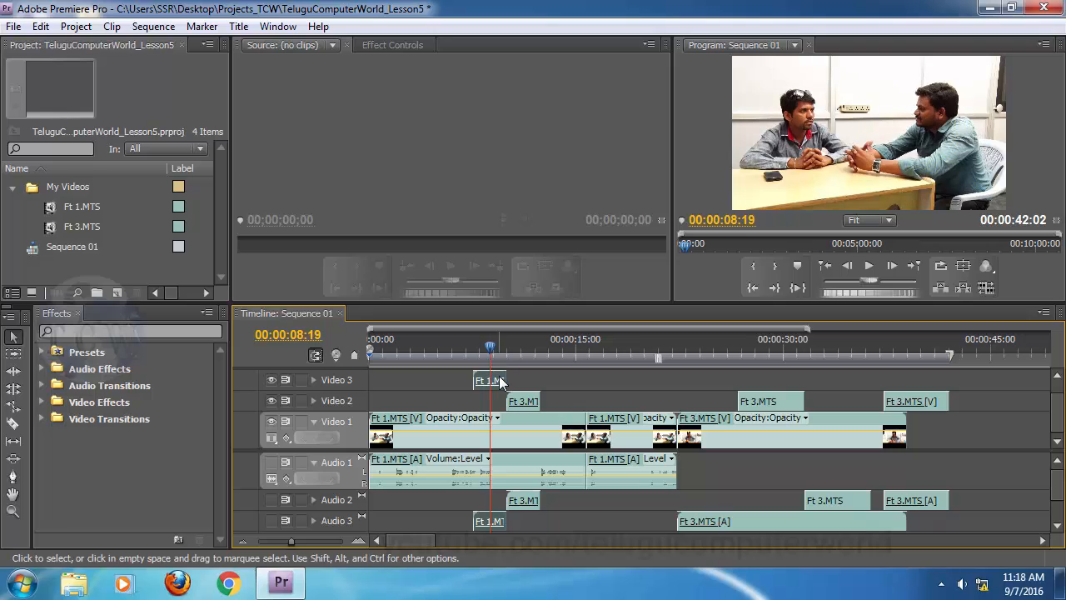
Extend the Video 3 clip to the end of the second Video 1 clip, and trim it back to the start of the first Video 2 clip.
drag(504, 375, 812, 372)
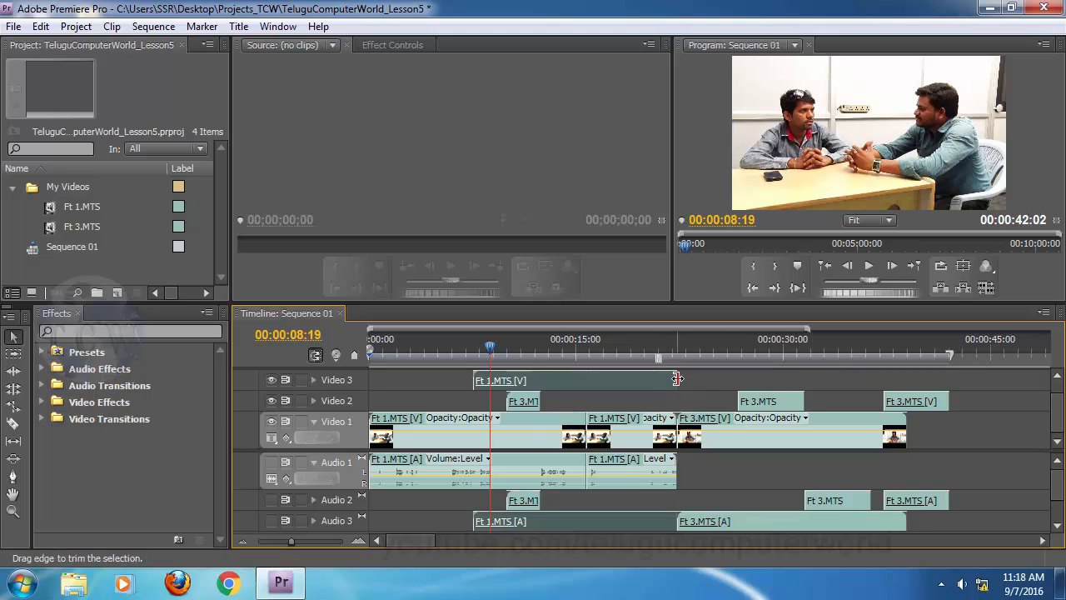
drag(677, 375, 890, 444)
drag(678, 376, 506, 375)
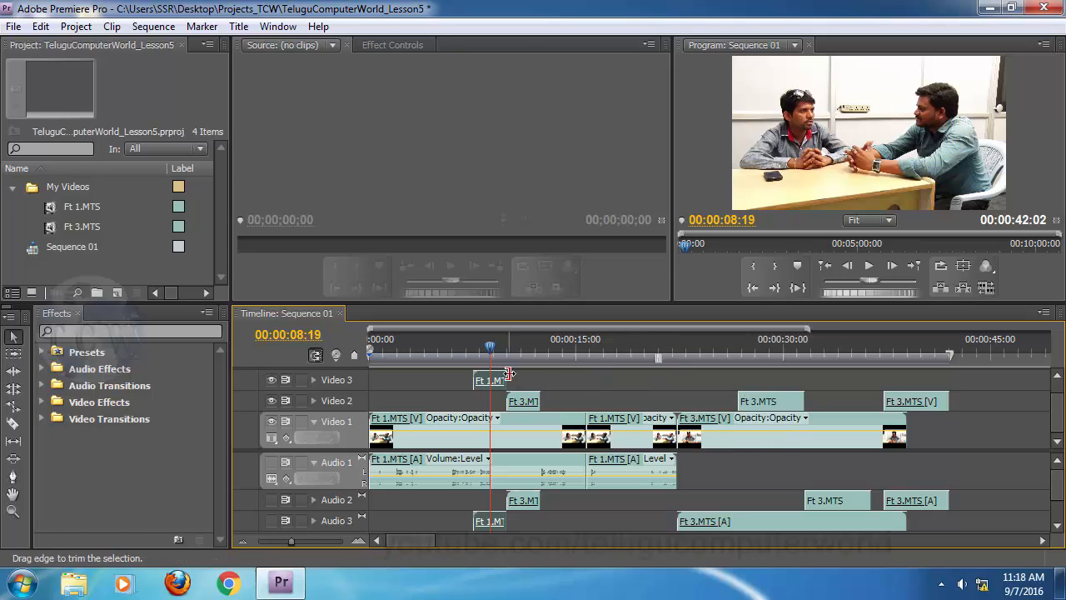
Trim the end of the first Video 1 clip to the playhead twice with the Selection tool, undoing each trim.
click(582, 419)
drag(581, 419, 490, 426)
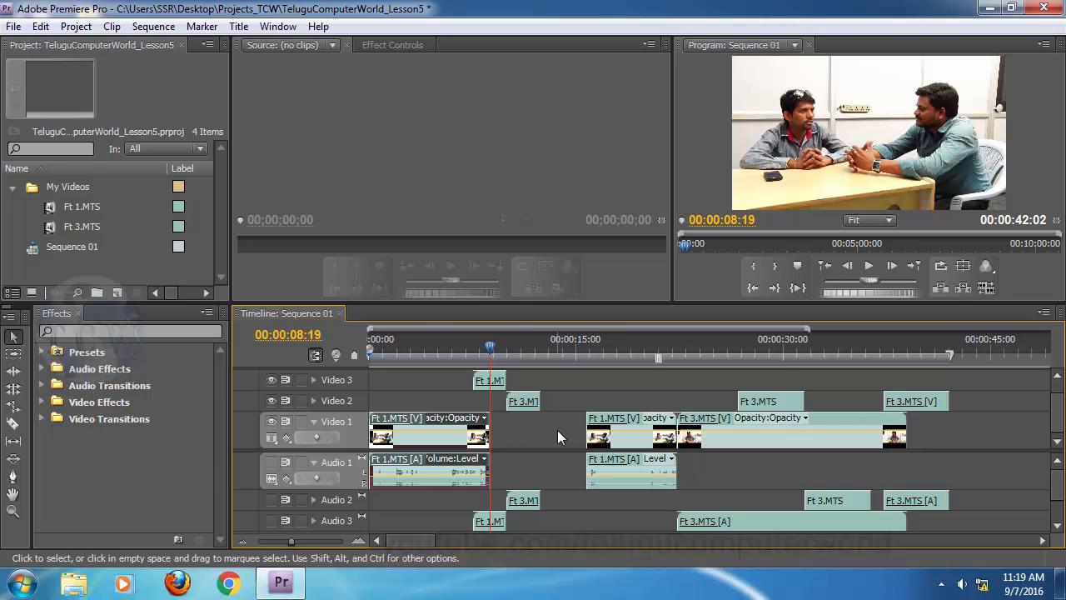
key(ctrl+z)
drag(584, 426, 489, 427)
key(ctrl+z)
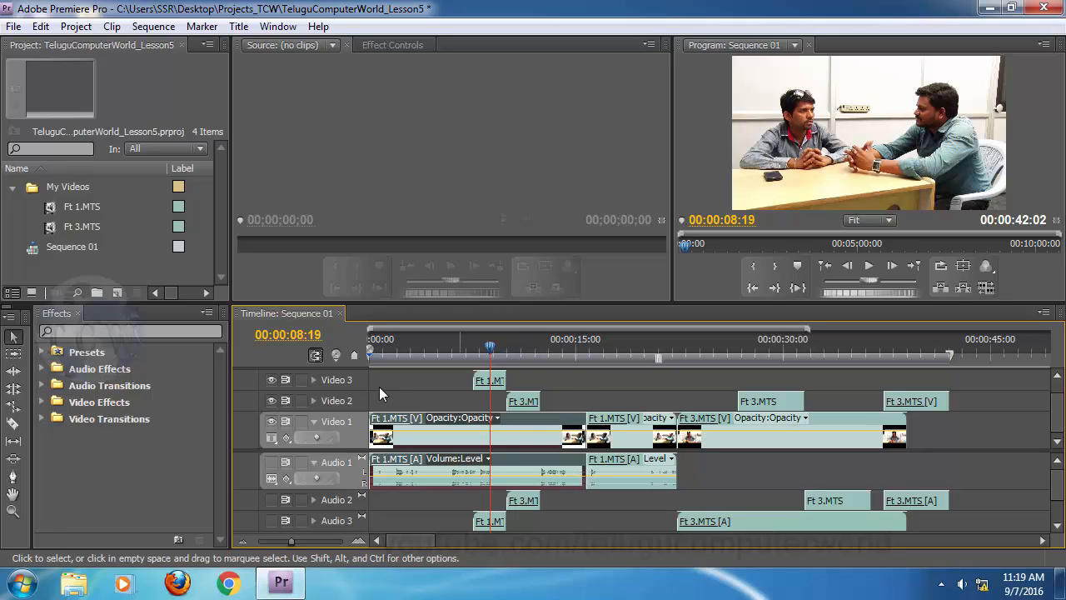
Ripple-trim the end of the first Video 1 clip to the playhead at 00:00:08:19 with the Ripple Edit tool, and undo it.
click(13, 372)
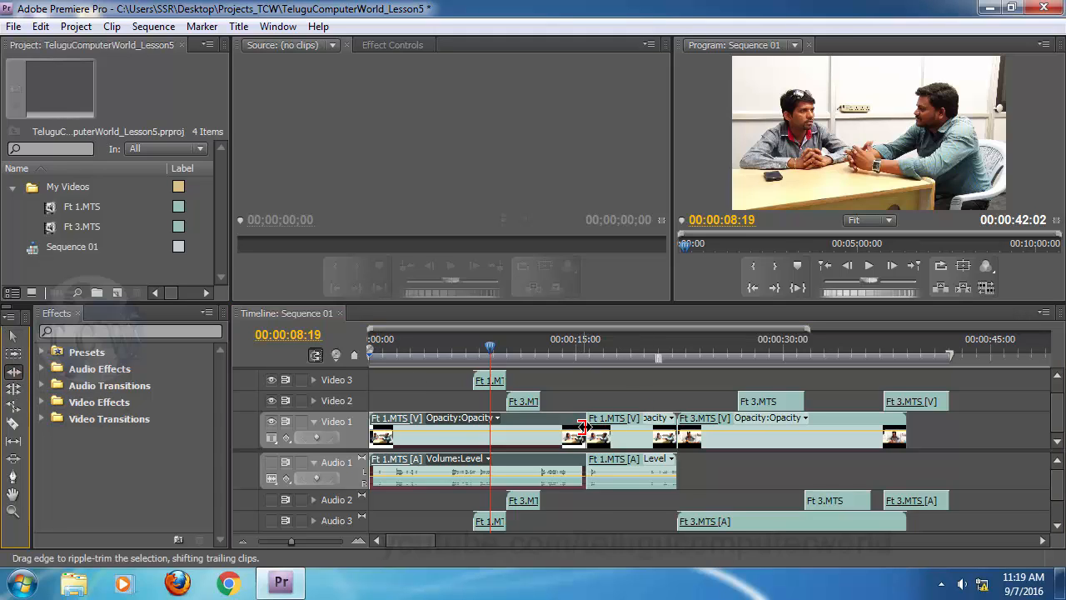
drag(583, 428, 492, 432)
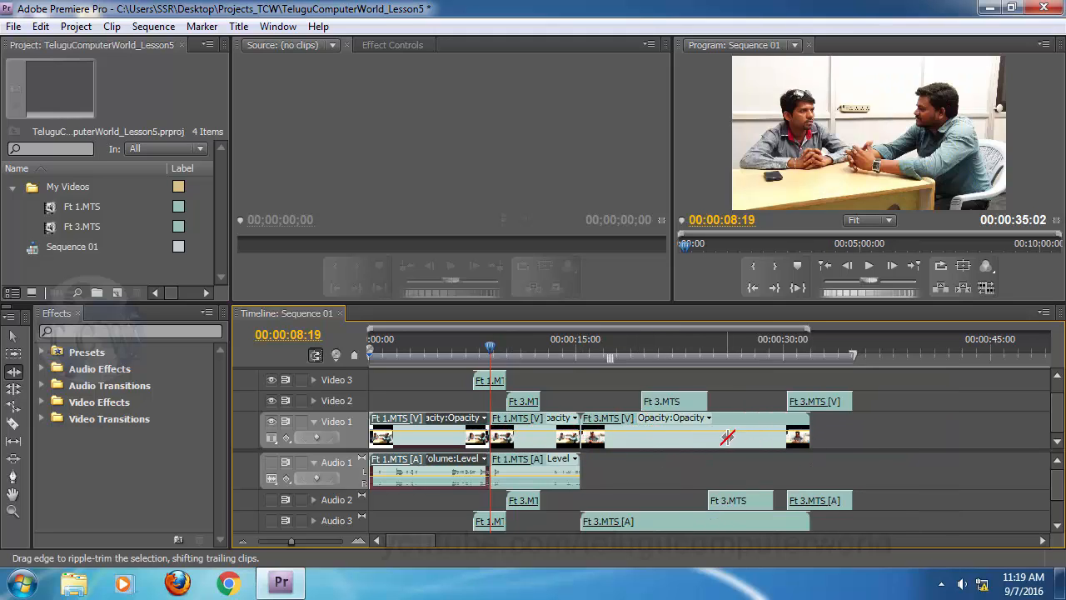
key(ctrl+z)
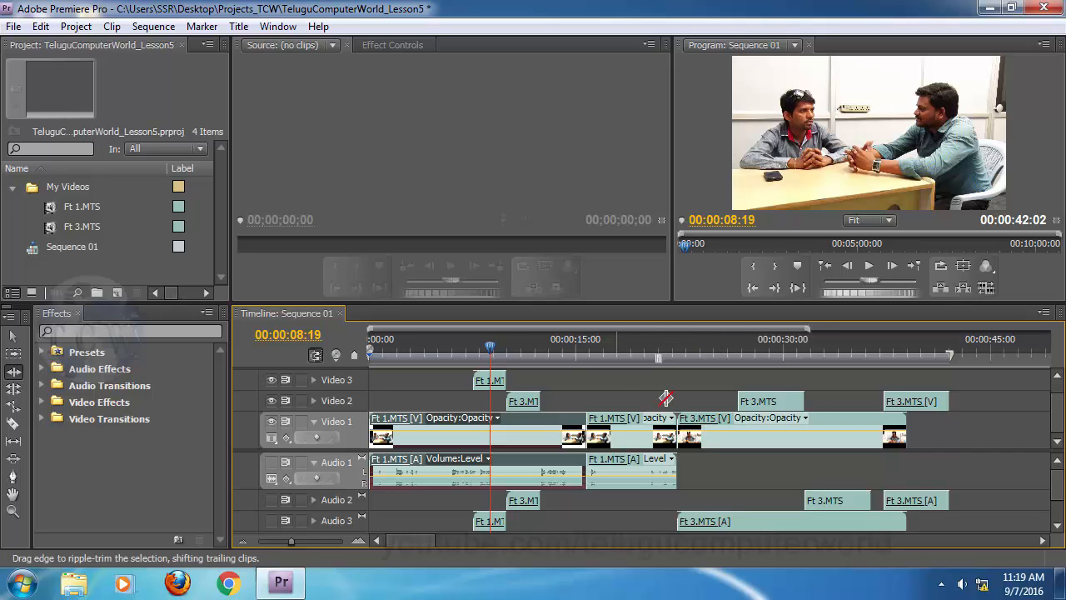
Ripple-extend the end of the first Video 2 clip by about 4 seconds twice, undoing each extension.
drag(539, 402, 592, 401)
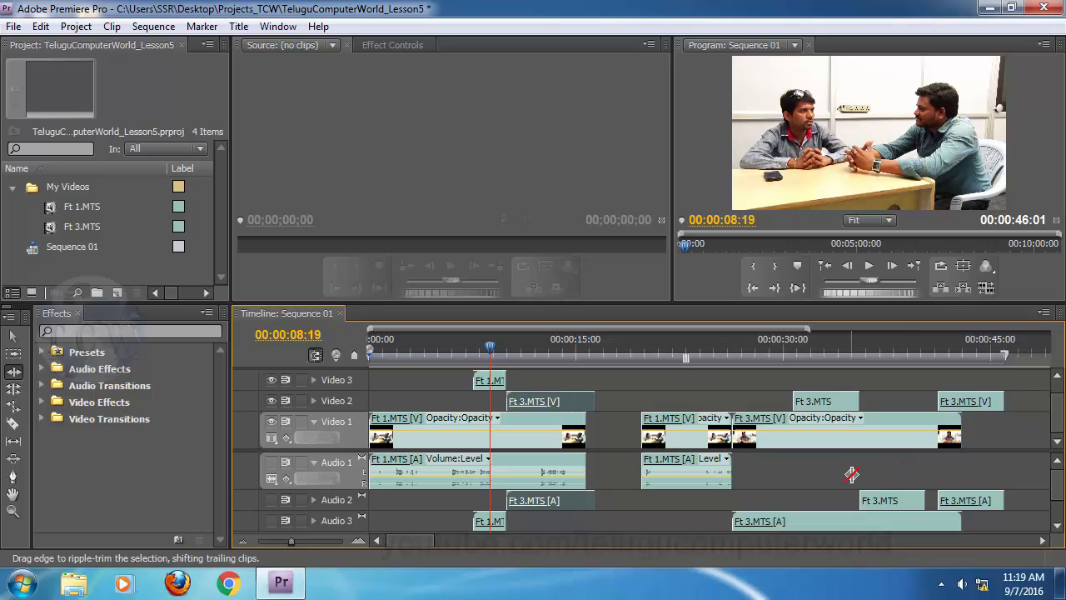
key(ctrl+z)
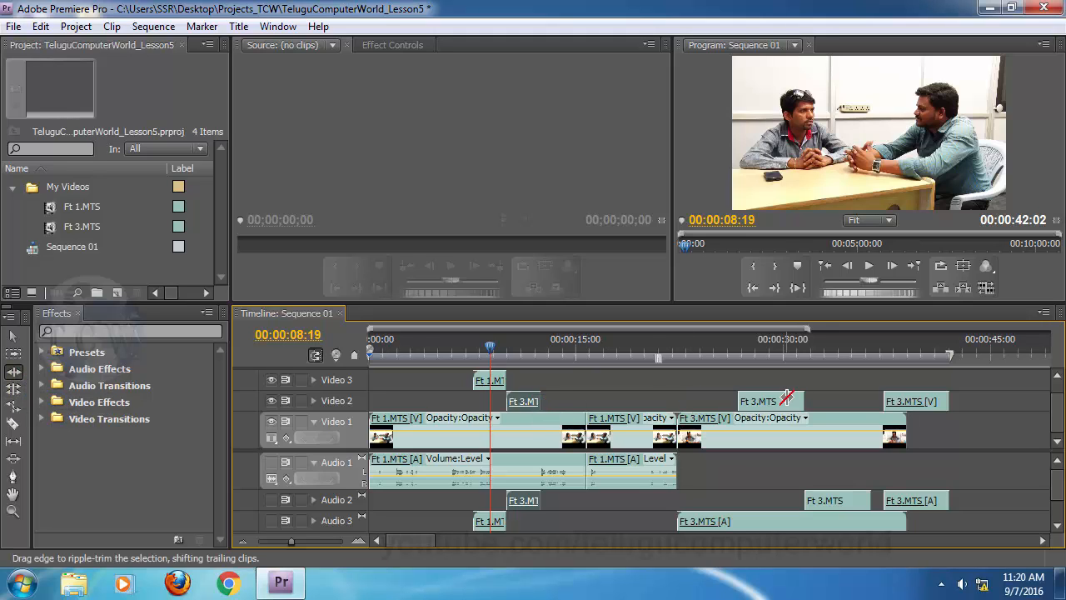
drag(541, 401, 601, 399)
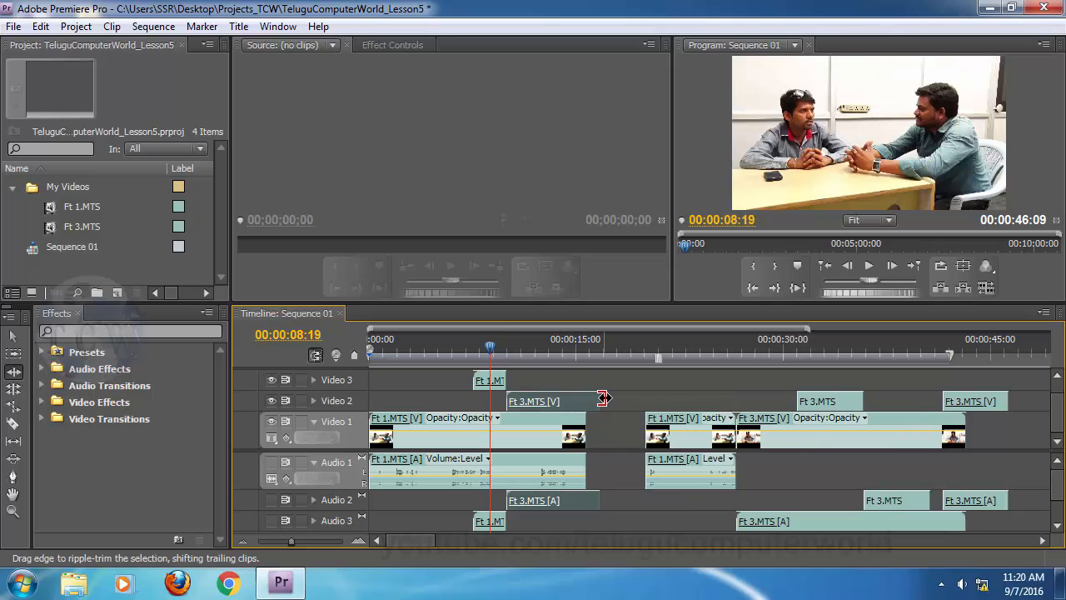
key(ctrl+z)
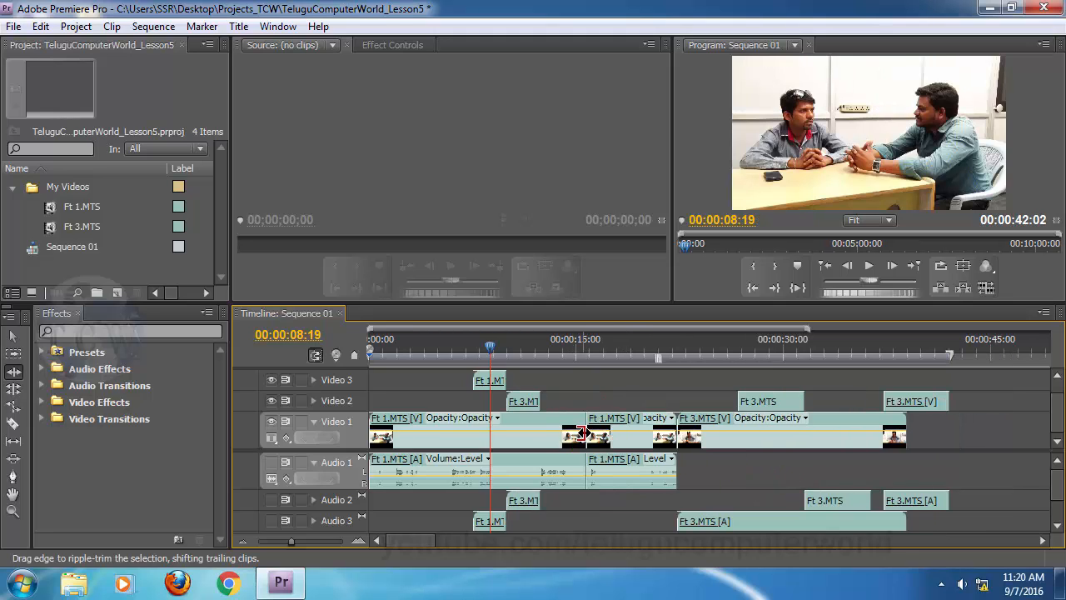
Ripple-trim the first Video 1 clip to the first Video 2 clip's end, undo it, ripple-extend that Video 2 clip by about 3 seconds, and undo.
drag(586, 437, 540, 435)
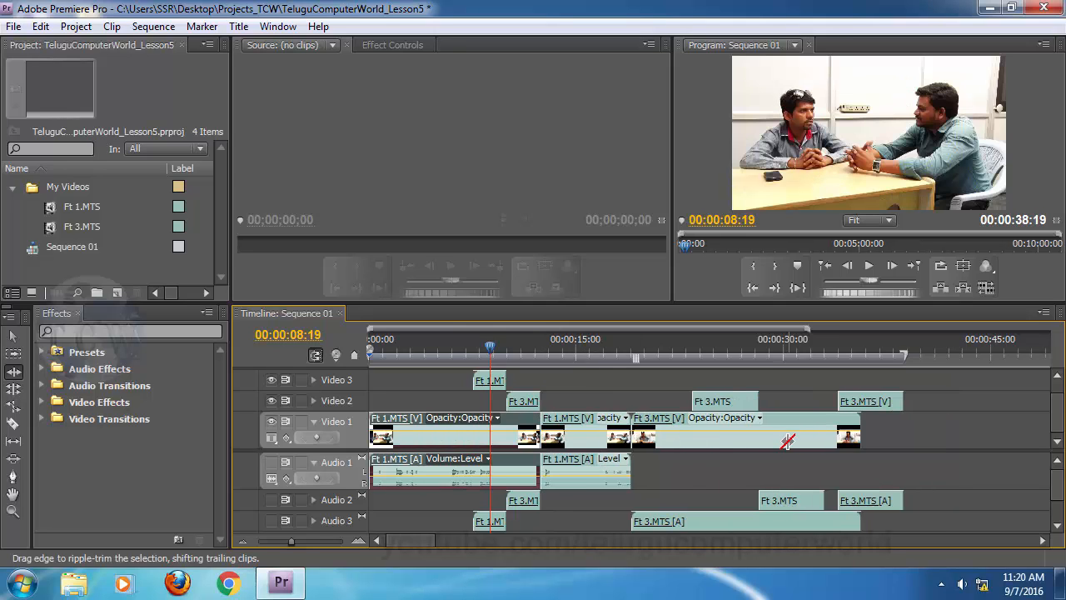
key(ctrl+z)
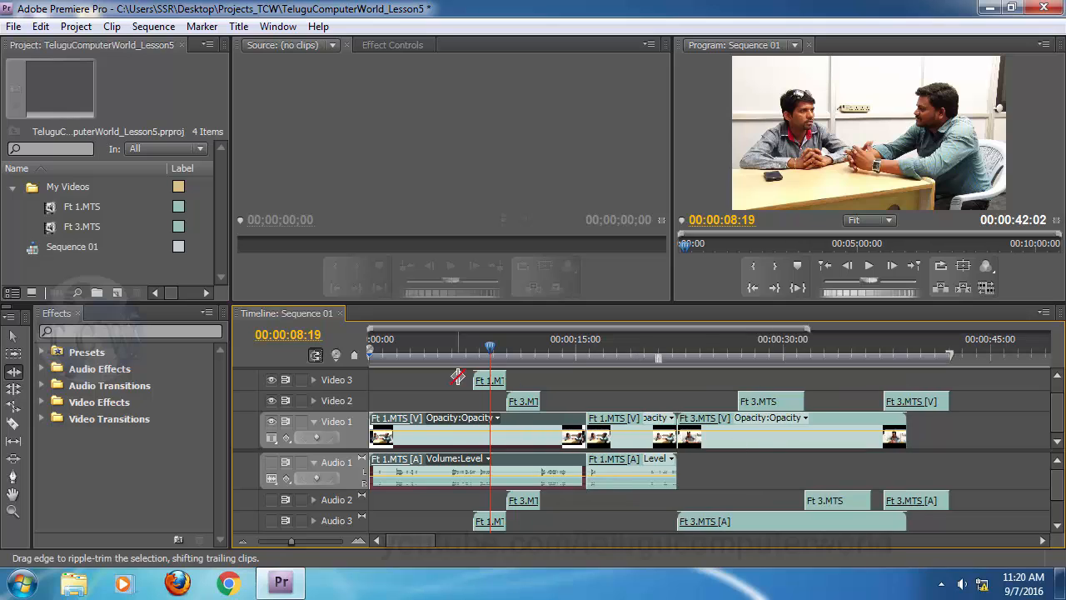
drag(536, 397, 585, 396)
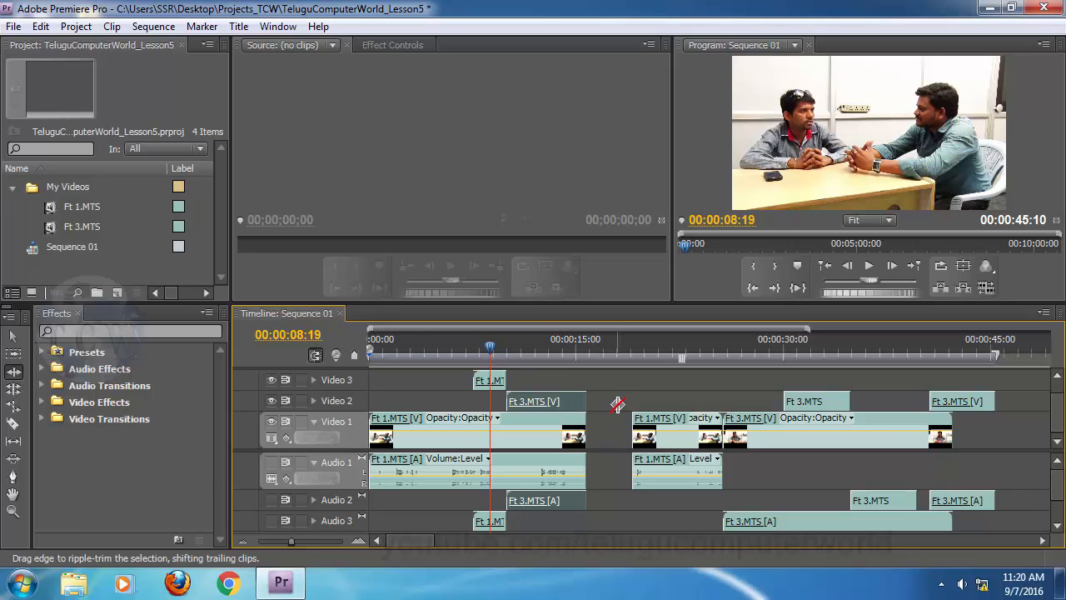
key(ctrl+z)
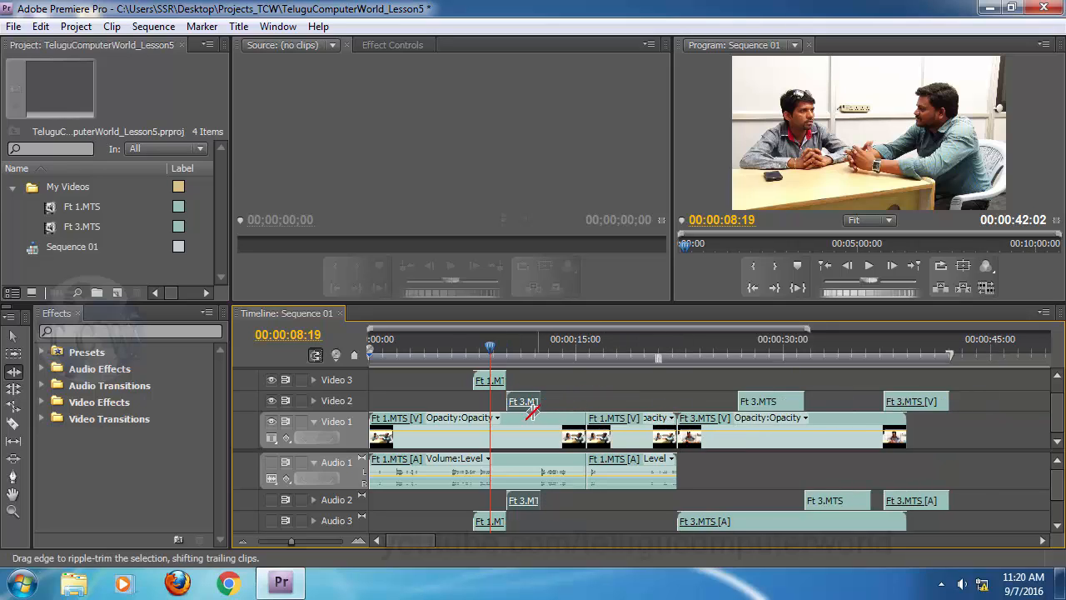
Move the Video 3 clip onto Video 2 directly before its first clip, and try to extend it over that clip with the Selection tool.
click(12, 389)
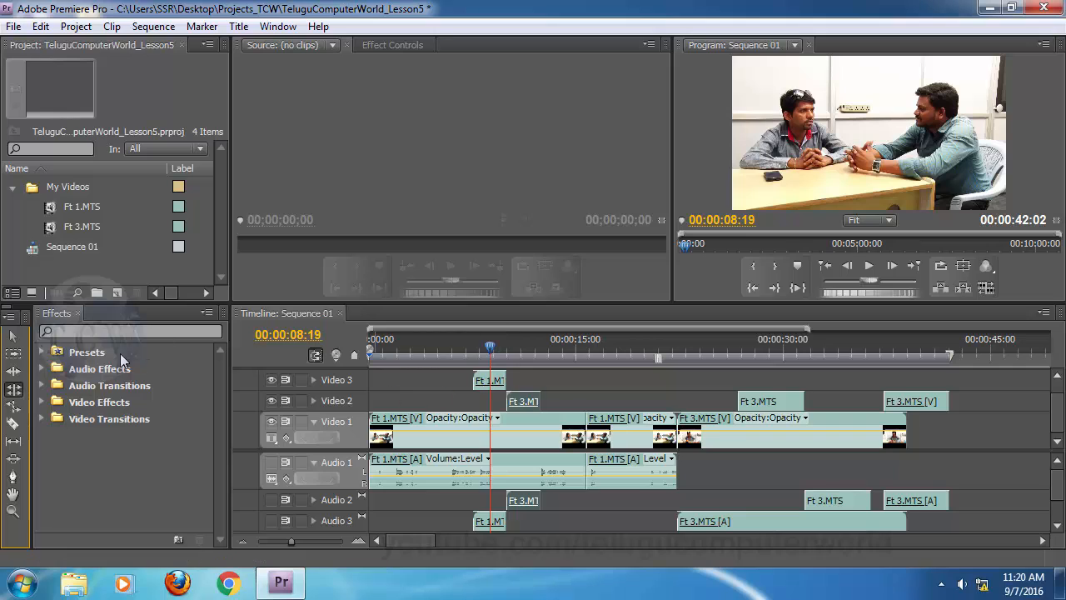
click(13, 337)
drag(496, 385, 495, 404)
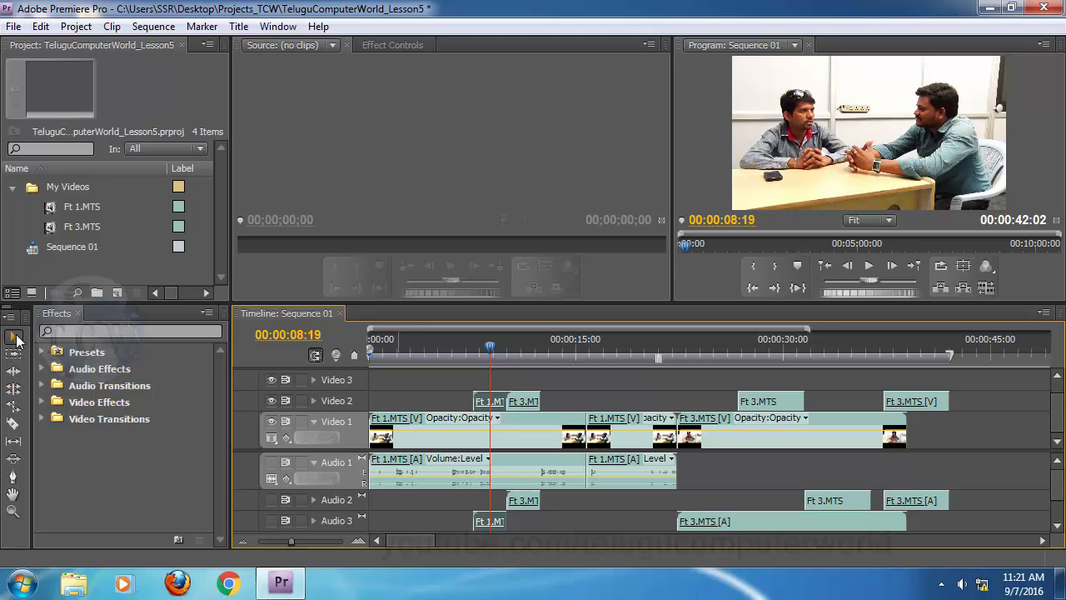
drag(505, 399, 642, 404)
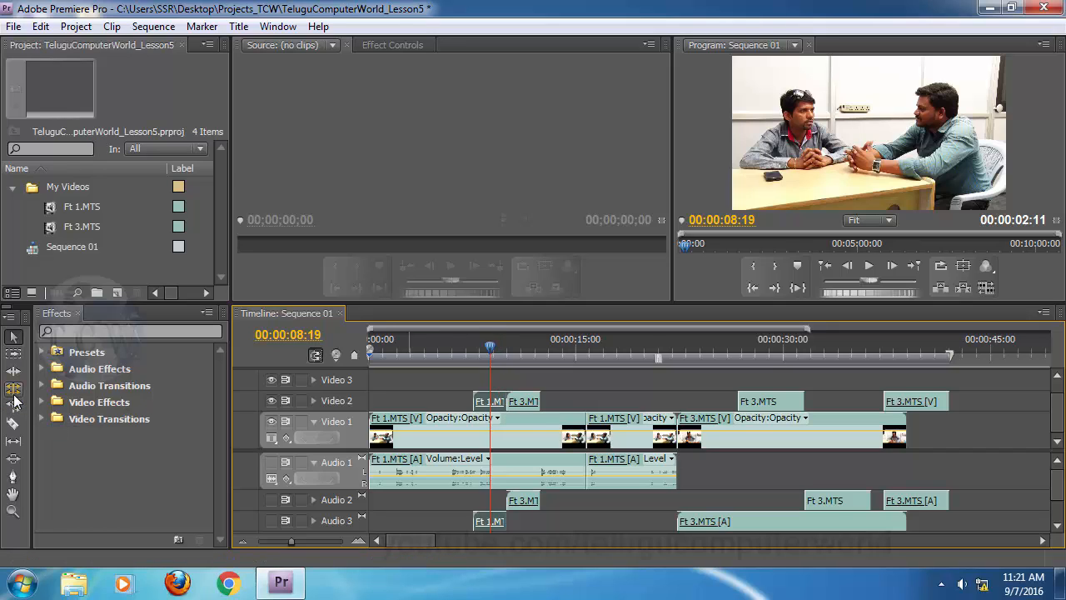
Roll the edit between the first two Video 2 clips later in time with the Rolling Edit tool, and undo both the roll and the clip move.
click(13, 389)
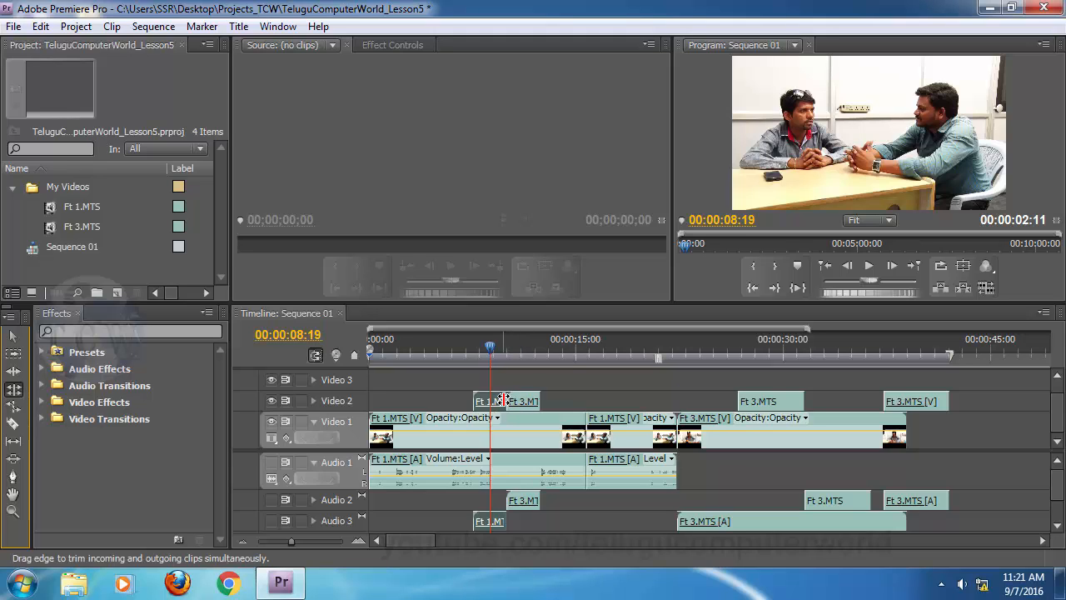
drag(504, 401, 523, 401)
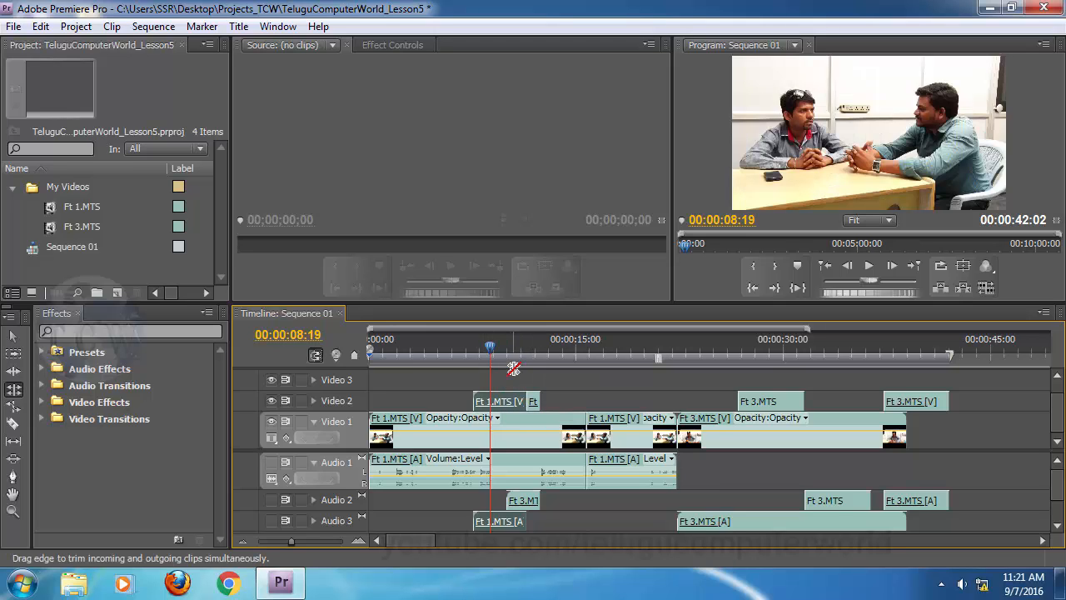
key(ctrl+z)
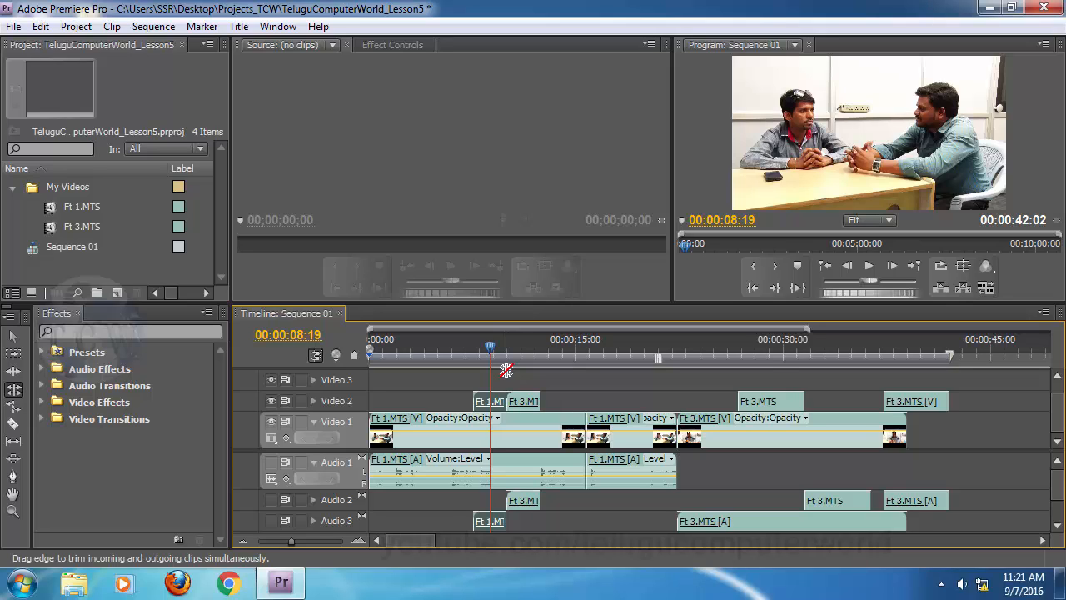
key(ctrl+z)
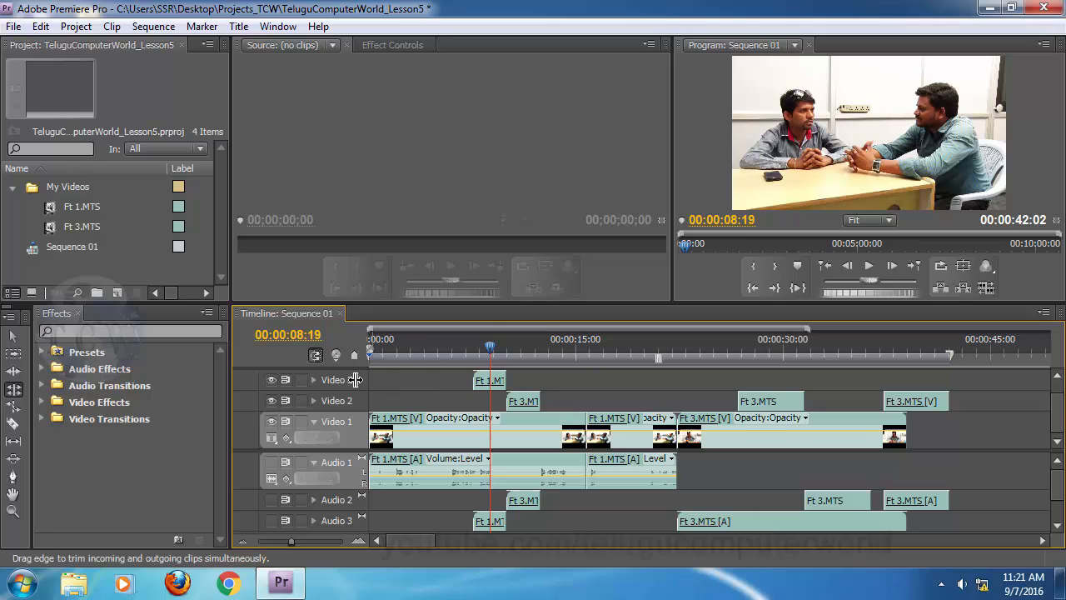
Activate the Rate Stretch tool, select the first Video 2 clip, and play it from 00:00:10:05 to its end at 00:00:12:12.
click(14, 339)
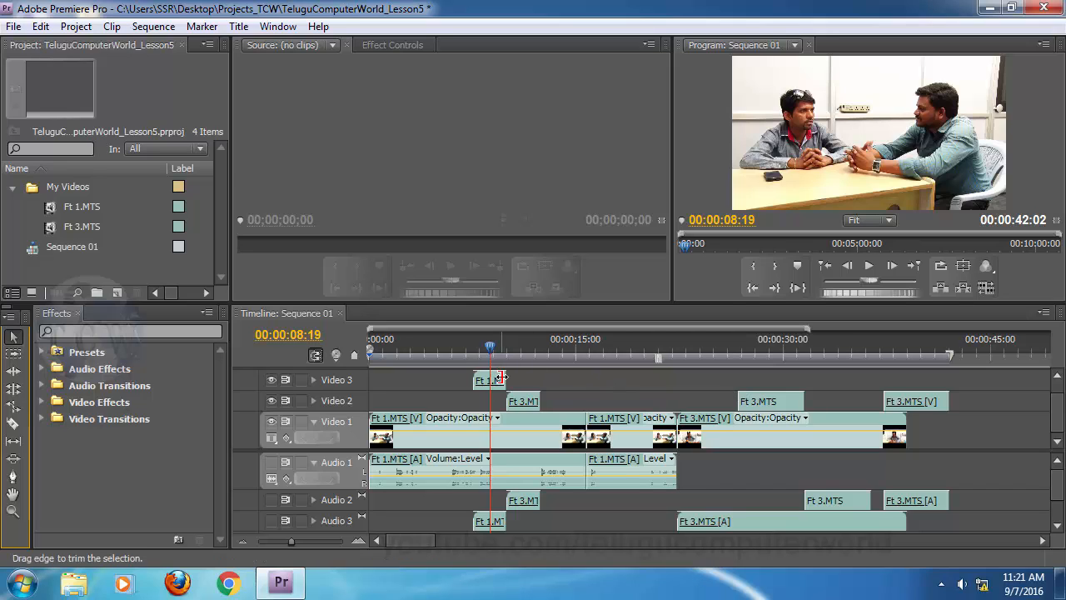
click(12, 407)
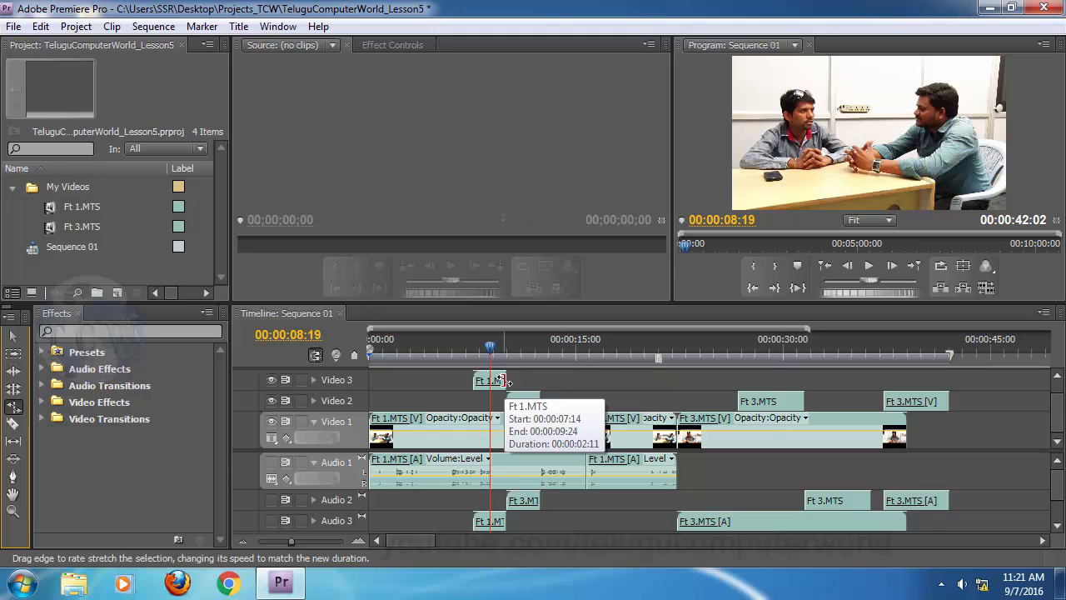
drag(477, 355, 512, 402)
click(521, 401)
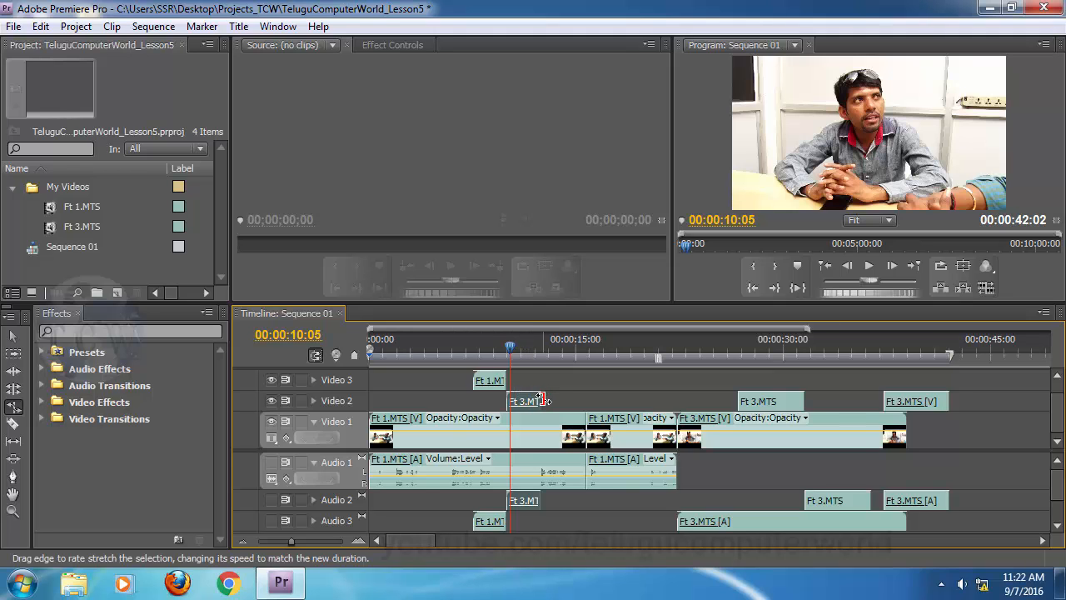
key(space)
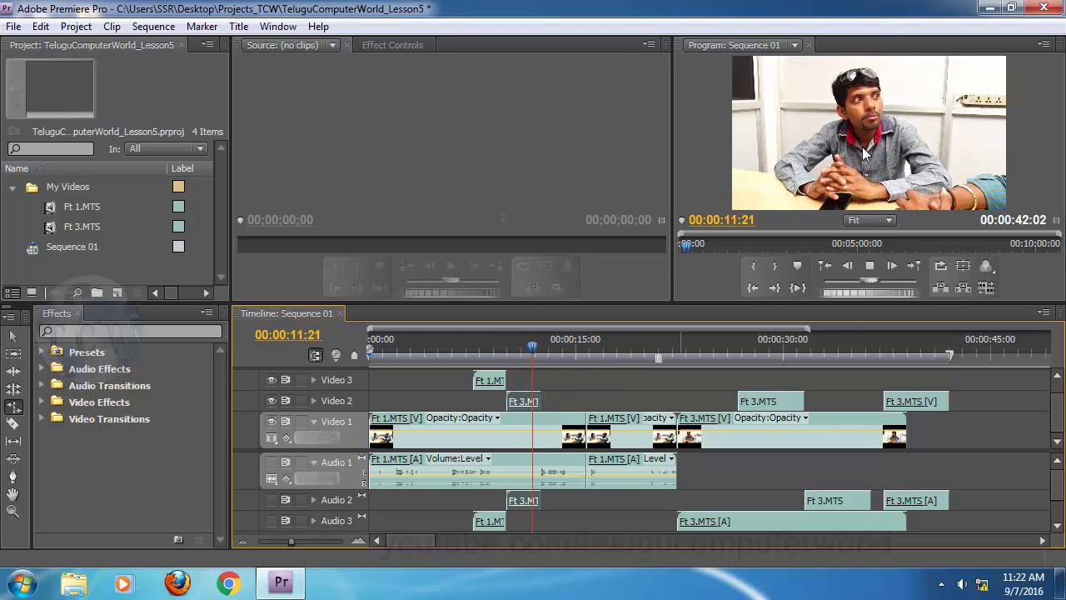
key(space)
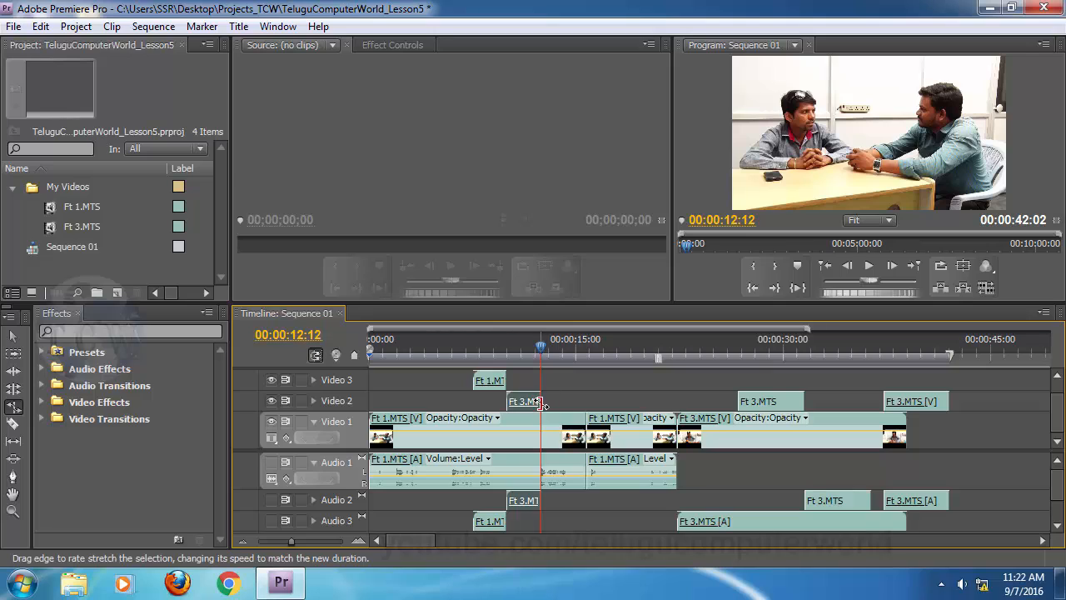
Rate-stretch the first Video 2 clip to 17.47% and 27.23% speed, preview it from 00:00:09:24, and undo both stretches.
drag(550, 402, 700, 399)
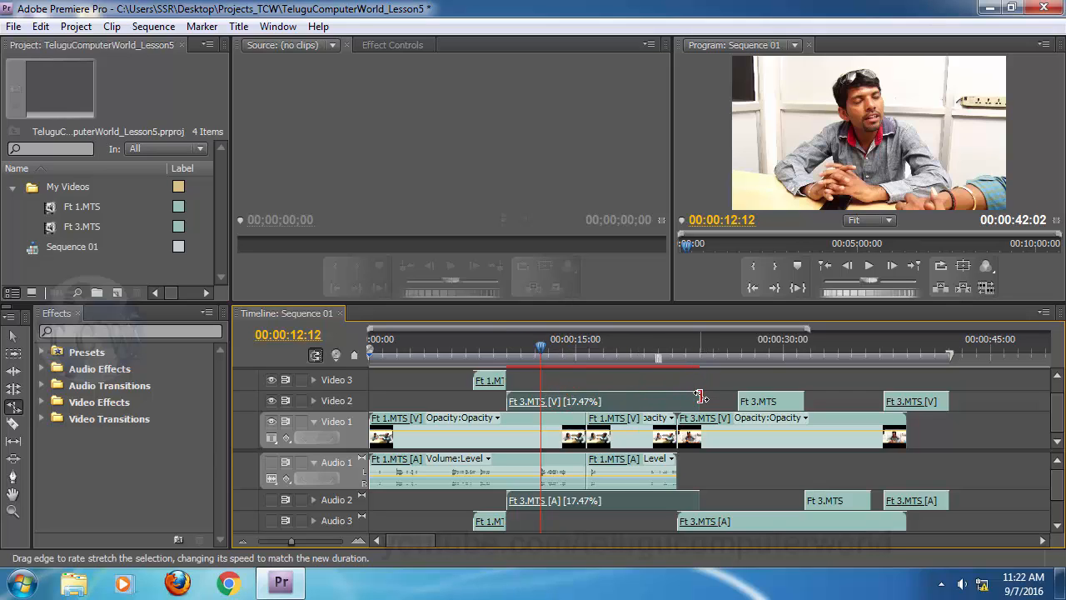
drag(700, 398, 630, 403)
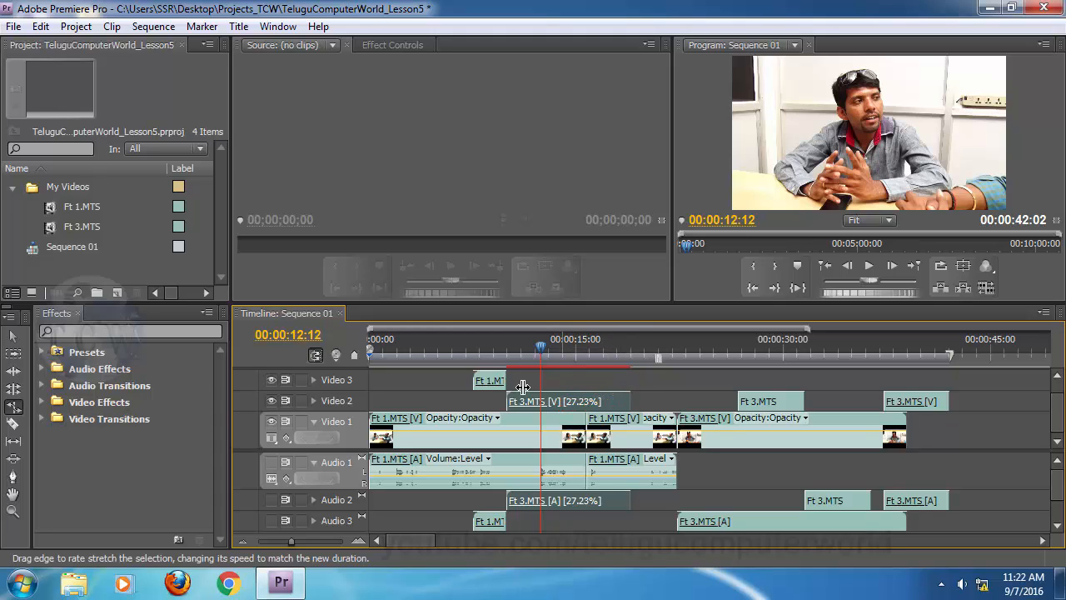
click(508, 355)
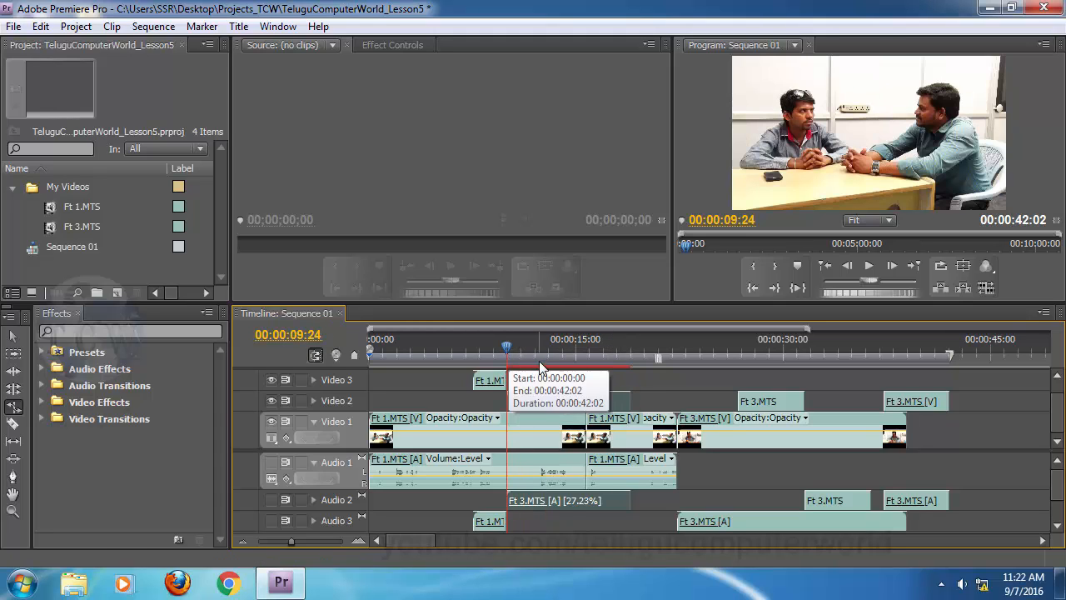
key(space)
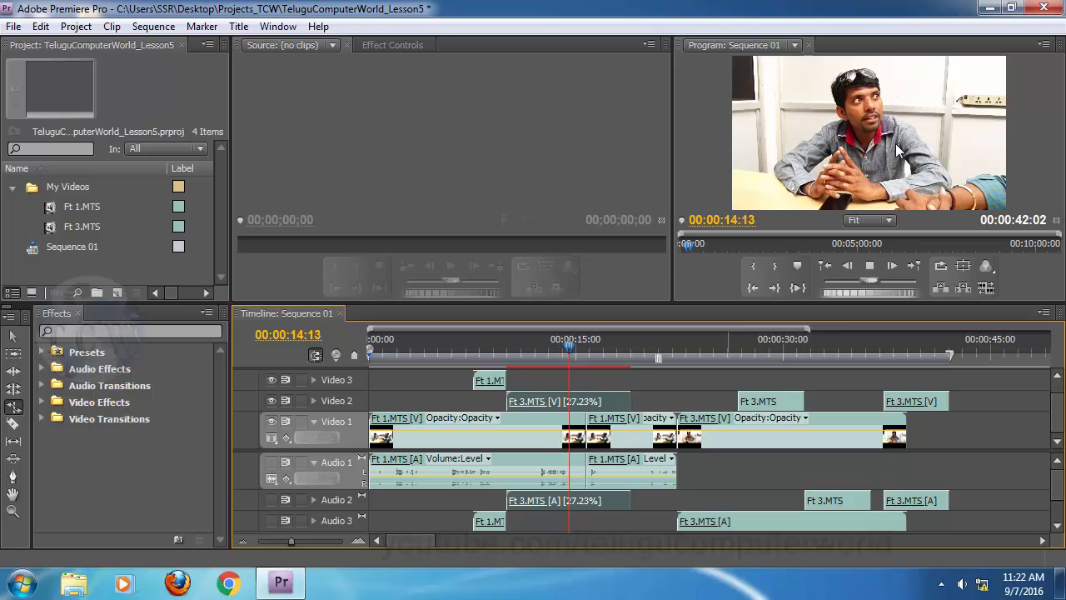
key(space)
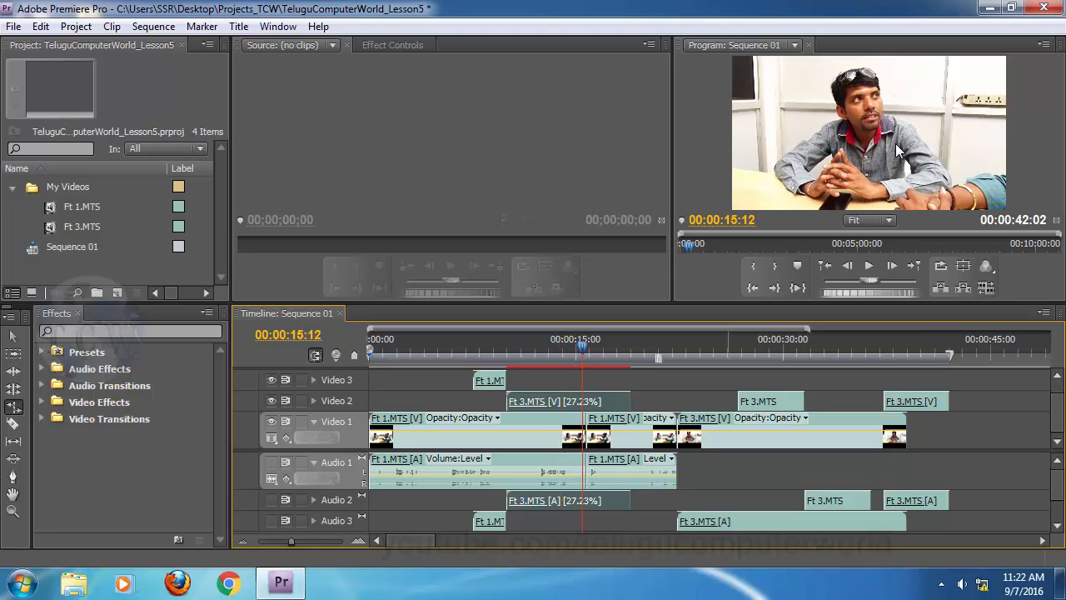
key(ctrl+z)
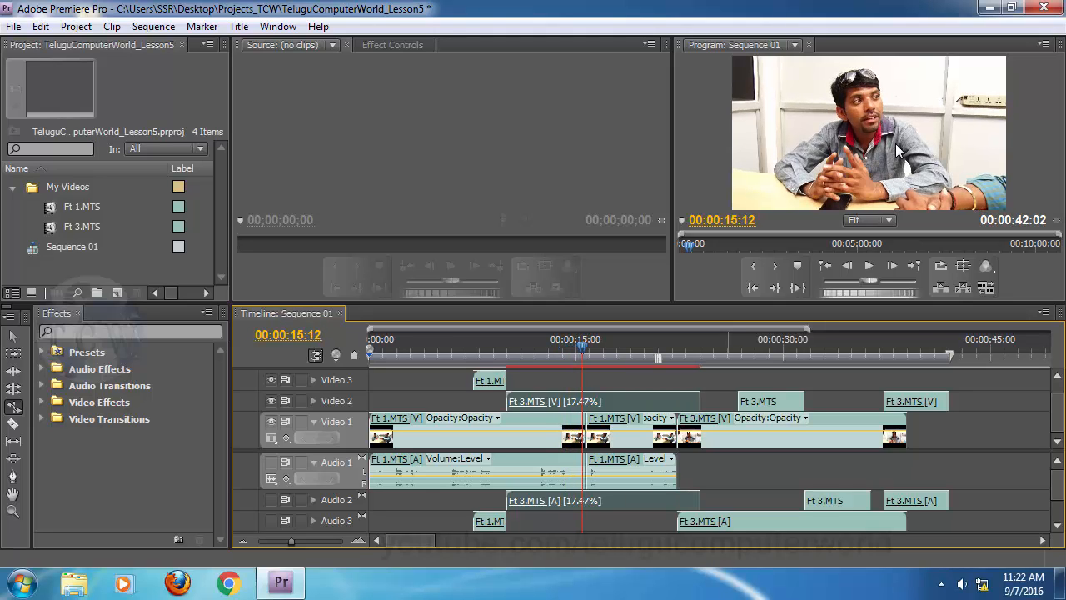
key(ctrl+z)
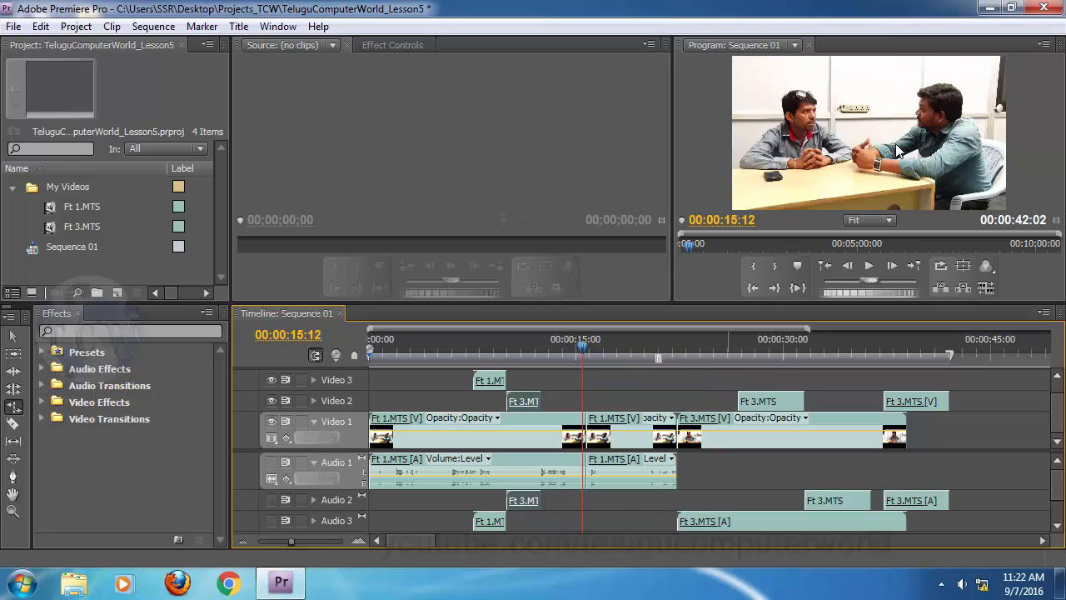
Rate-stretch the first Video 1 clip down to about 2.4 seconds and play it from 00:00:00:00.
click(552, 423)
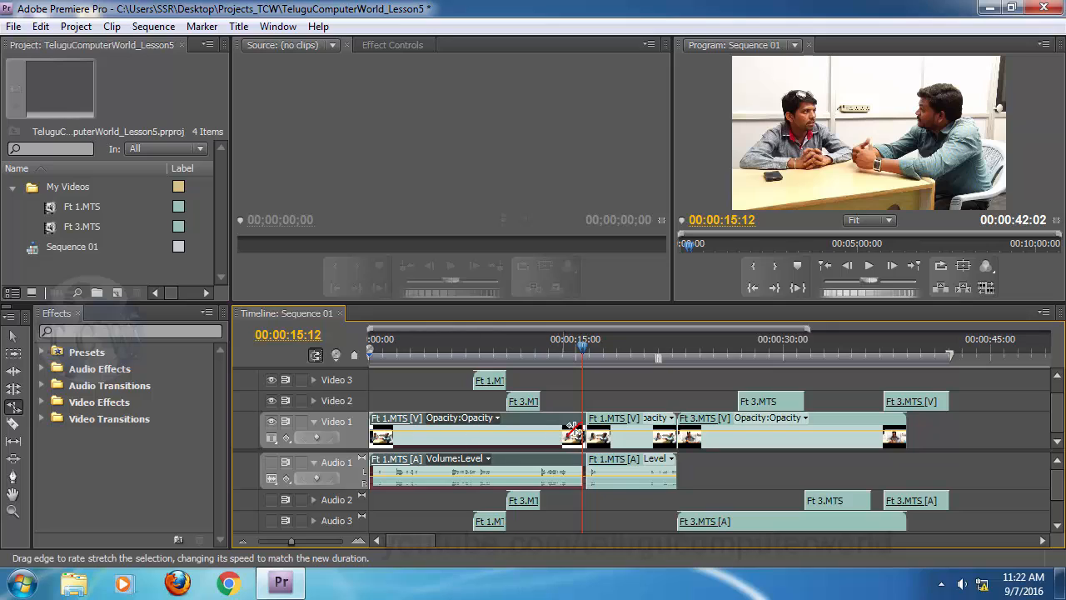
drag(583, 420, 403, 435)
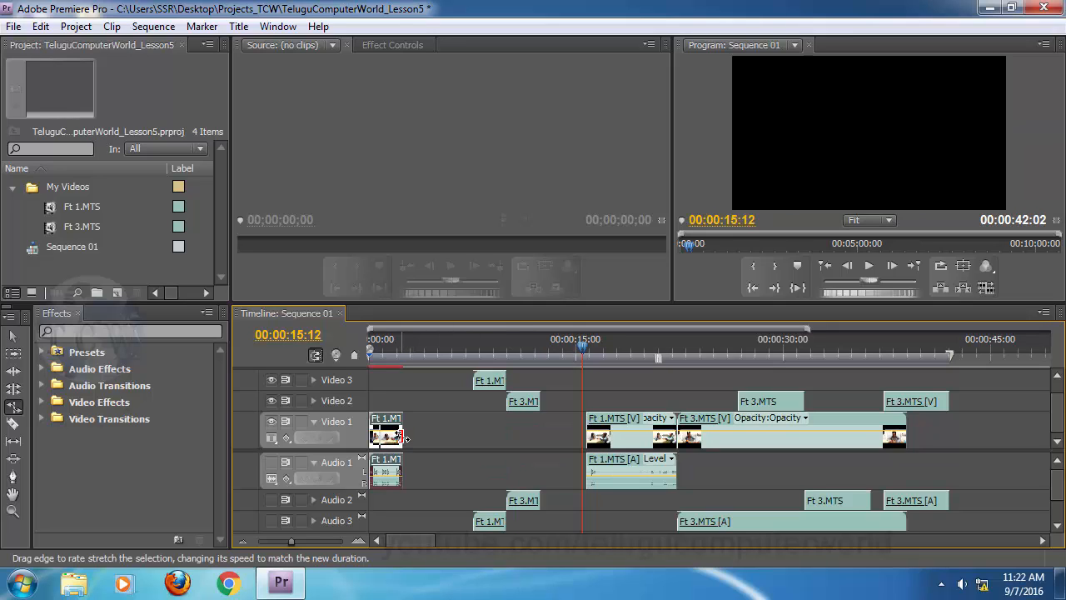
click(370, 358)
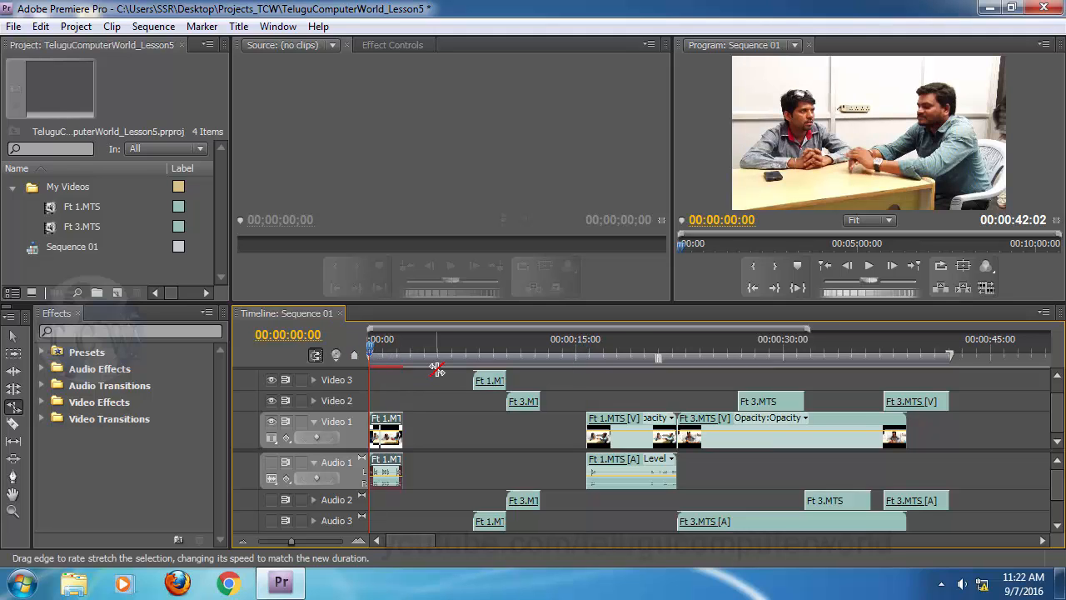
key(space)
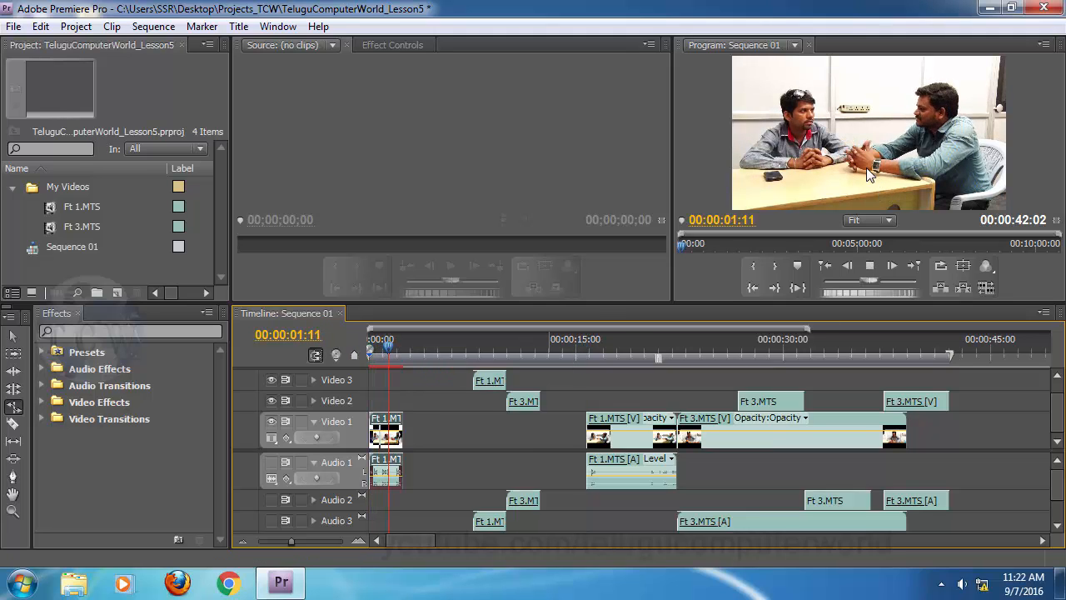
Replay the sped-up first Video 1 clip twice and rate-stretch its end back to the start of the second clip.
click(391, 346)
drag(392, 346, 373, 347)
key(space)
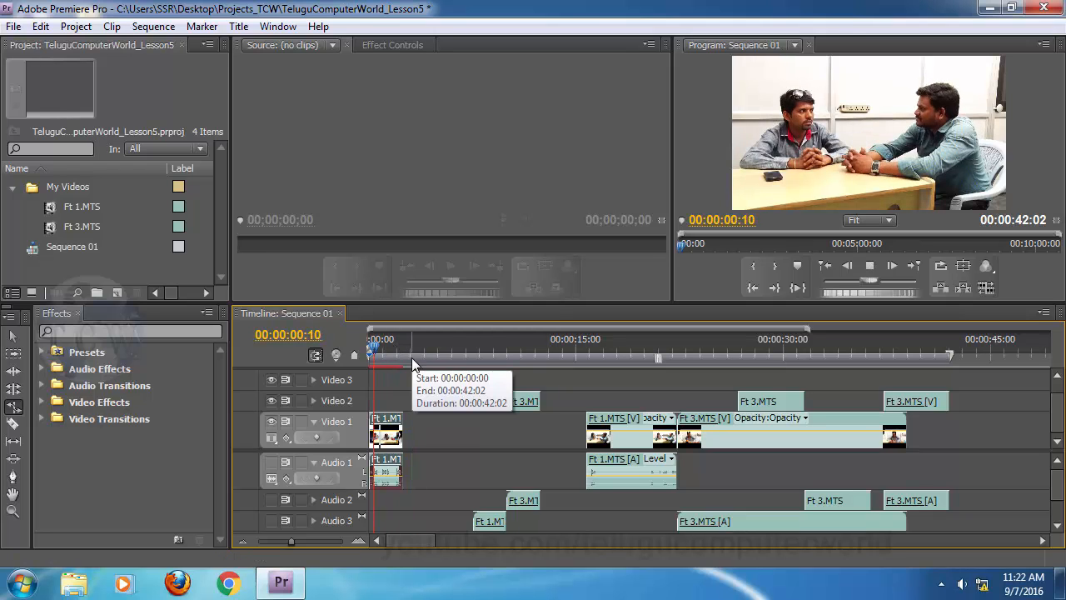
key(space)
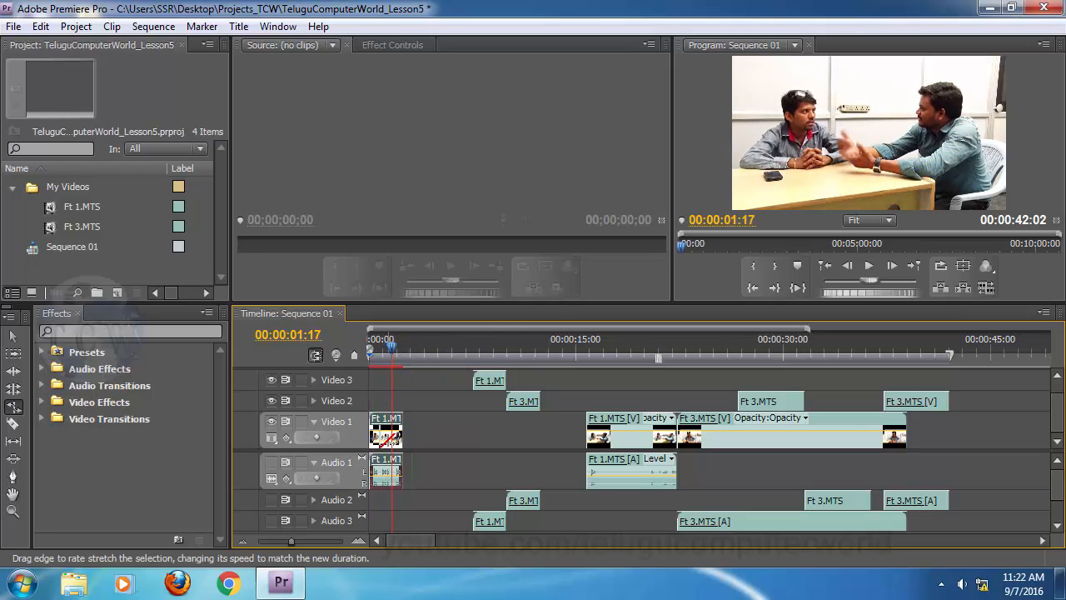
click(381, 341)
key(space)
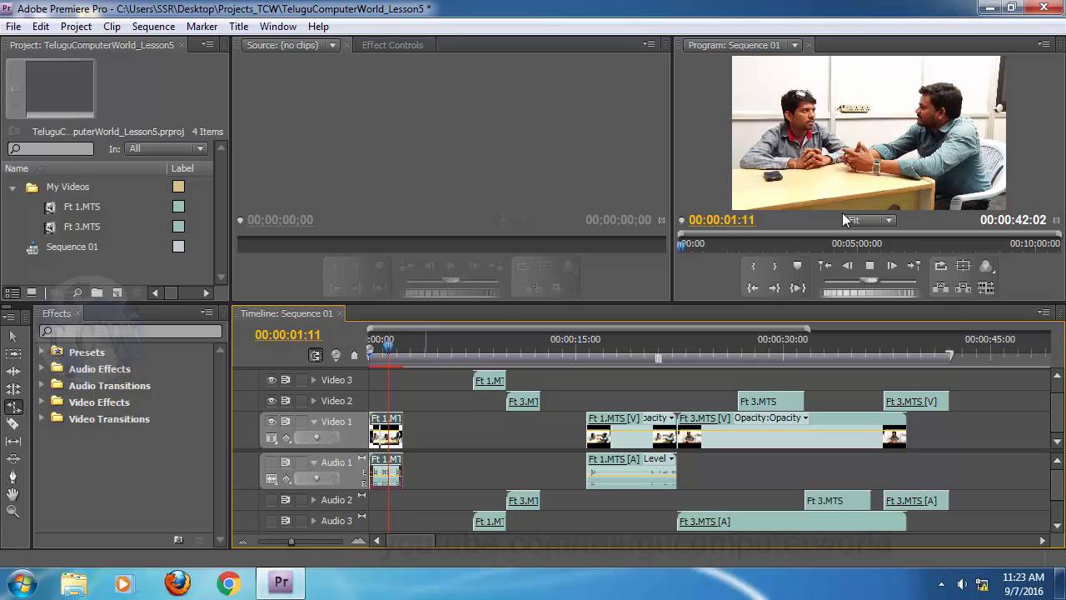
key(space)
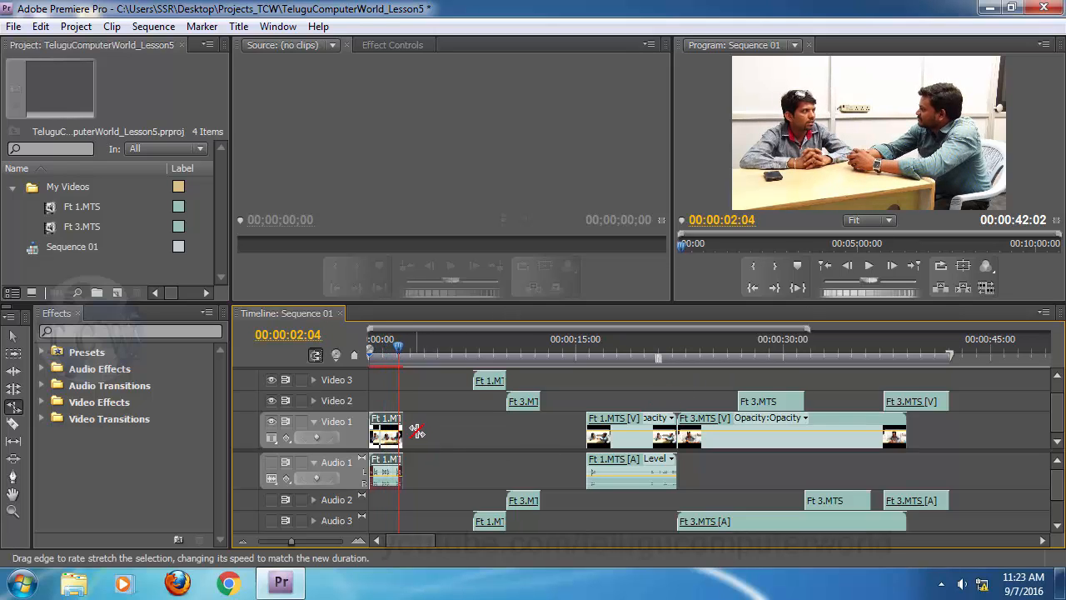
drag(428, 432, 586, 432)
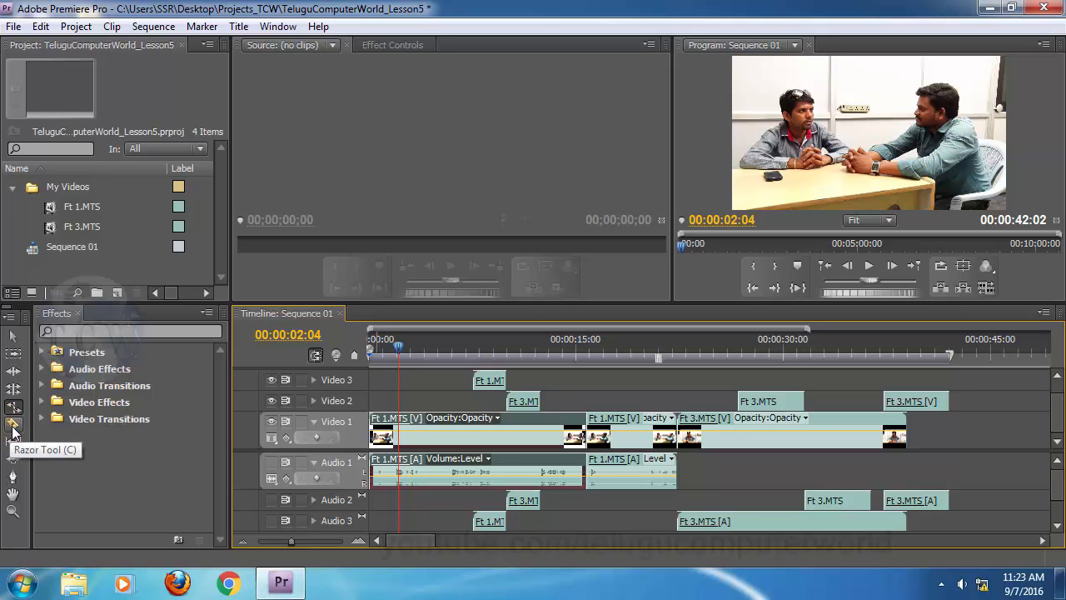
Split the first Video 1 clip and its audio at 00:00:02:18 with the Razor tool.
click(415, 377)
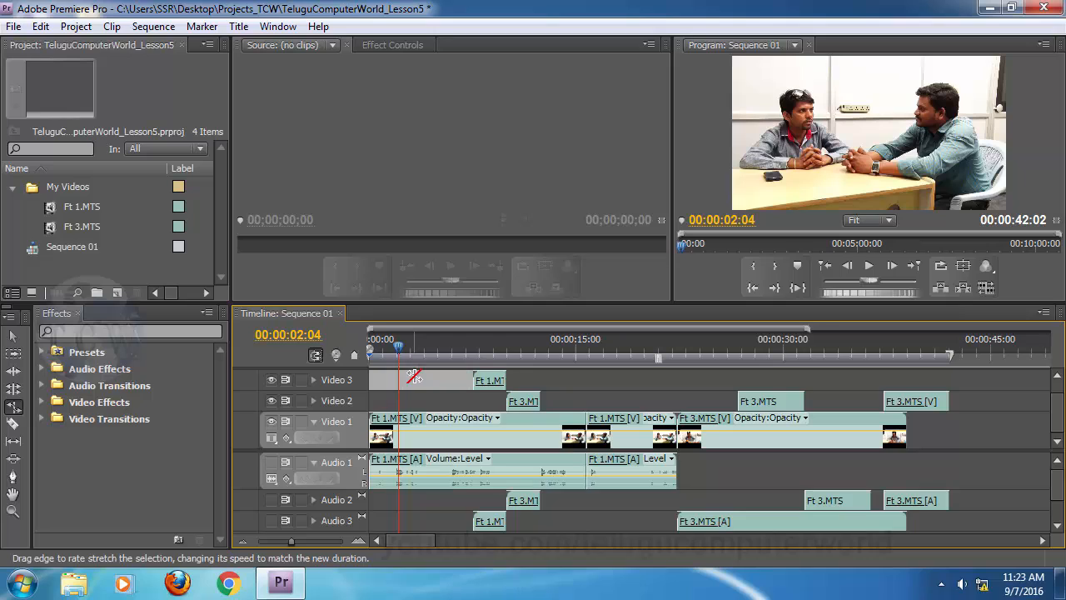
click(11, 338)
click(499, 360)
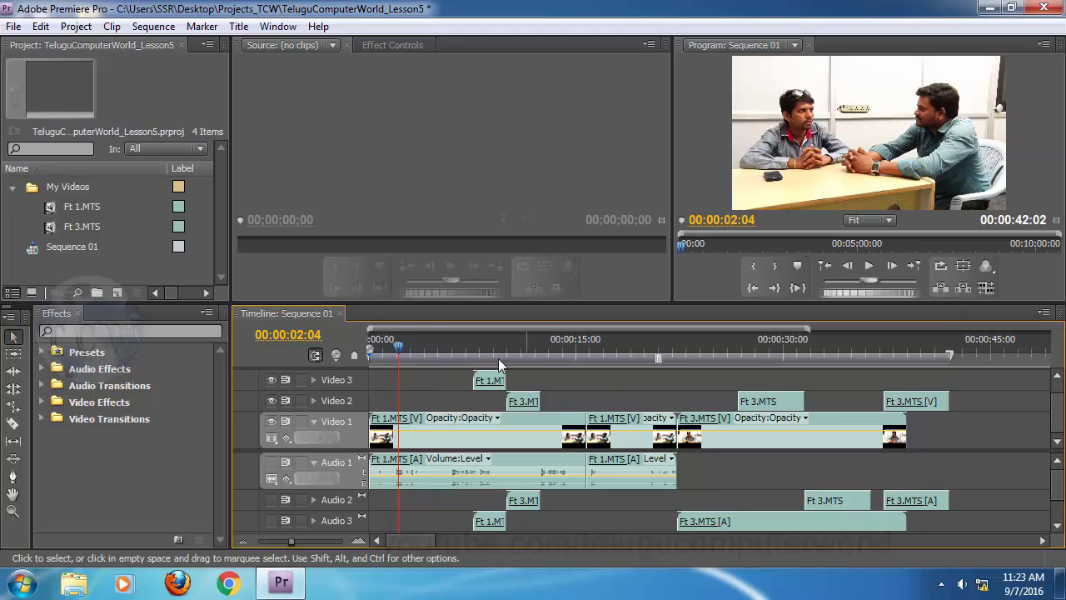
click(12, 425)
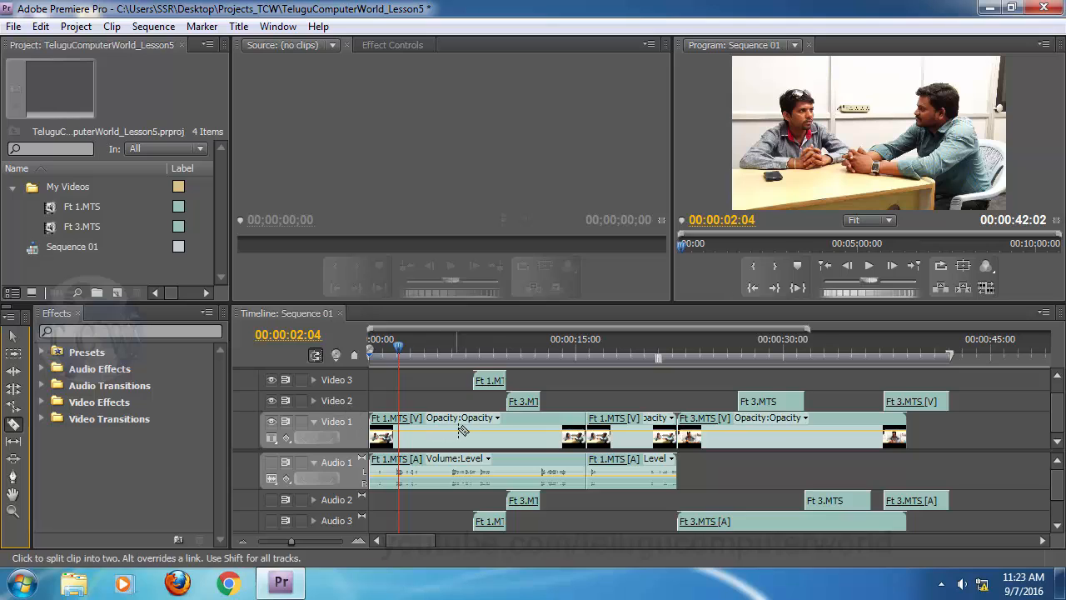
mouse_move(398, 355)
mouse_down()
mouse_move(434, 350)
mouse_move(407, 351)
mouse_up()
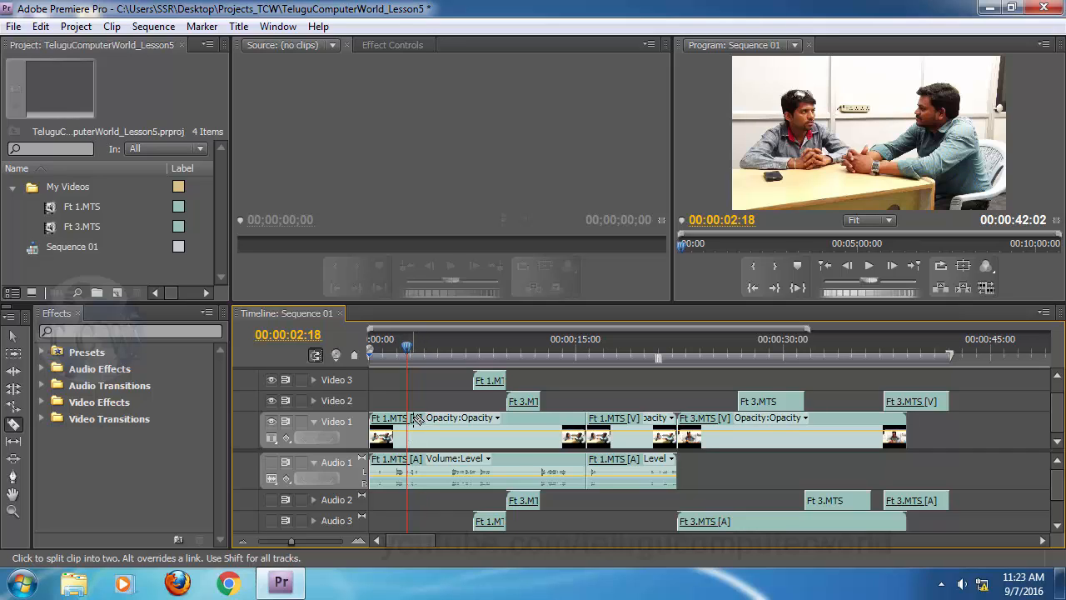
click(408, 460)
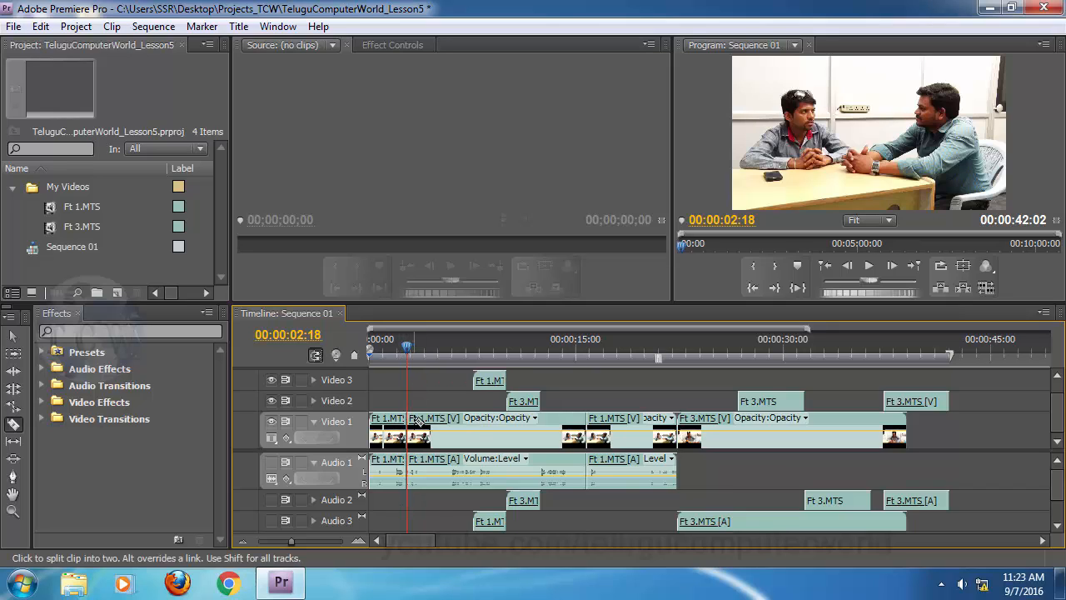
Place the playhead at 00:00:05:20, razor the first Ft 1.MTS clip again beyond it, and undo all the cuts.
click(449, 344)
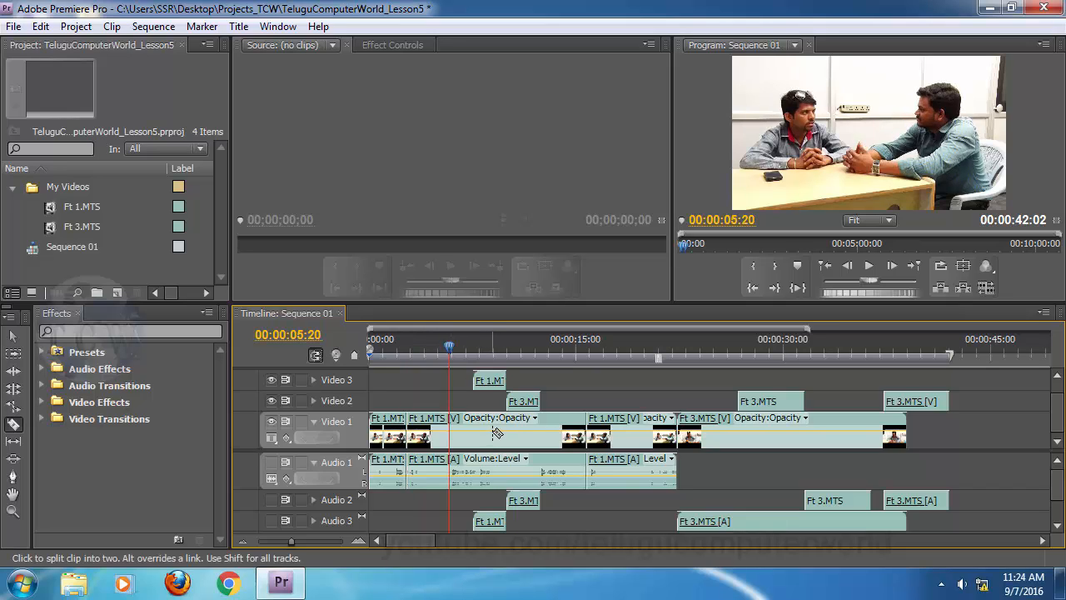
click(493, 433)
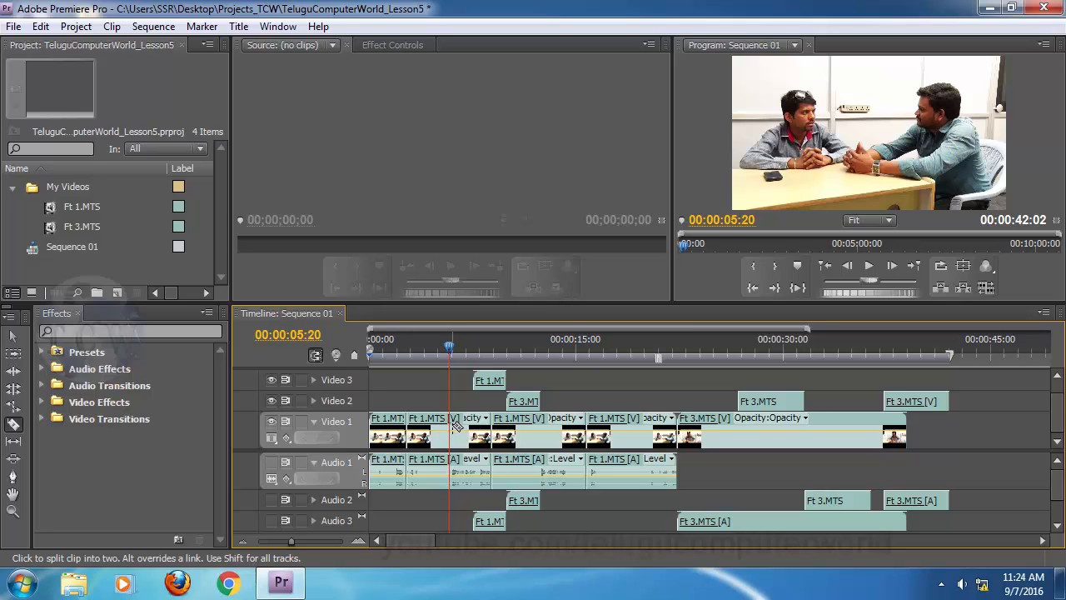
click(457, 428)
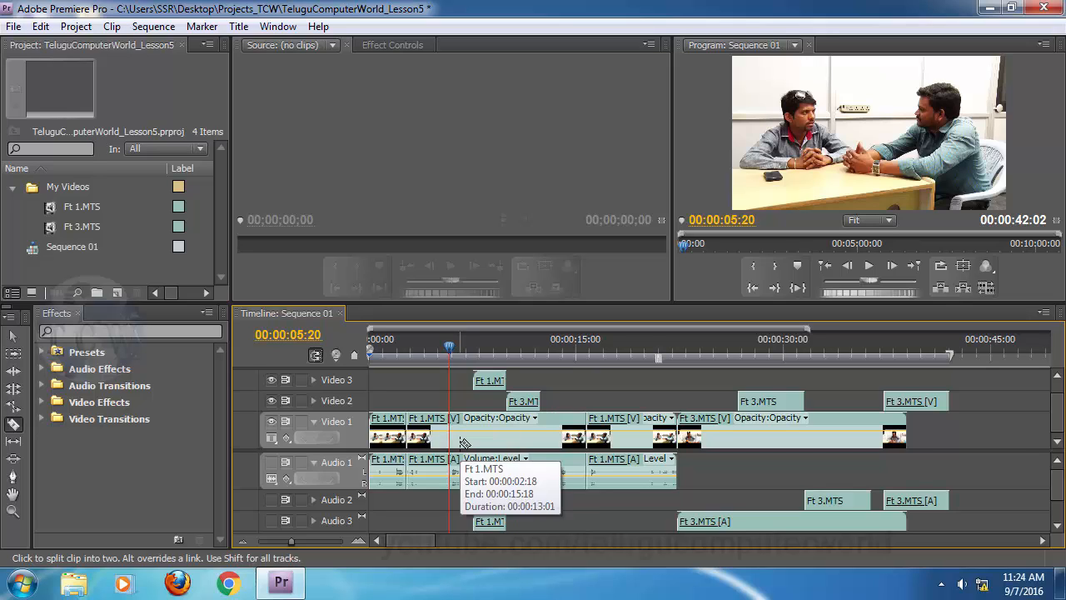
key(ctrl+z)
key(ctrl+z)
key(ctrl+z)
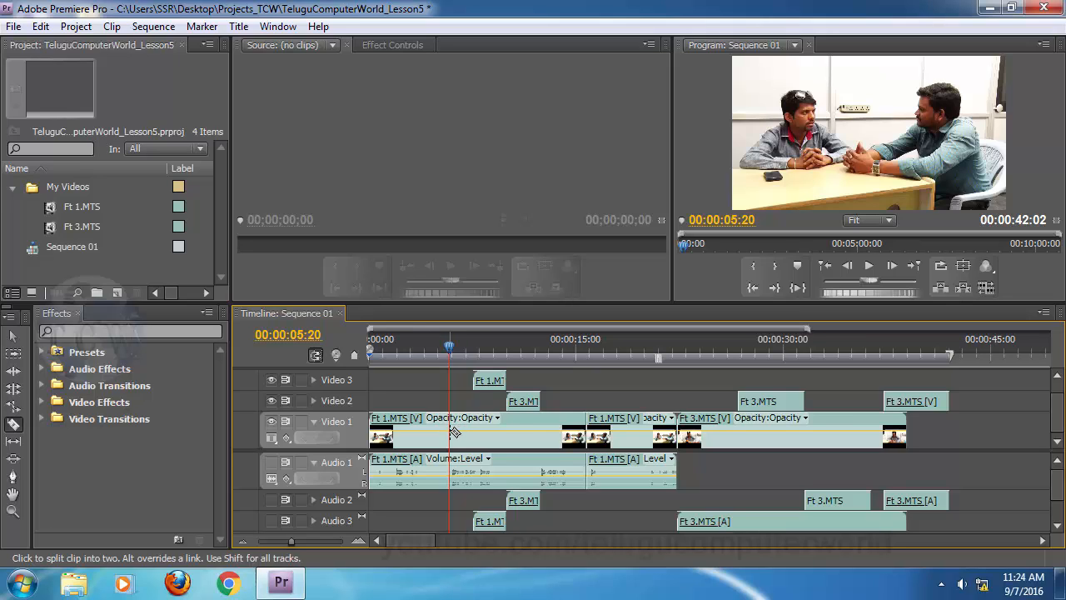
Razor the first Video 1 clip at 00:00:05:20 and near 00:00:02:09, and undo the cuts.
click(450, 431)
click(401, 345)
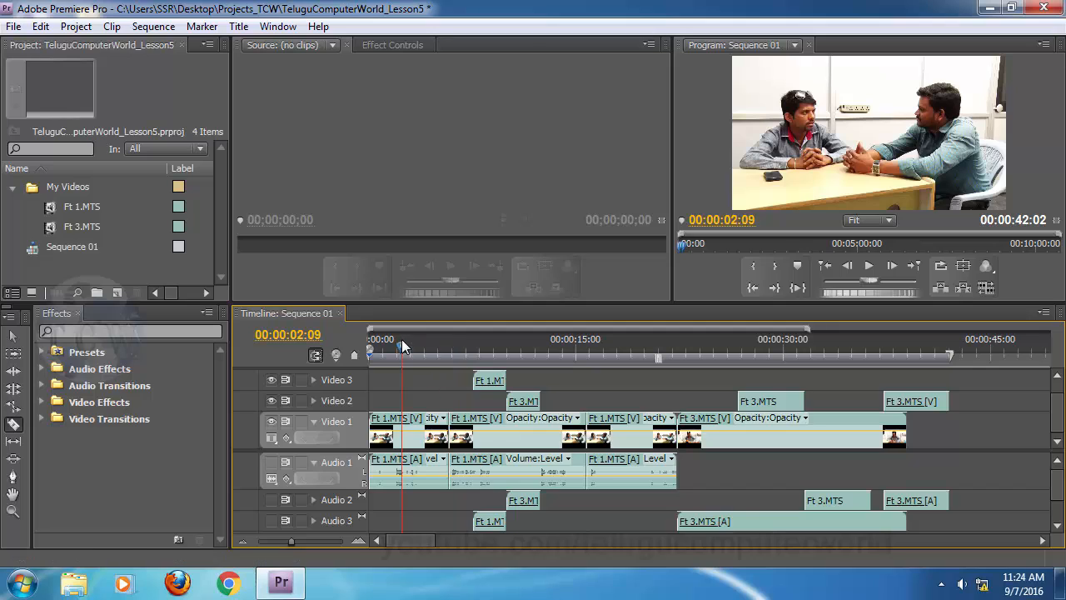
click(409, 437)
key(ctrl+z)
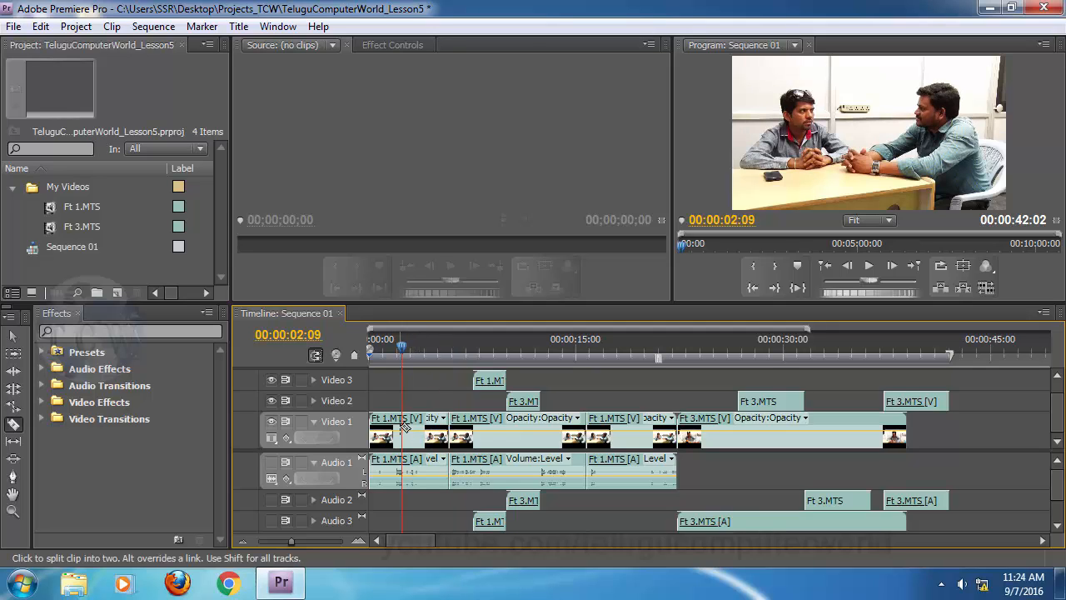
click(405, 427)
key(ctrl+z)
key(ctrl+z)
Split the Ft 3.MTS clip on Video 1 at 00:00:25:16 and delete the part before the cut.
click(417, 366)
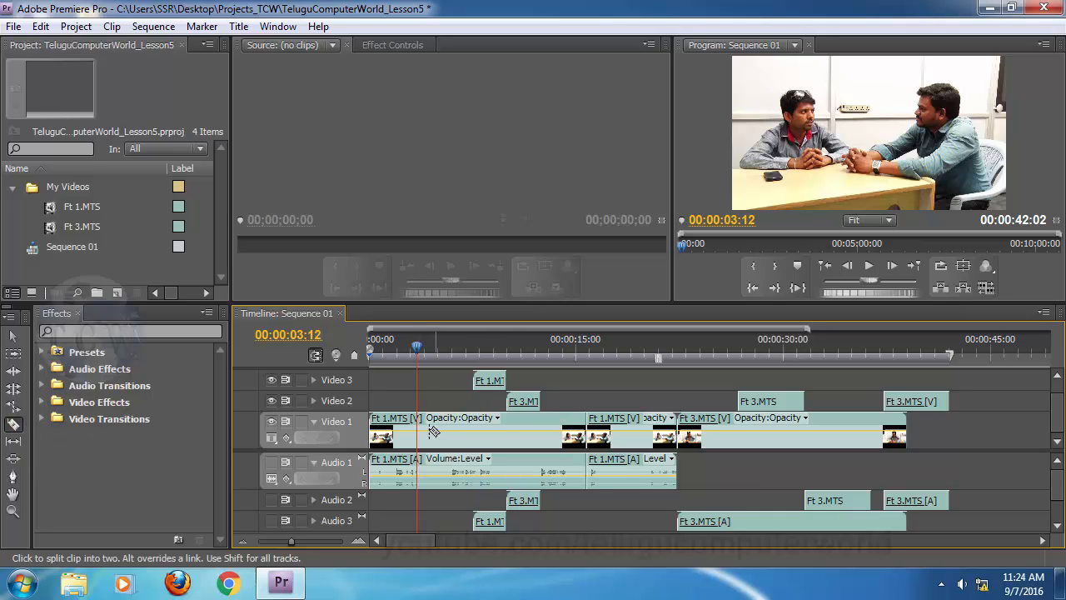
drag(417, 354, 724, 441)
click(725, 425)
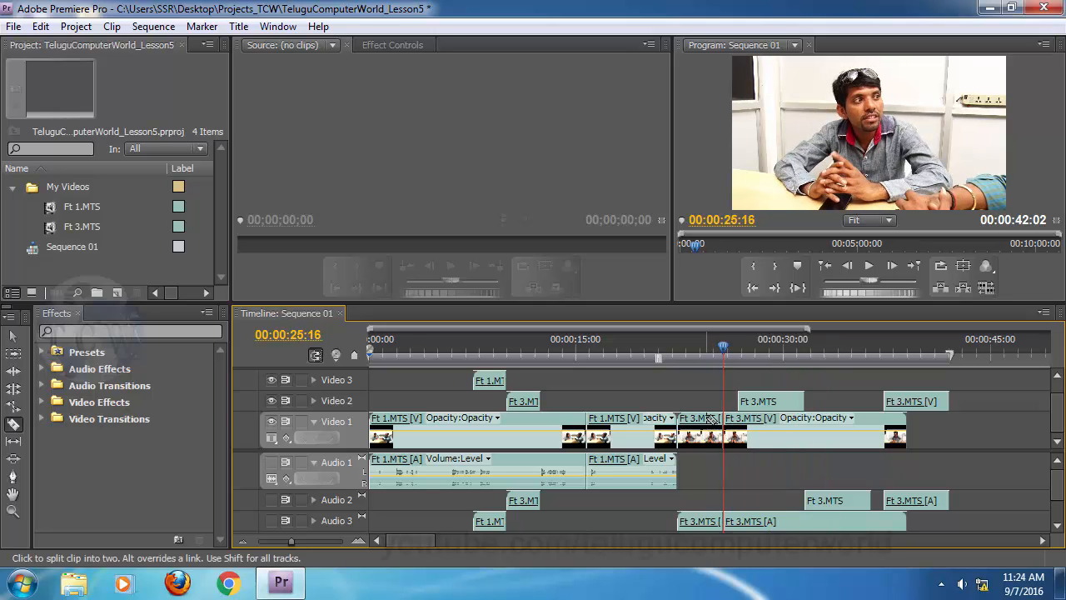
key(v)
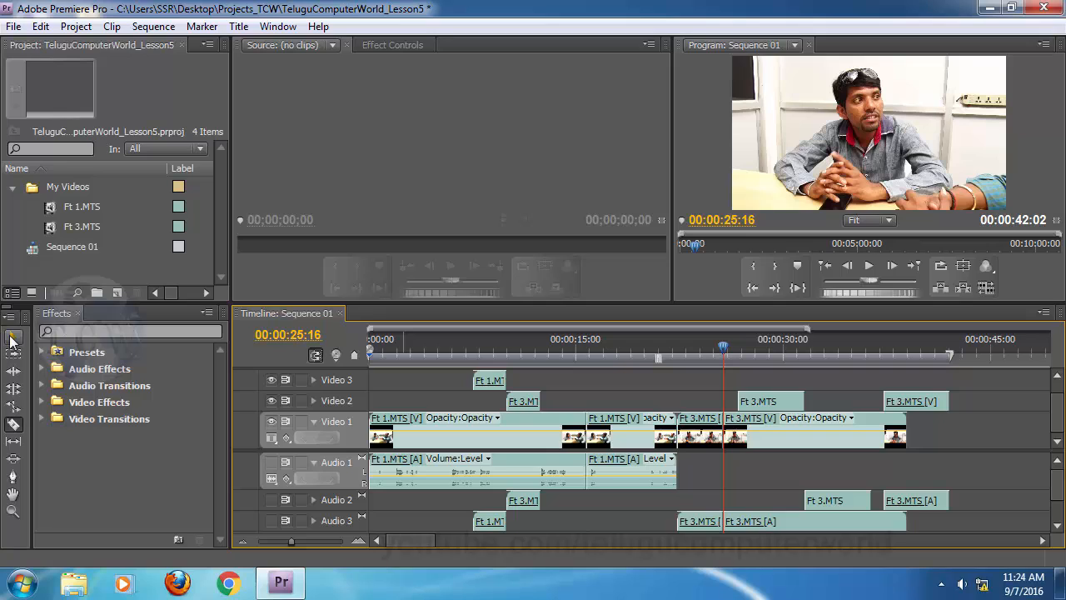
click(702, 420)
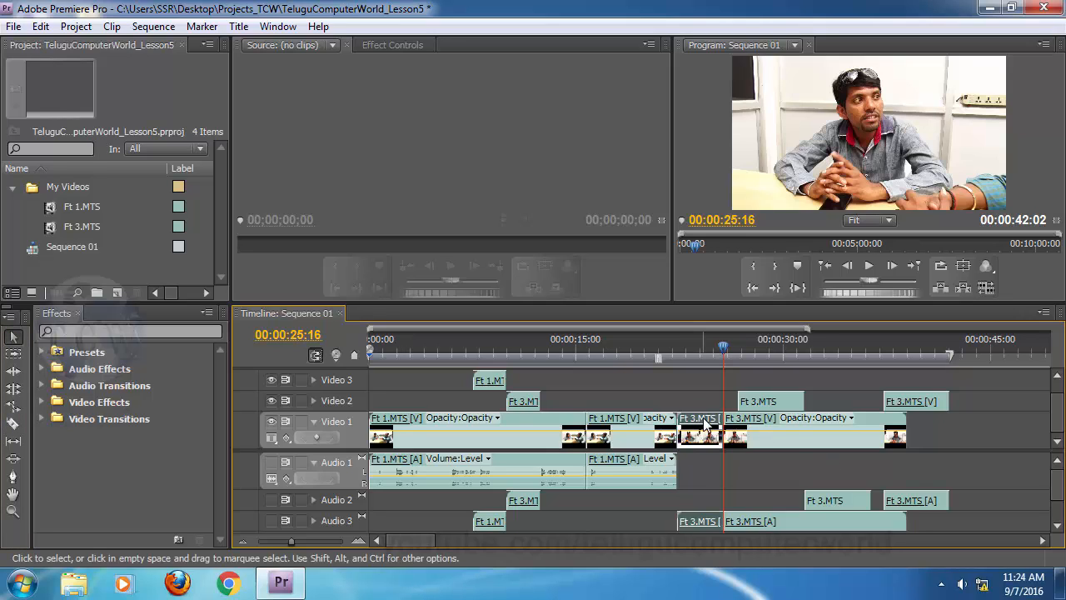
key(Delete)
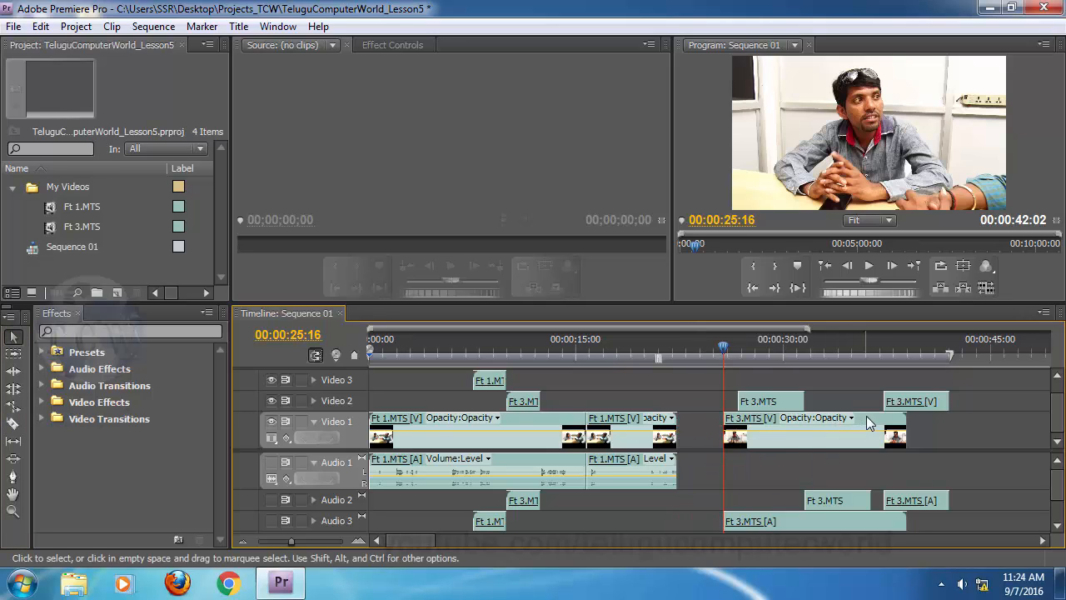
Select all the Ft 3.MTS clips after the gap and move them together to start at the end of the second Video 1 clip.
drag(765, 379, 956, 533)
click(747, 351)
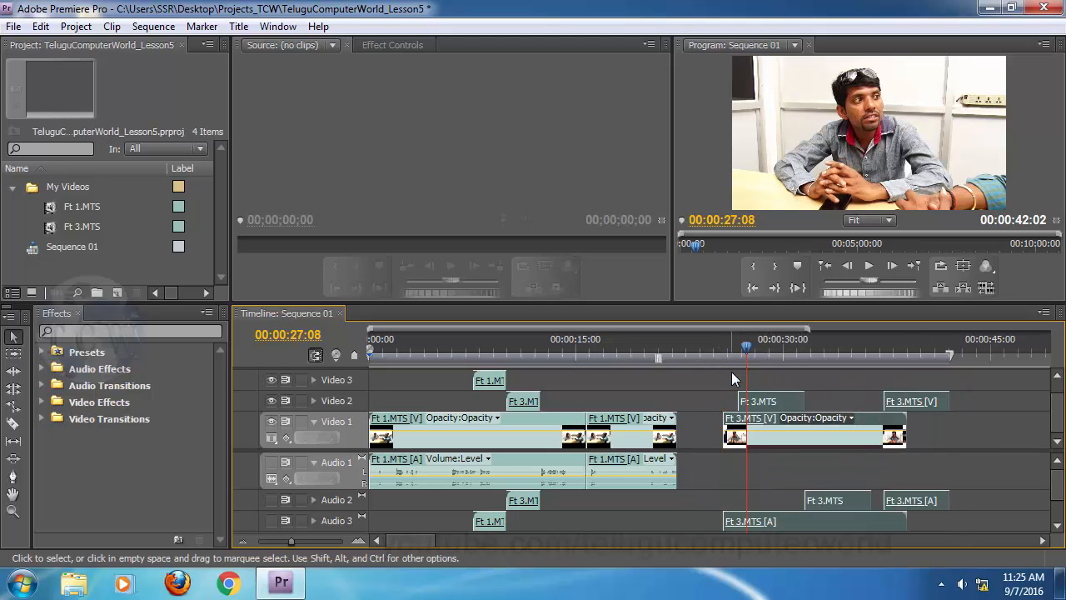
click(730, 372)
drag(740, 350, 814, 425)
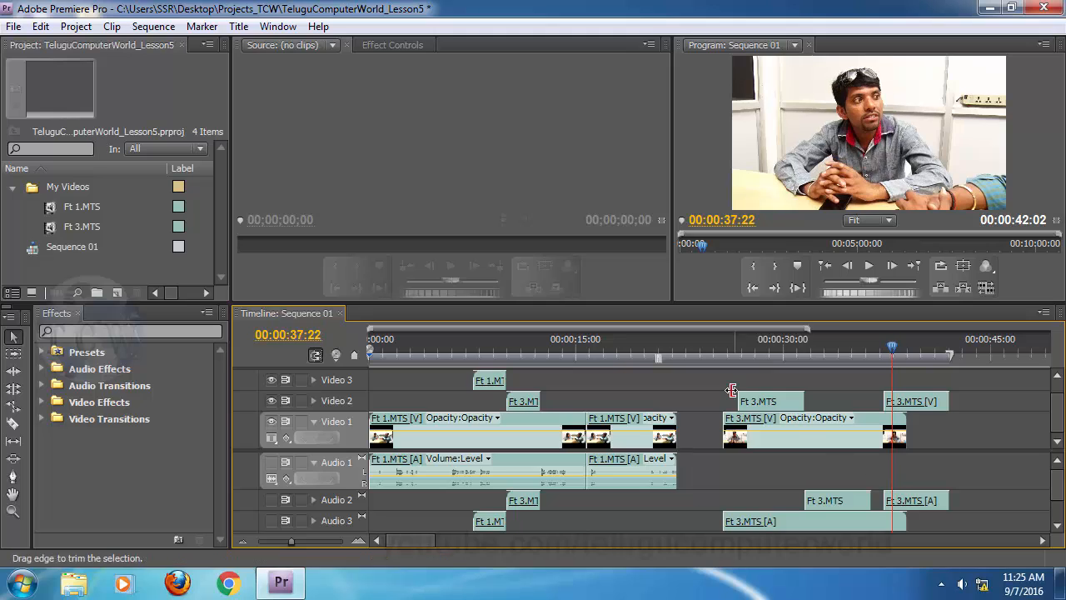
drag(729, 373, 920, 537)
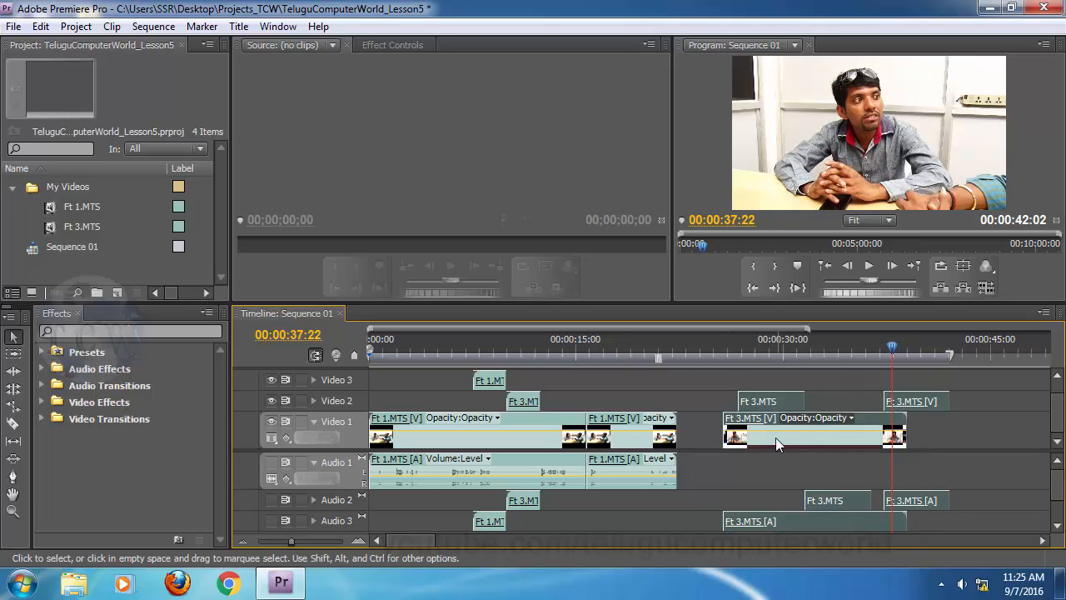
drag(872, 419, 833, 422)
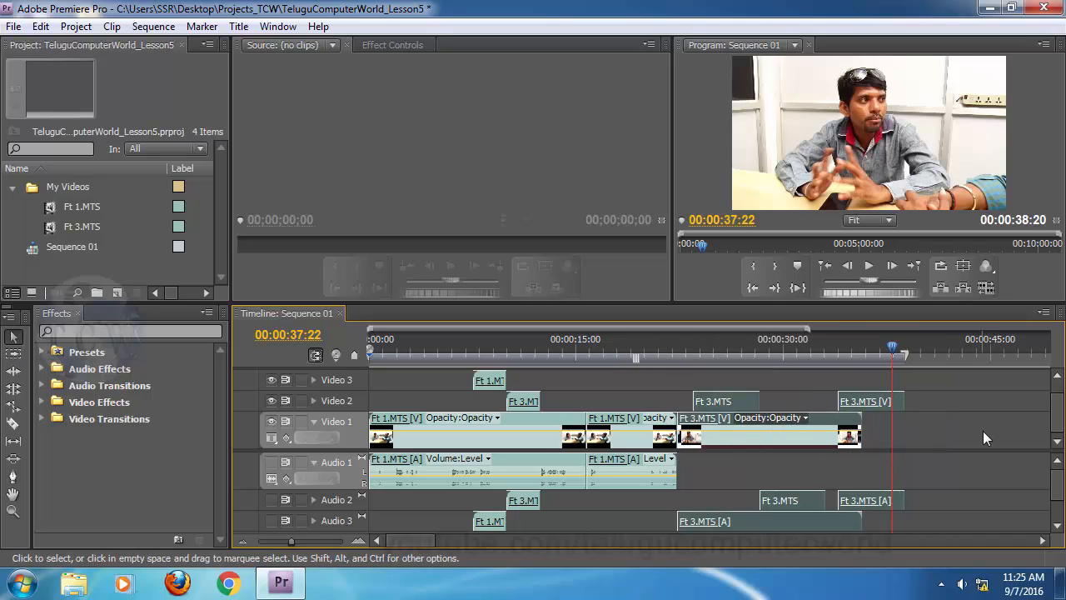
click(901, 420)
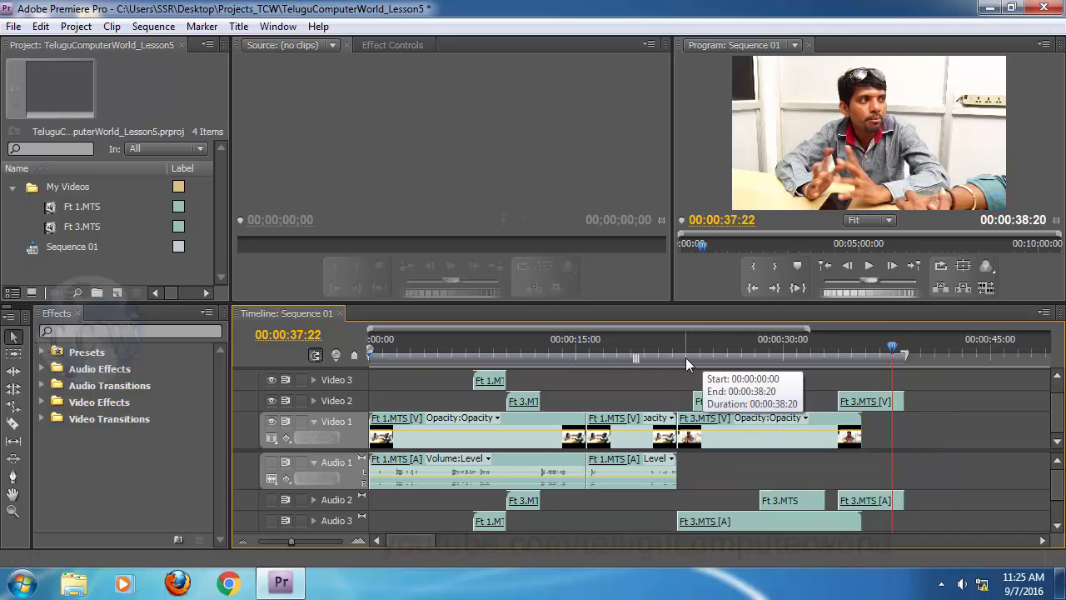
click(15, 425)
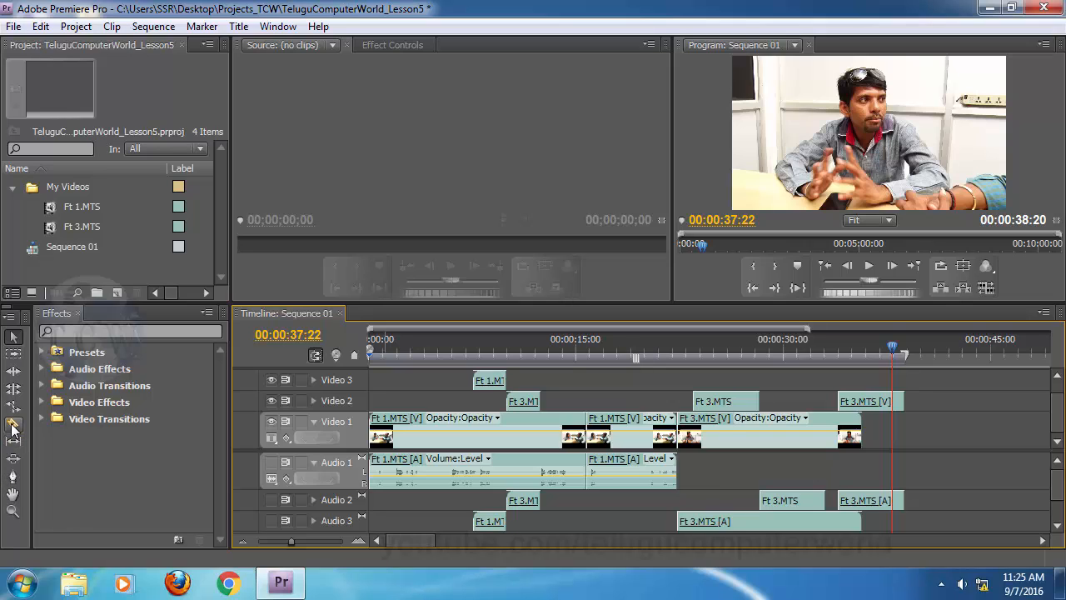
click(13, 425)
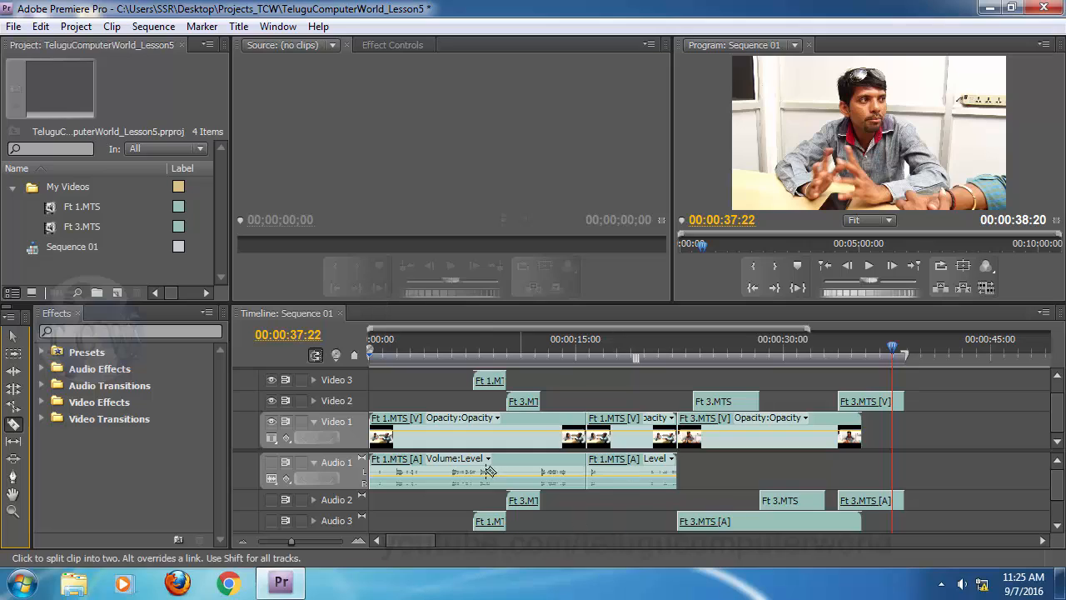
click(13, 338)
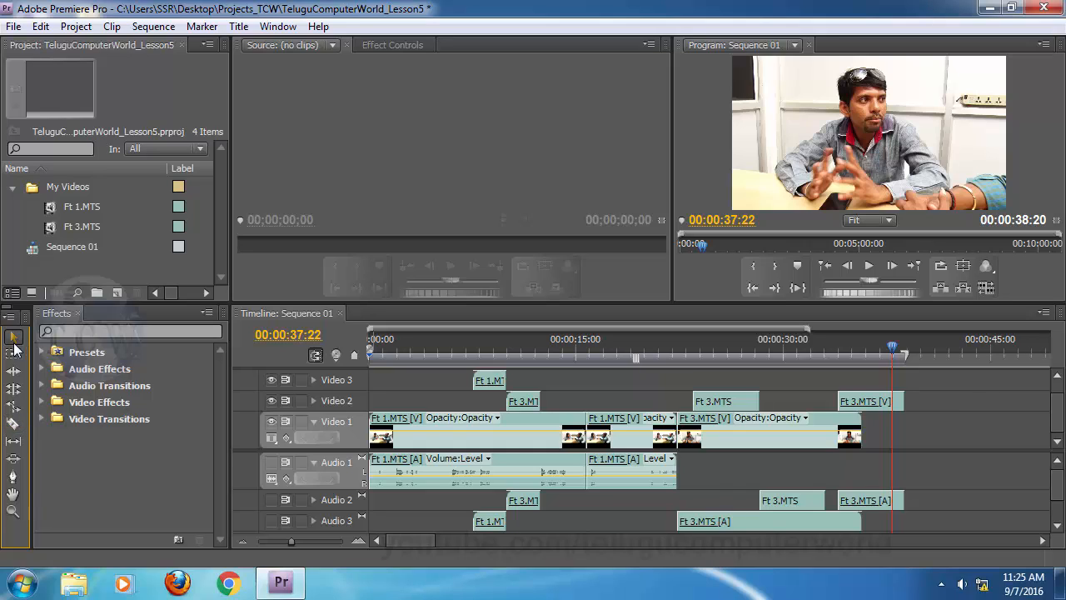
click(13, 371)
click(15, 335)
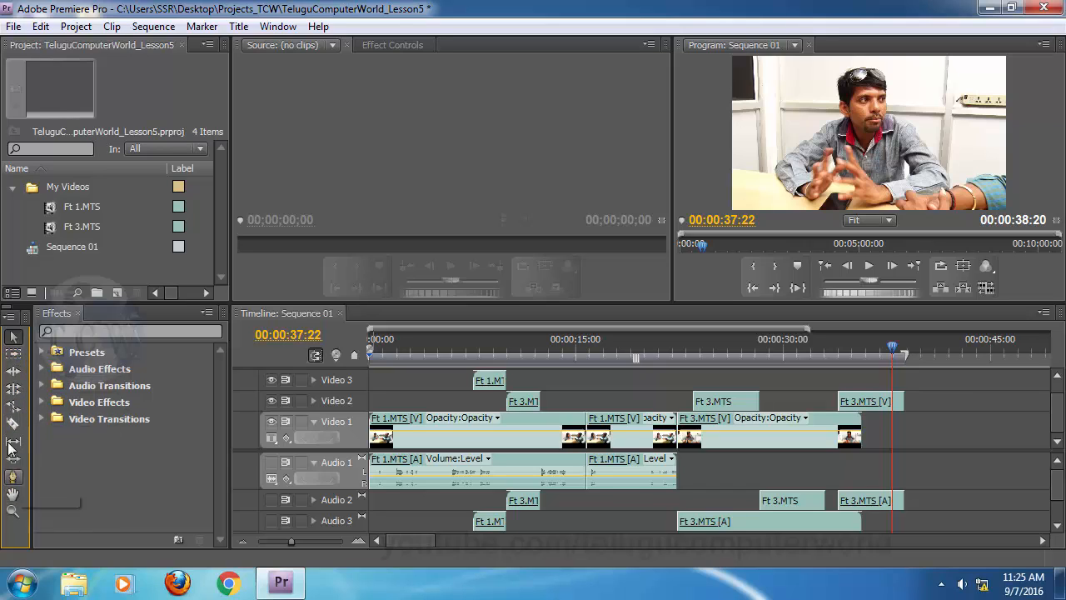
click(13, 337)
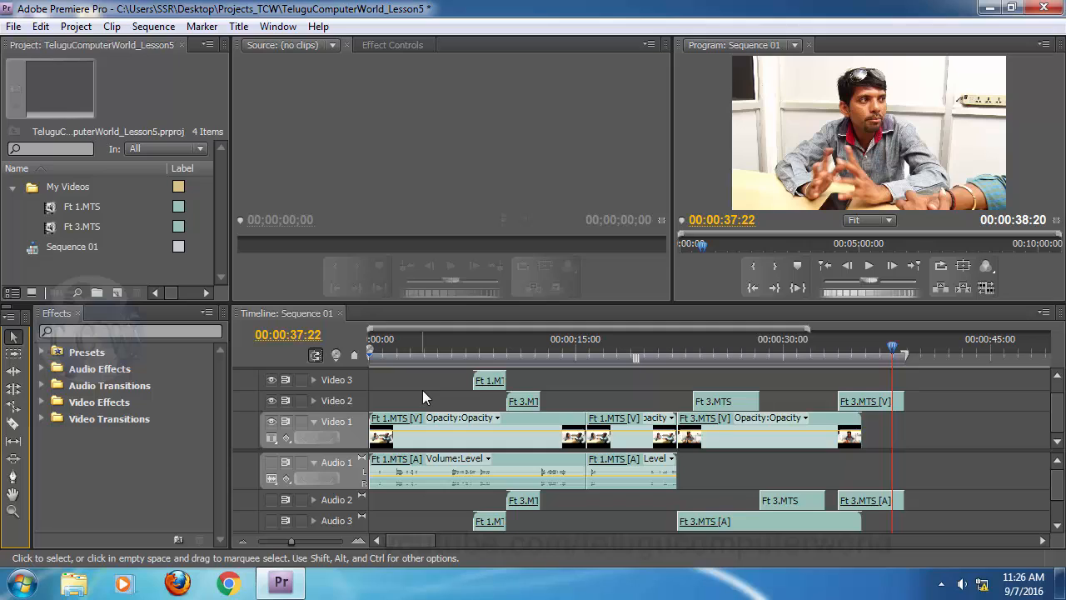
click(15, 427)
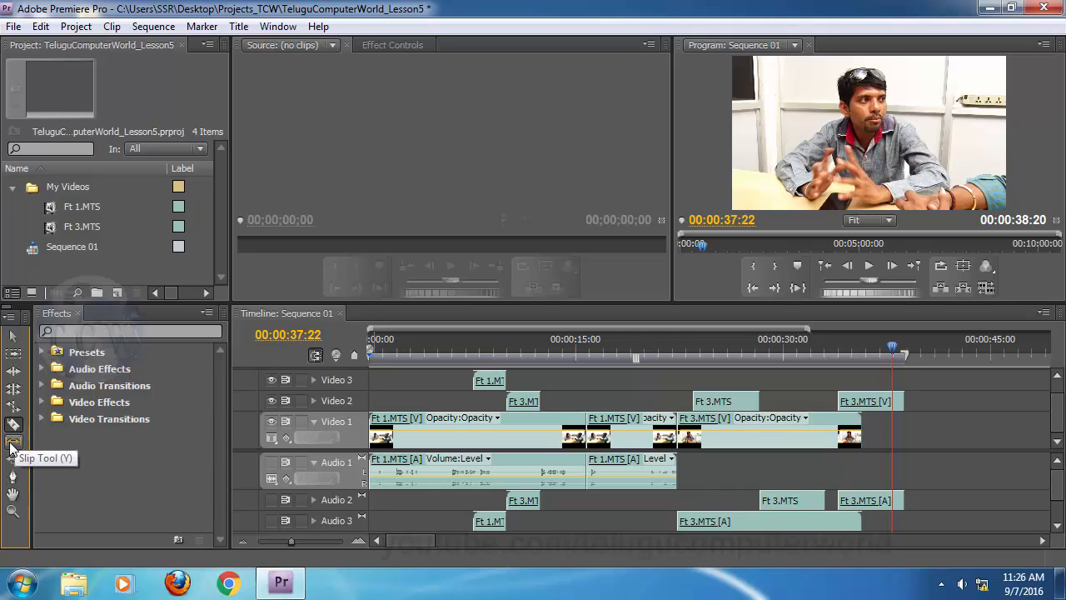
click(14, 447)
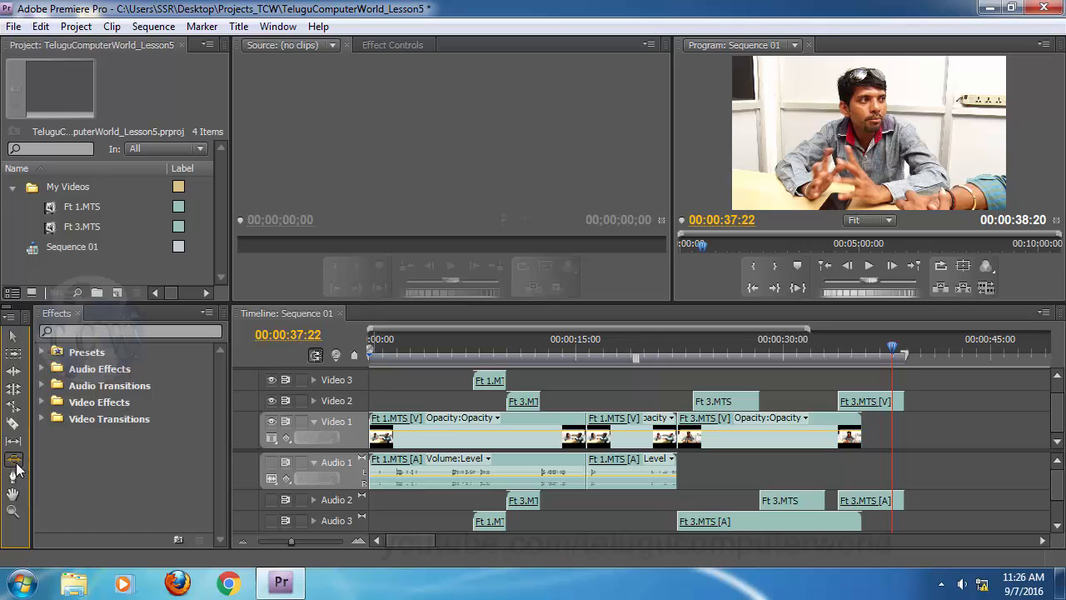
click(14, 459)
click(932, 350)
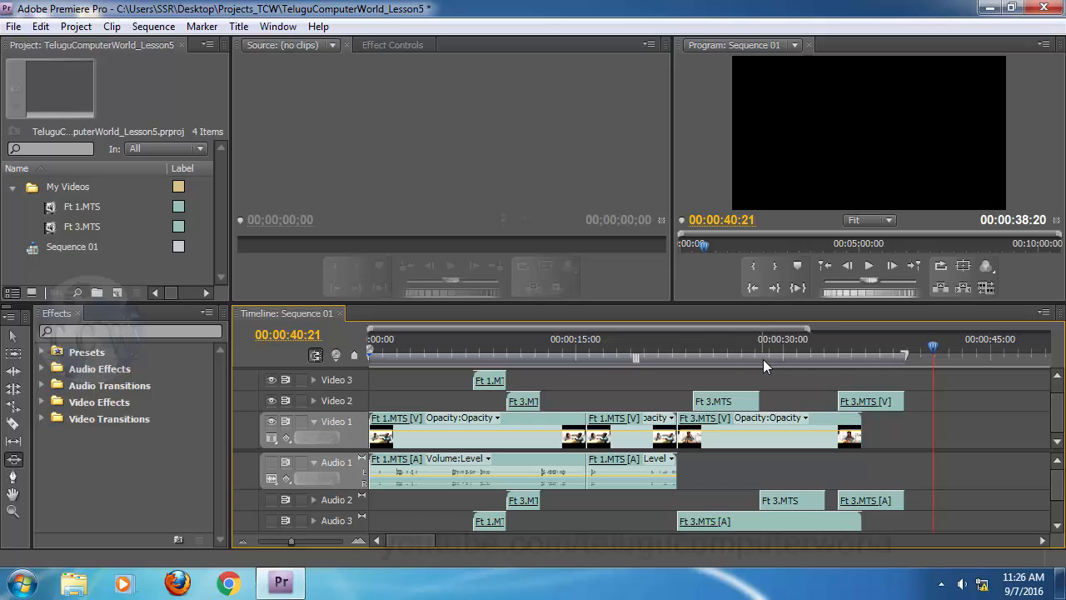
Select the first Video 1 clip with the Pen tool and add an opacity keyframe to it at 00:00:03:14.
click(12, 479)
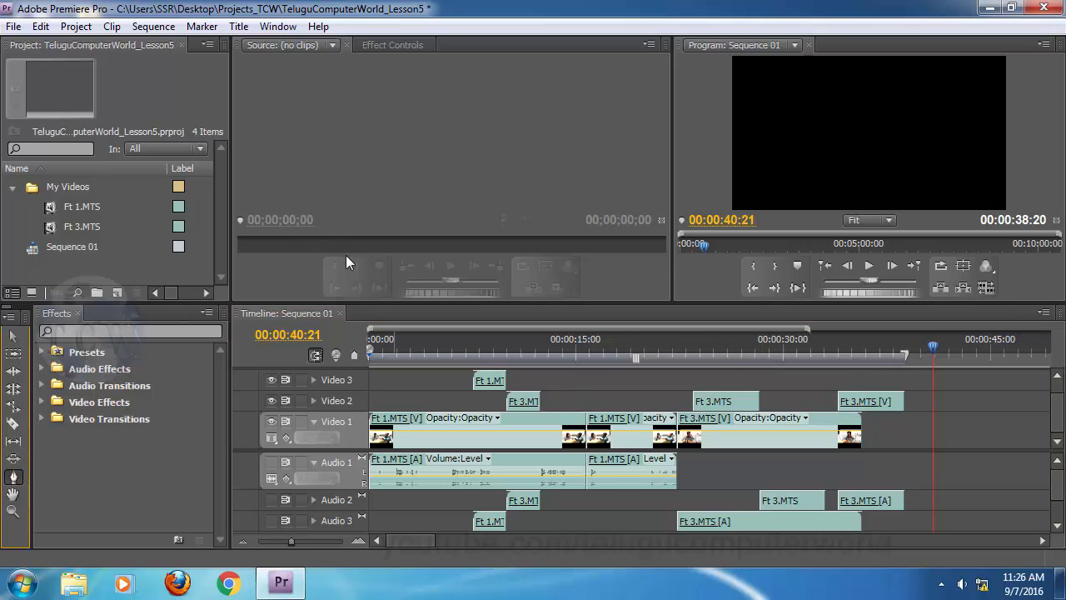
click(419, 348)
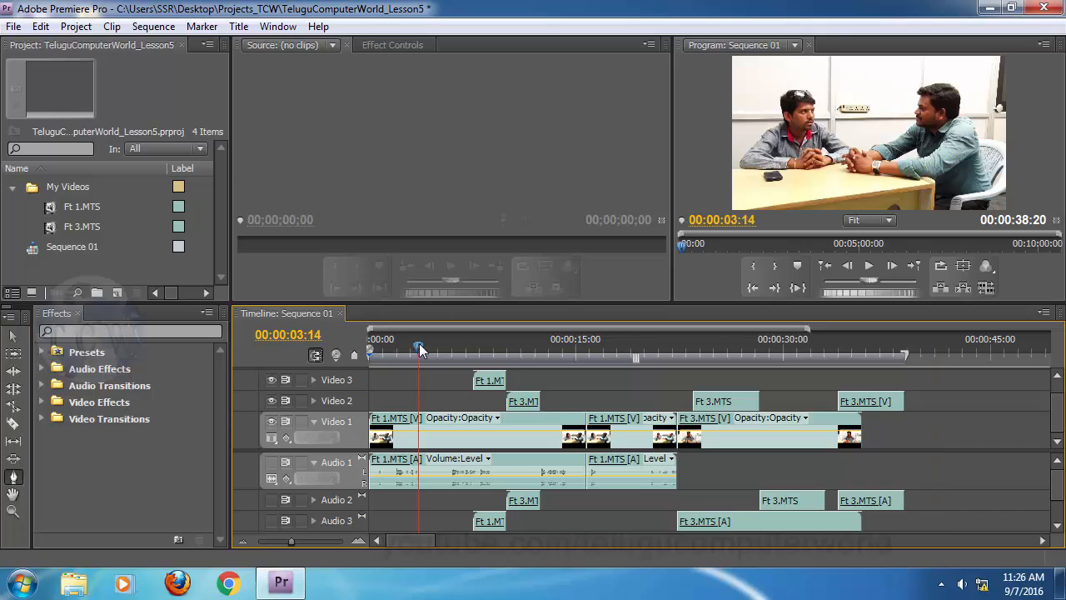
click(396, 432)
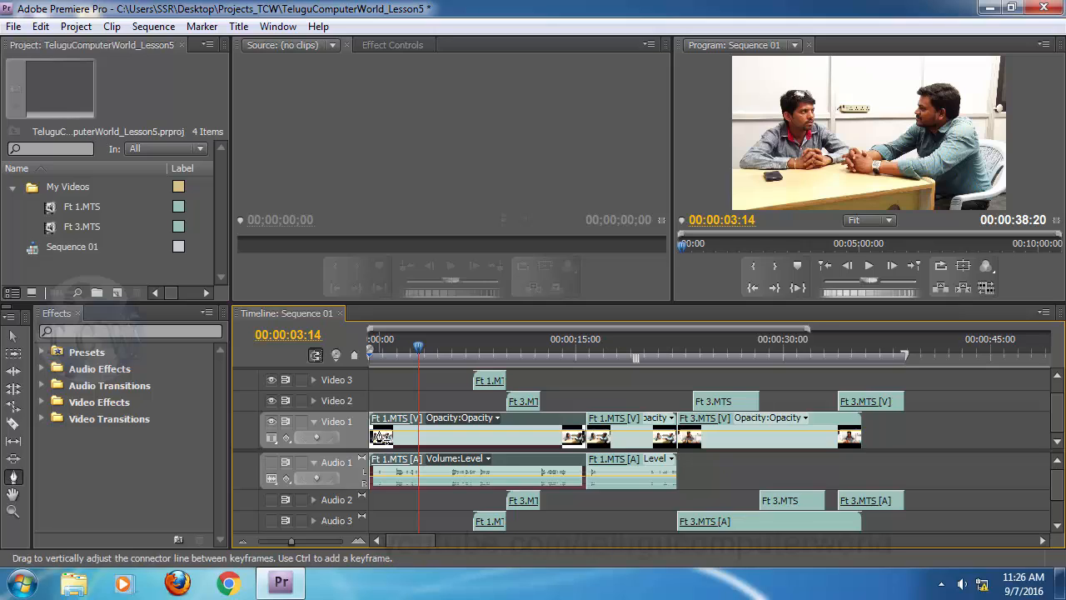
click(14, 336)
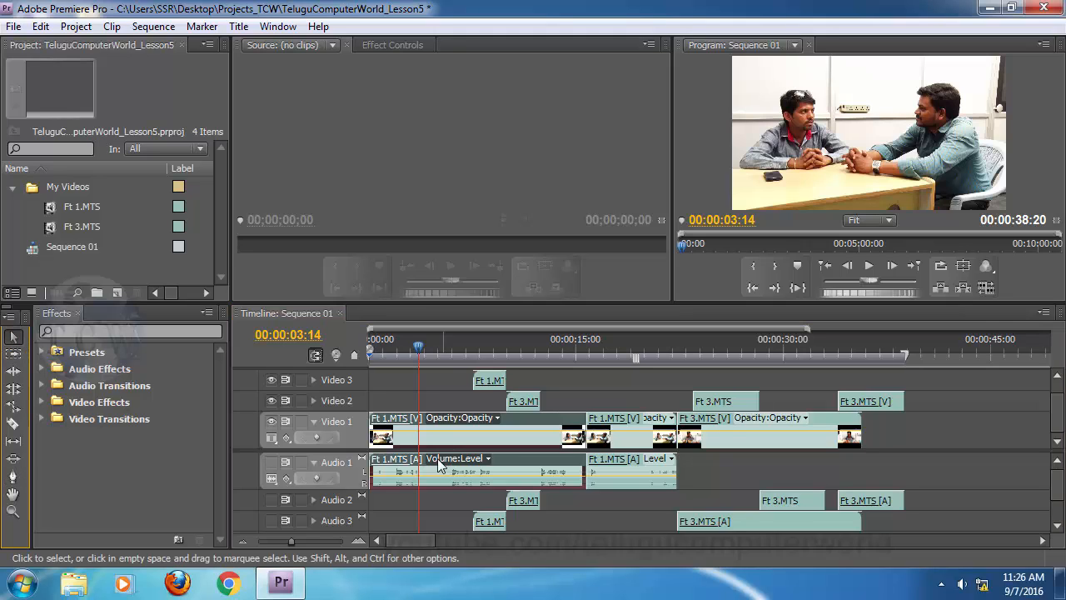
click(386, 432)
click(477, 421)
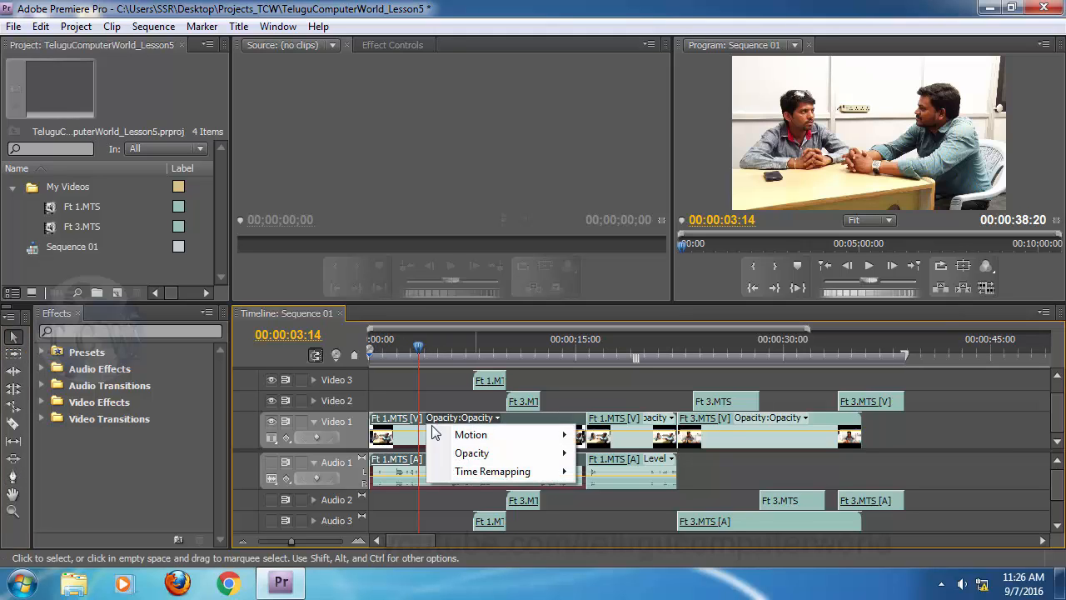
click(404, 423)
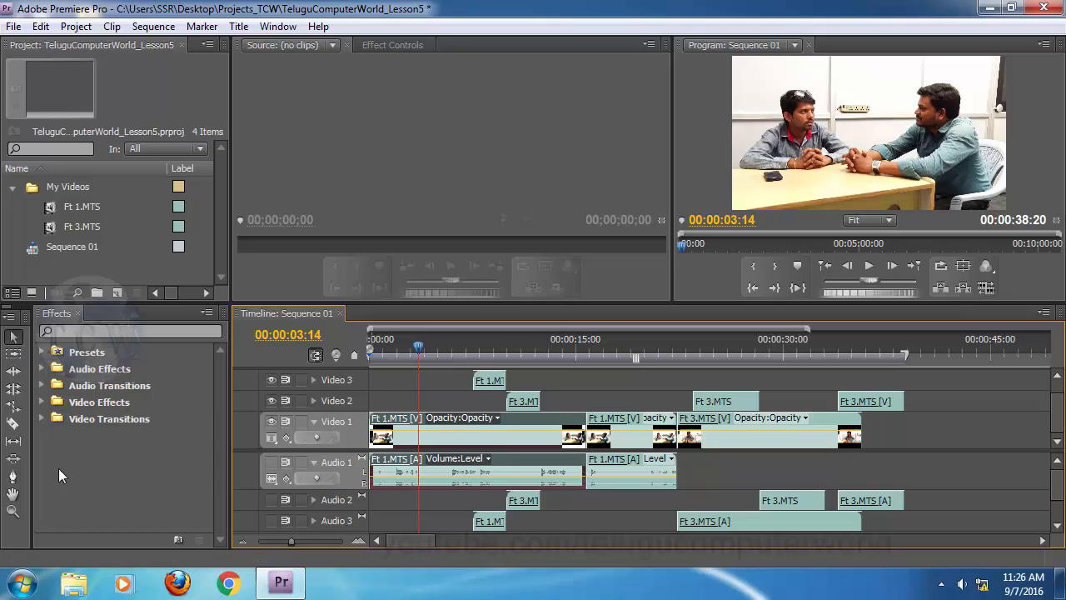
click(13, 478)
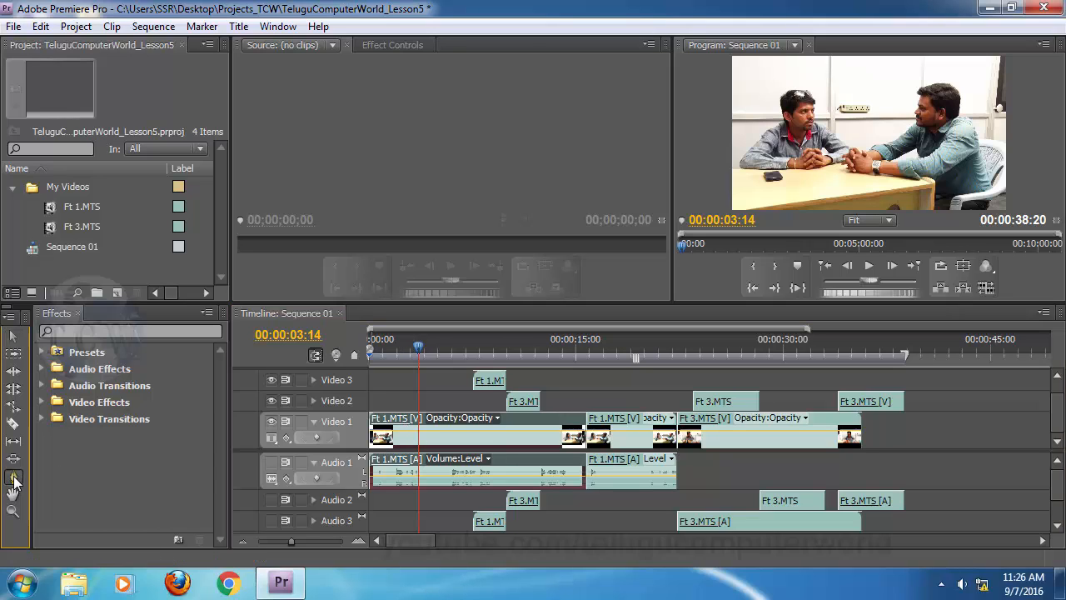
click(409, 432)
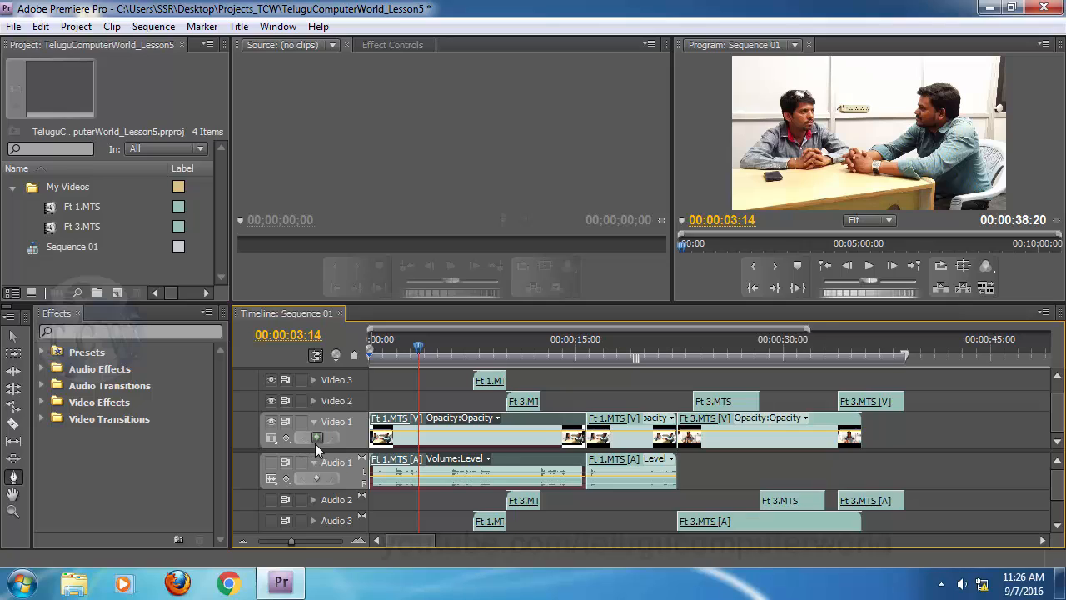
click(315, 438)
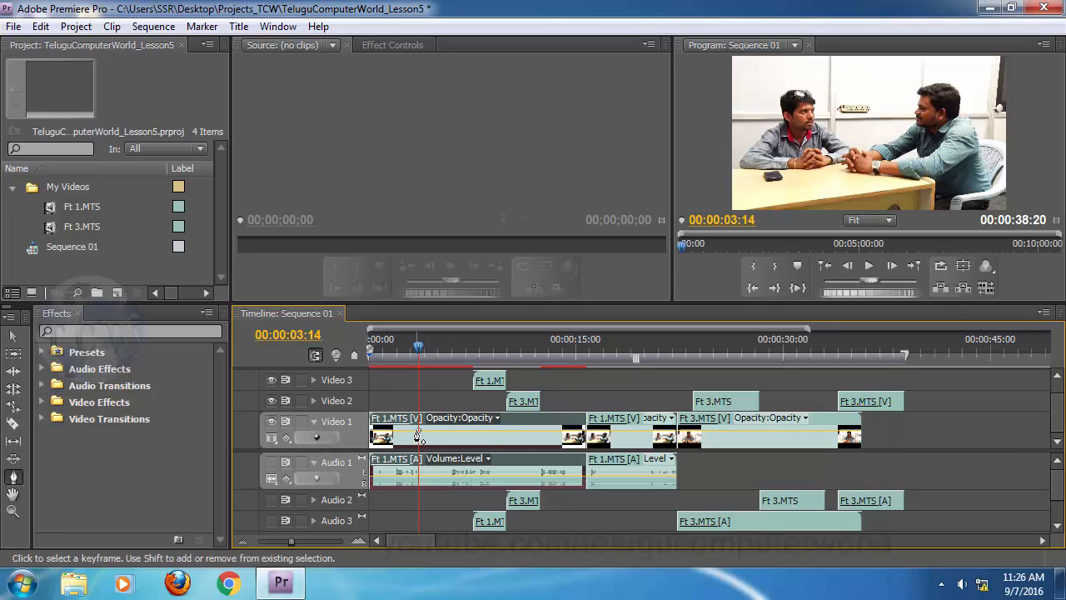
Show the first clip's Opacity property in Effect Controls and add an opacity keyframe at 00:00:06:21.
click(447, 345)
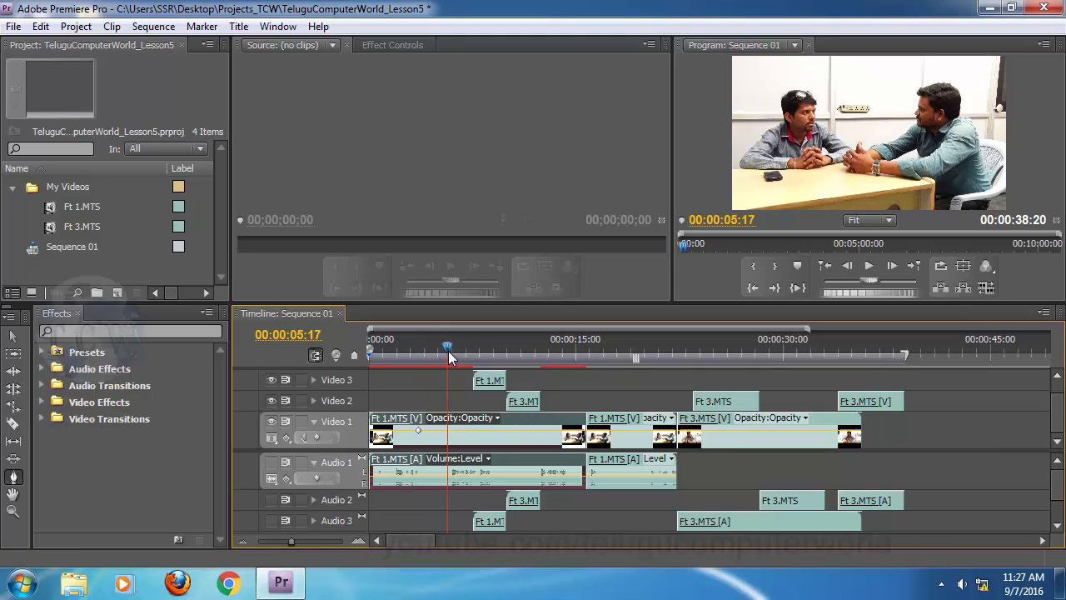
click(386, 42)
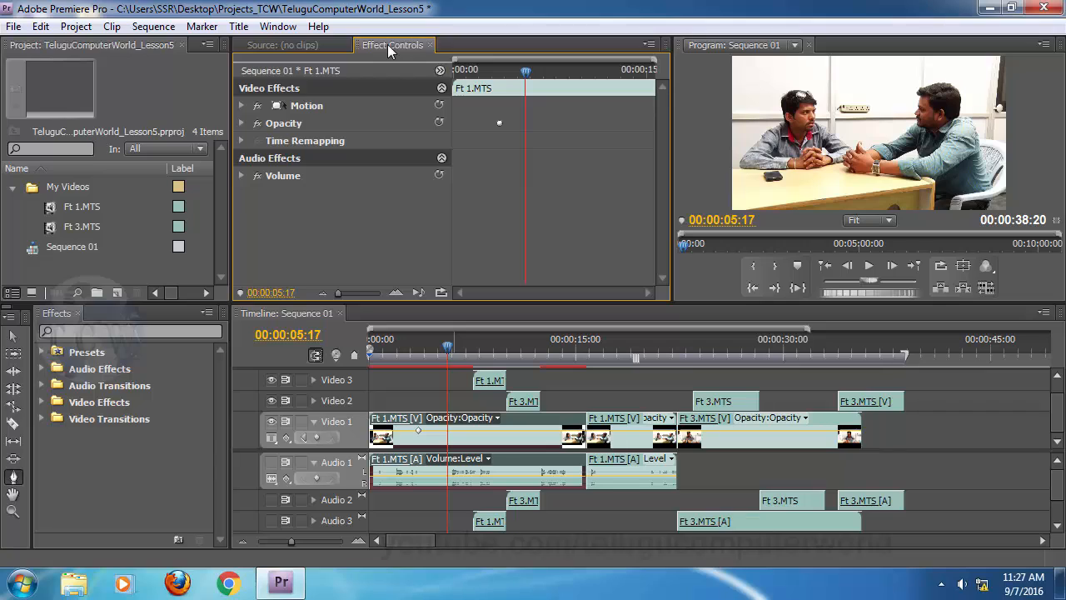
click(241, 124)
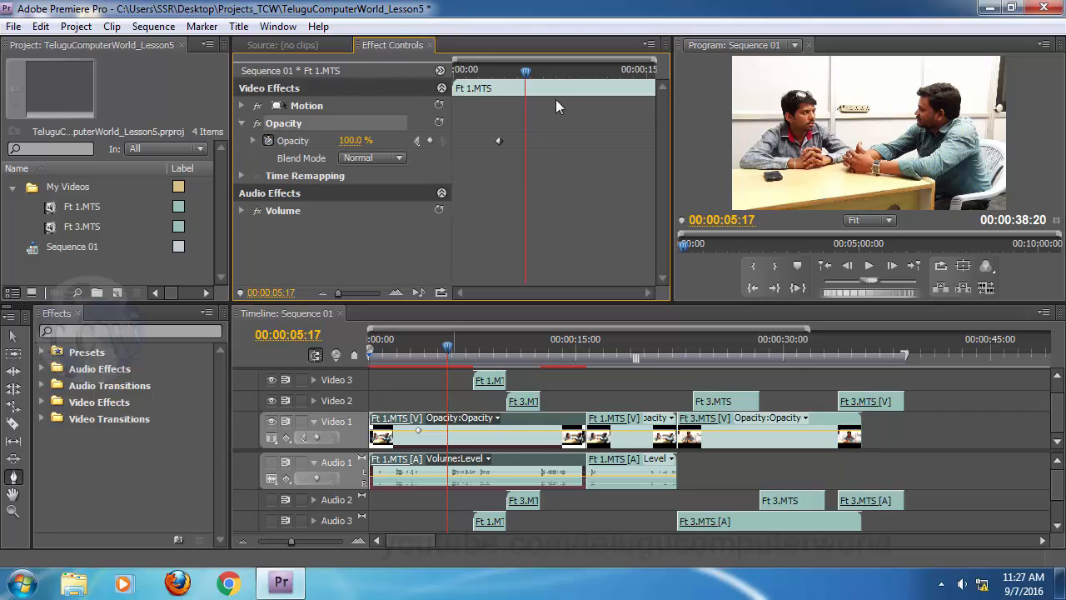
click(541, 75)
click(426, 141)
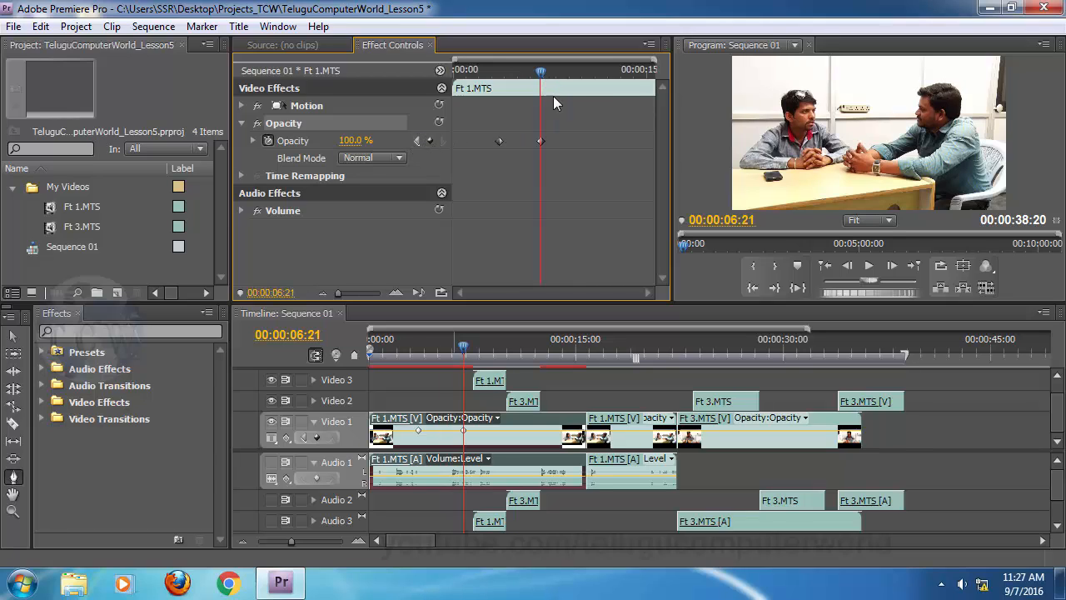
Add two more opacity keyframes to the first Video 1 clip, at 00:00:10:20 and 00:00:14:02.
click(592, 72)
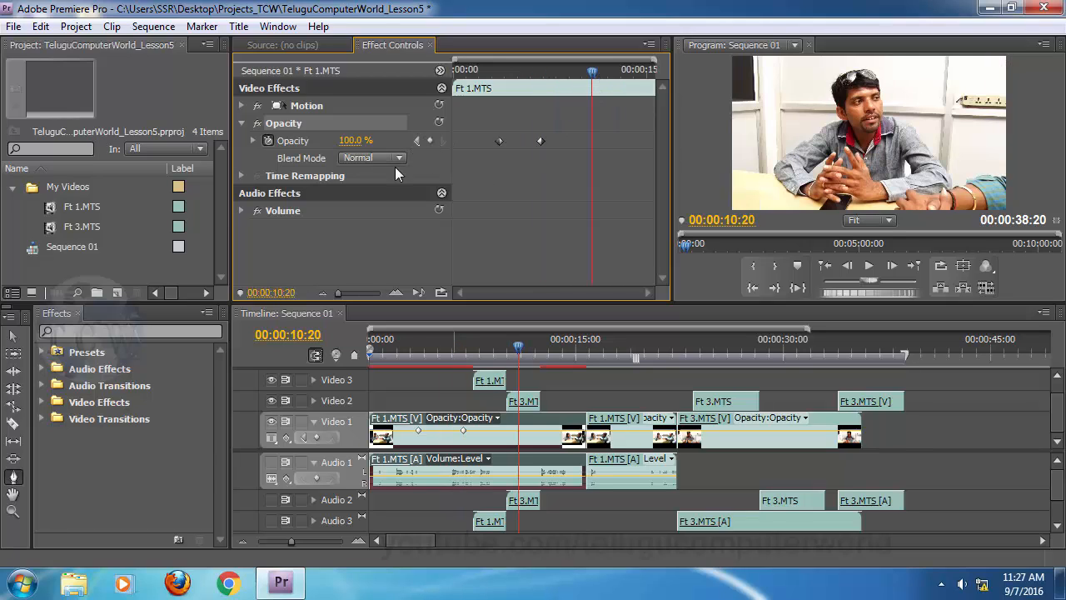
click(430, 140)
click(633, 70)
click(635, 70)
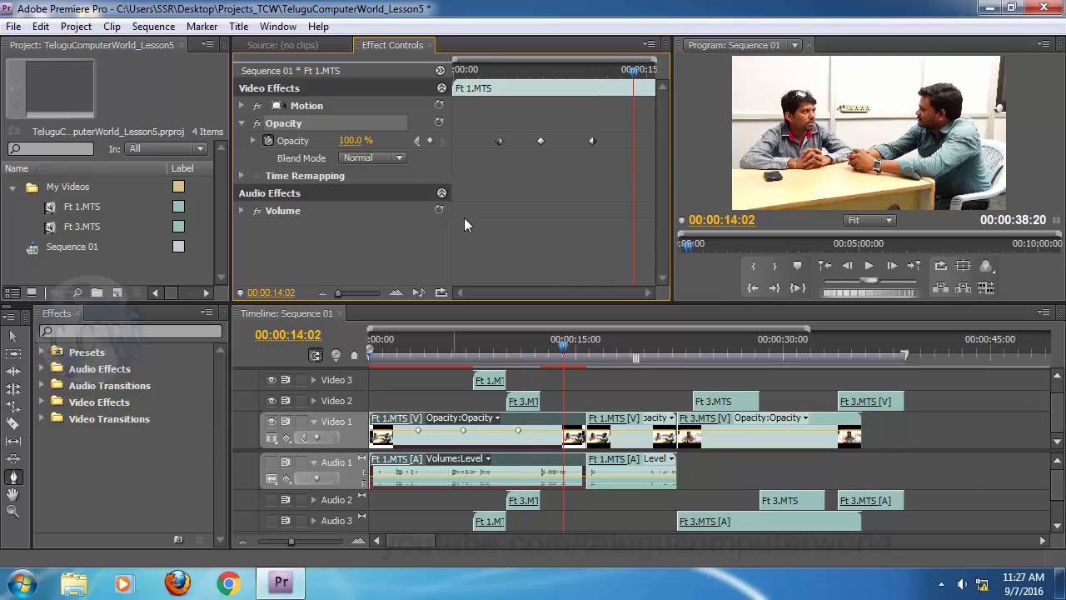
click(430, 141)
Zoom in on the Sequence 01 timeline and pan back and forth along the clips with the Hand tool.
click(13, 476)
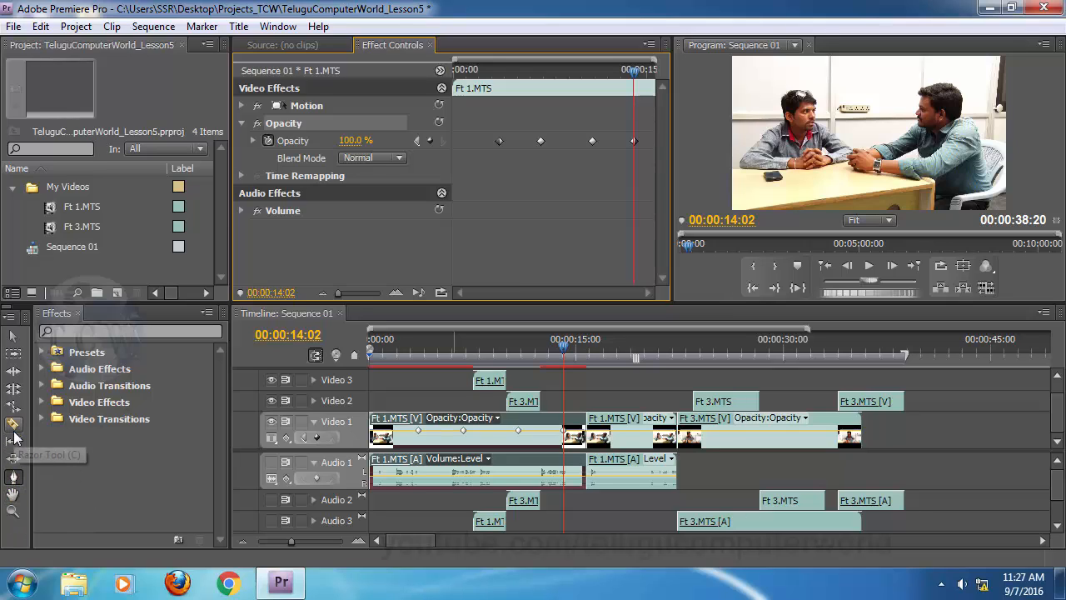
click(13, 496)
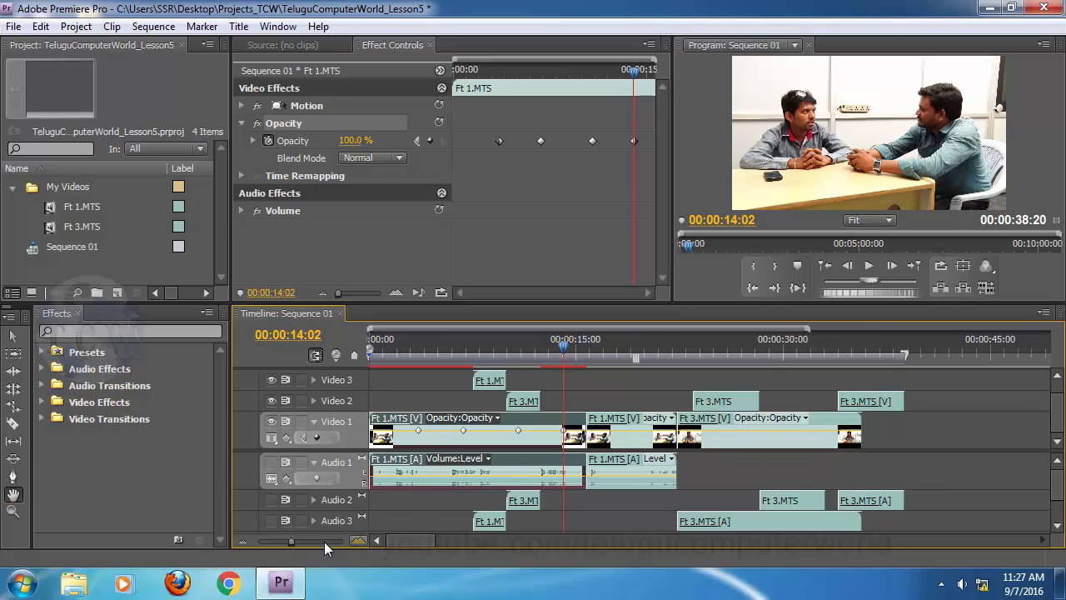
drag(291, 542, 307, 542)
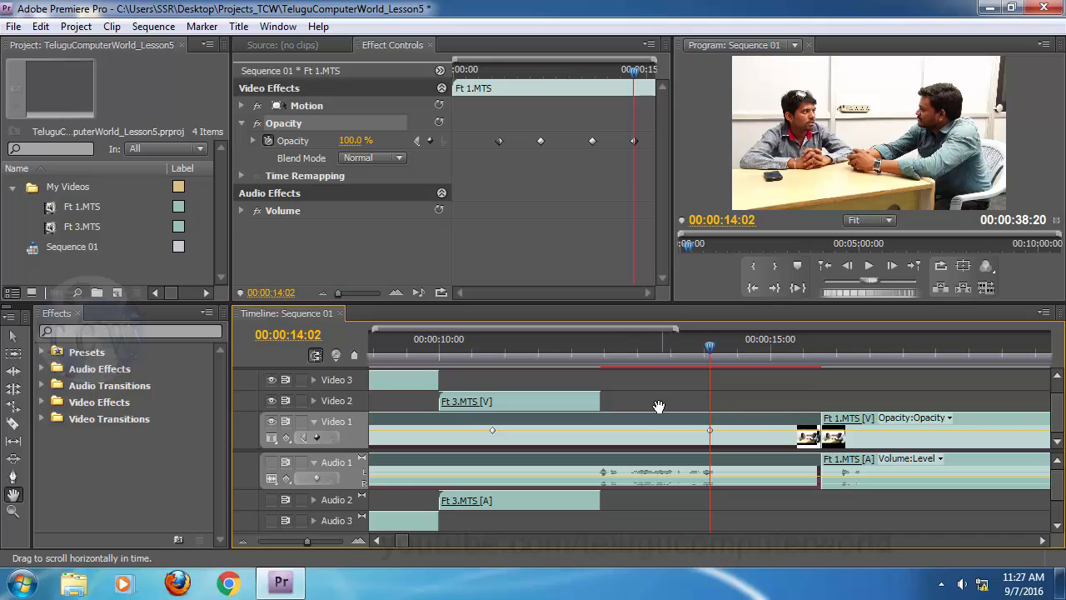
drag(636, 403, 971, 400)
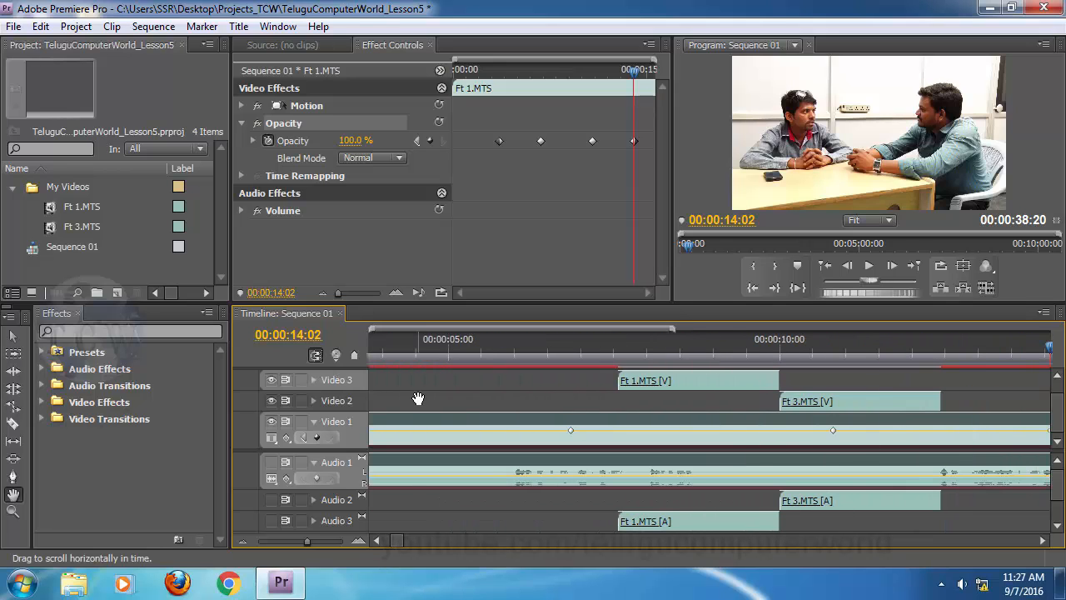
drag(416, 400, 800, 402)
drag(724, 406, 458, 398)
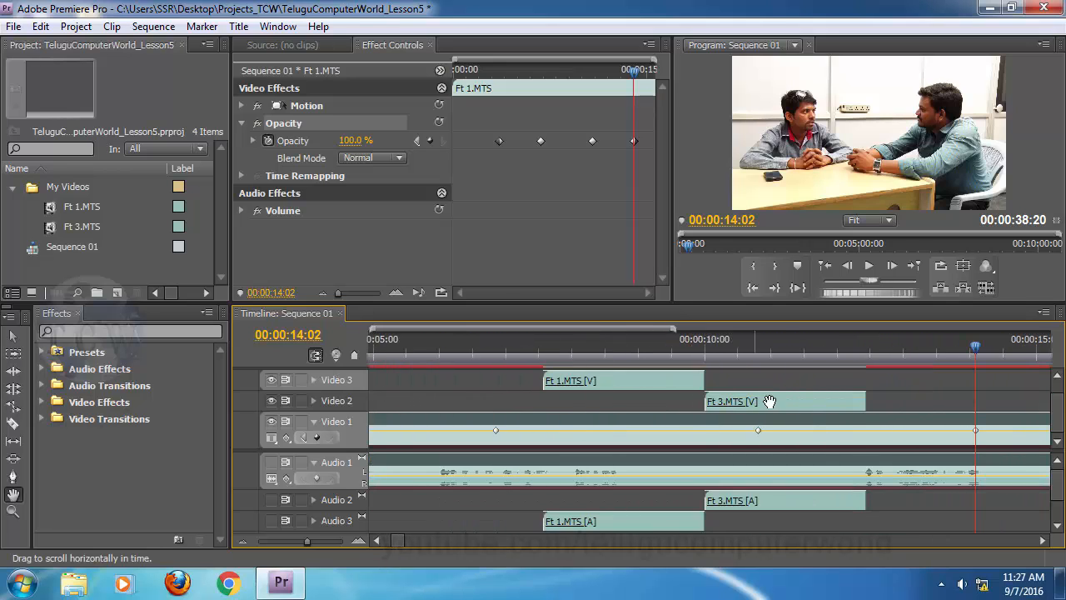
drag(769, 402, 433, 401)
mouse_move(770, 403)
mouse_down()
mouse_move(589, 404)
mouse_move(838, 392)
mouse_up()
drag(535, 403, 972, 399)
drag(592, 406, 892, 409)
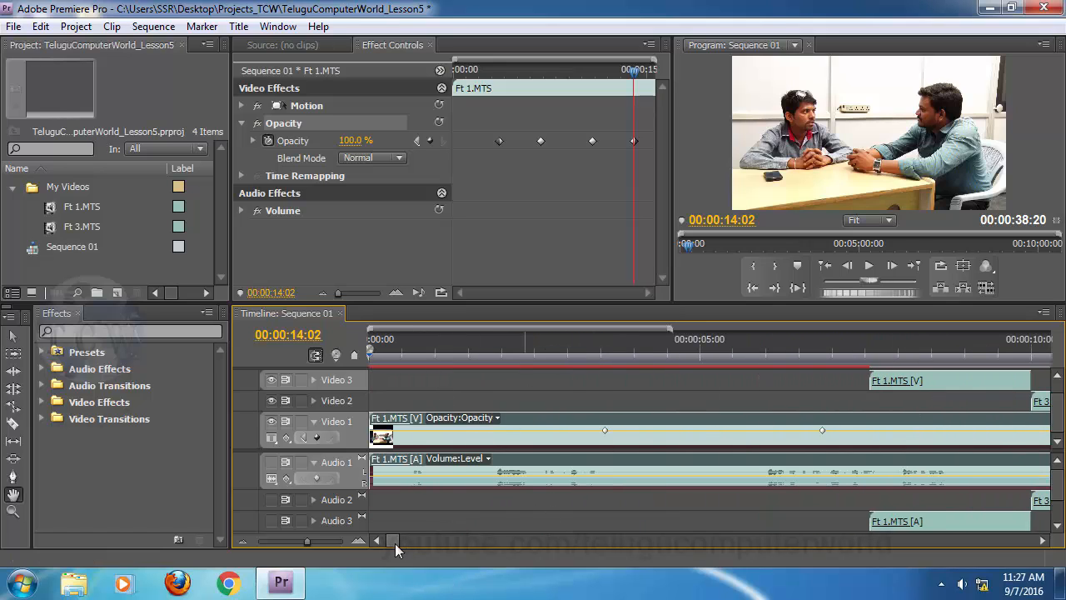
mouse_move(392, 542)
mouse_down()
mouse_move(446, 542)
mouse_move(383, 544)
mouse_up()
scroll(761, 413, down, 5)
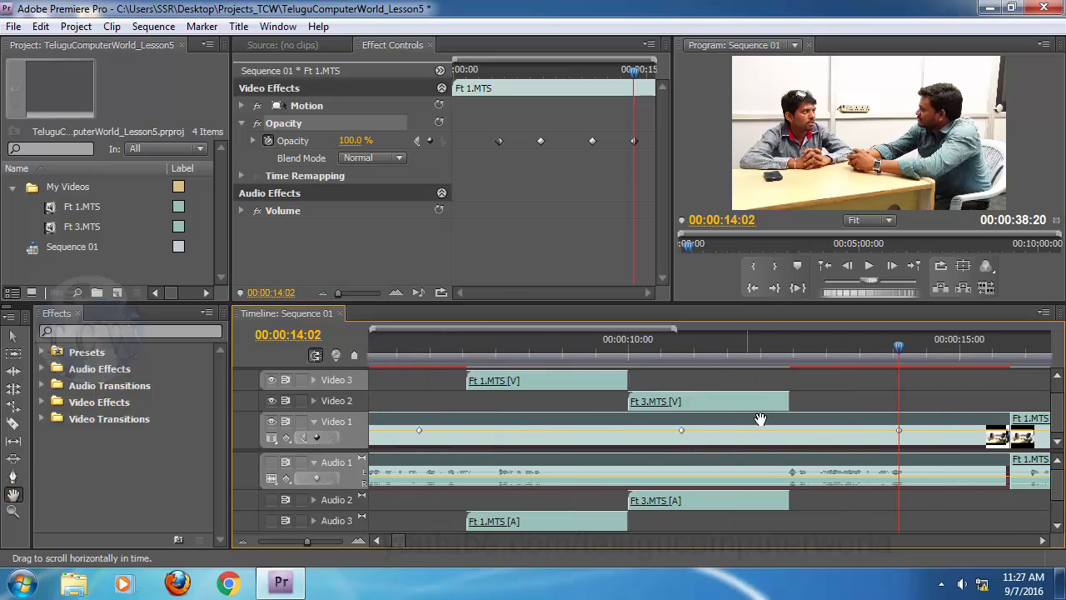
Zoom out to see the clips of Sequence 01, and magnify the area around 00:00:10:00 with the Zoom tool.
scroll(653, 414, up, 5)
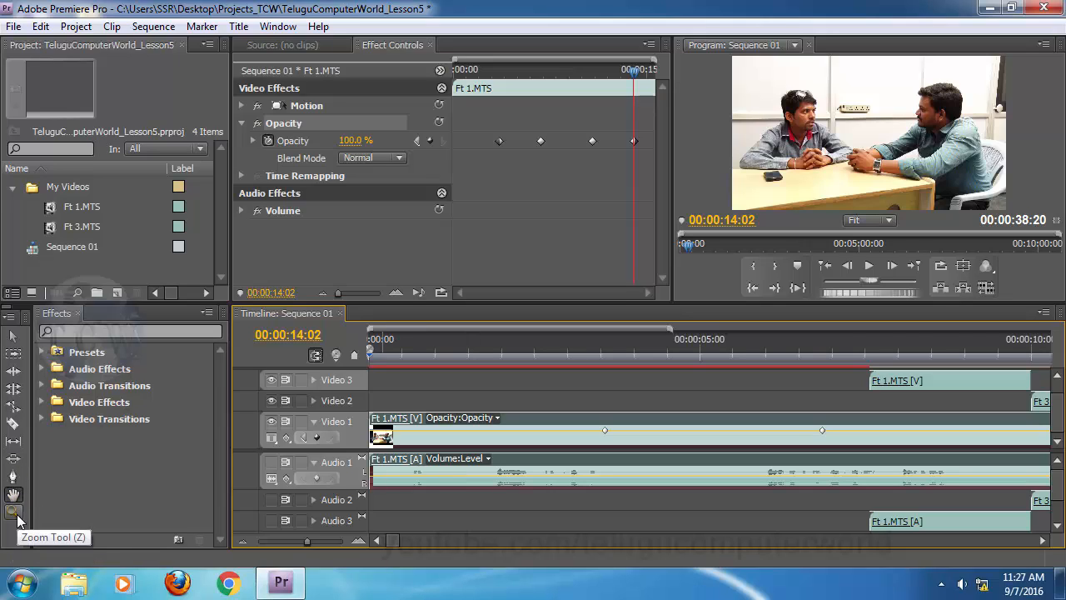
drag(307, 542, 273, 542)
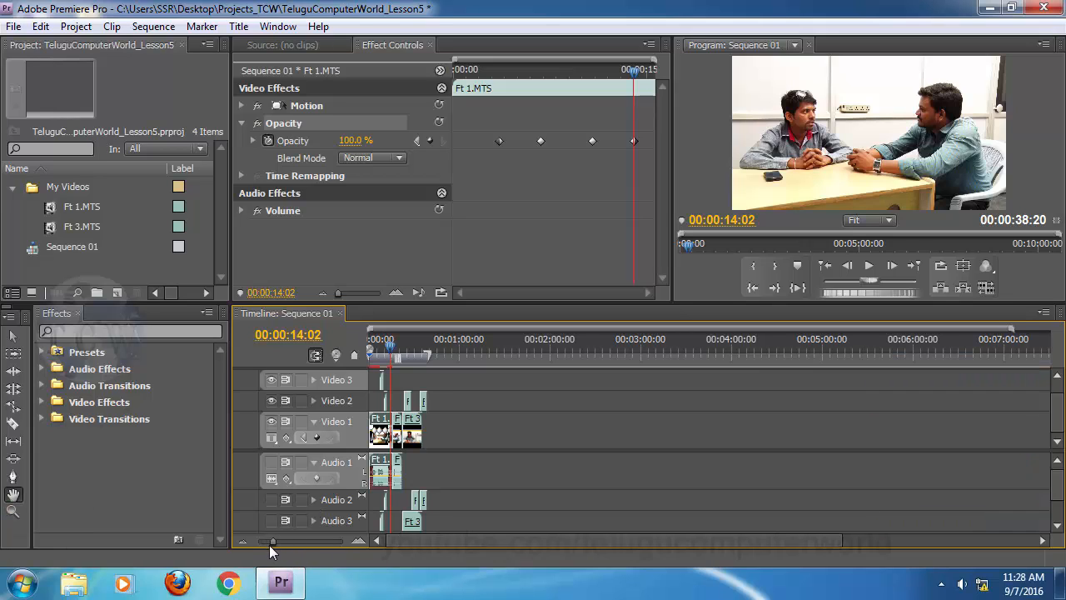
drag(269, 544, 286, 541)
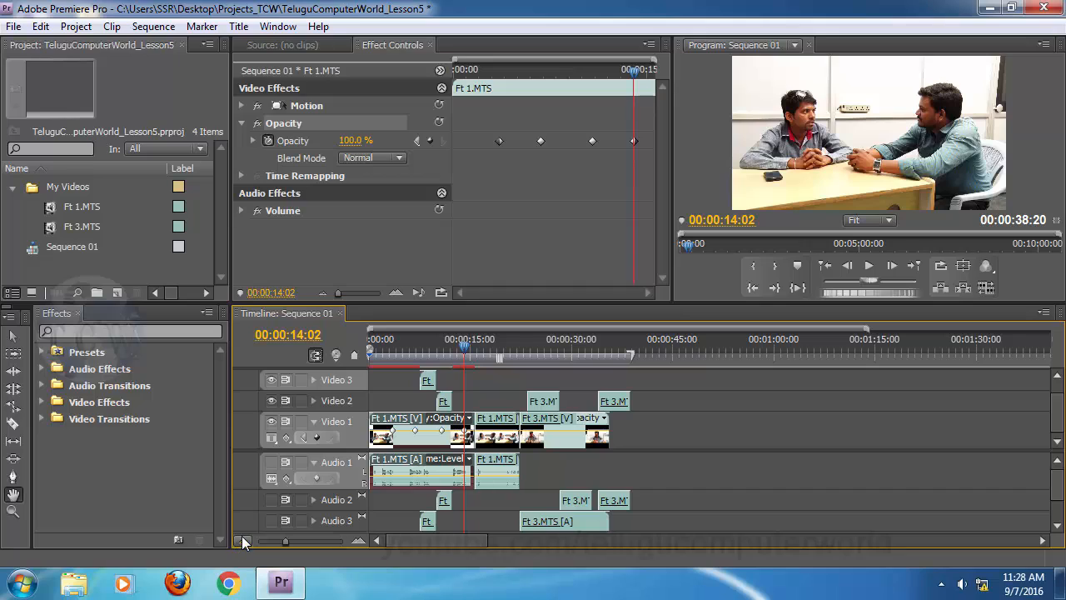
click(13, 514)
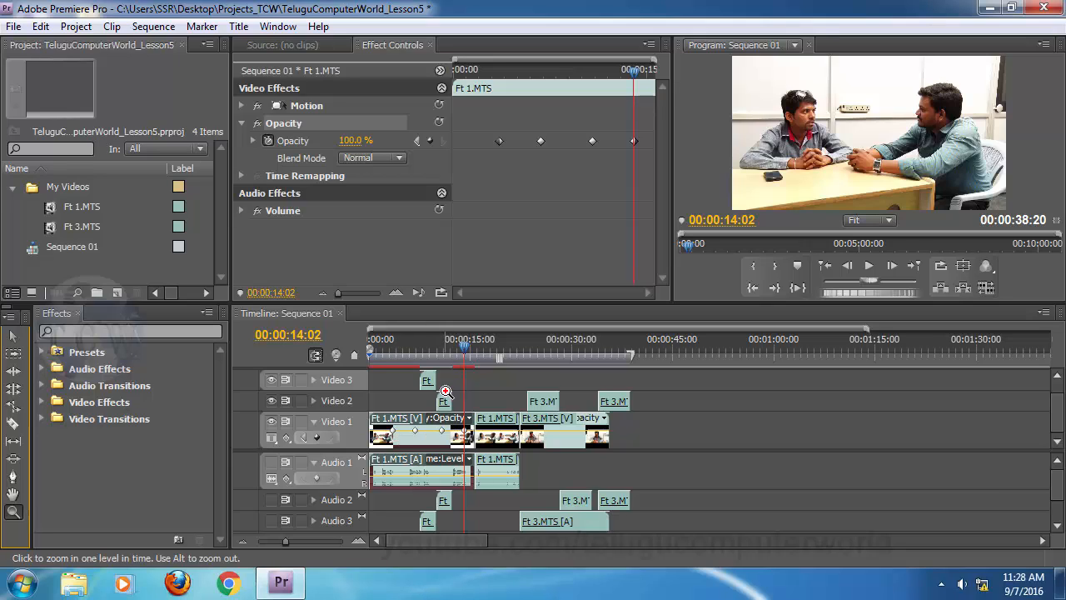
drag(455, 390, 430, 422)
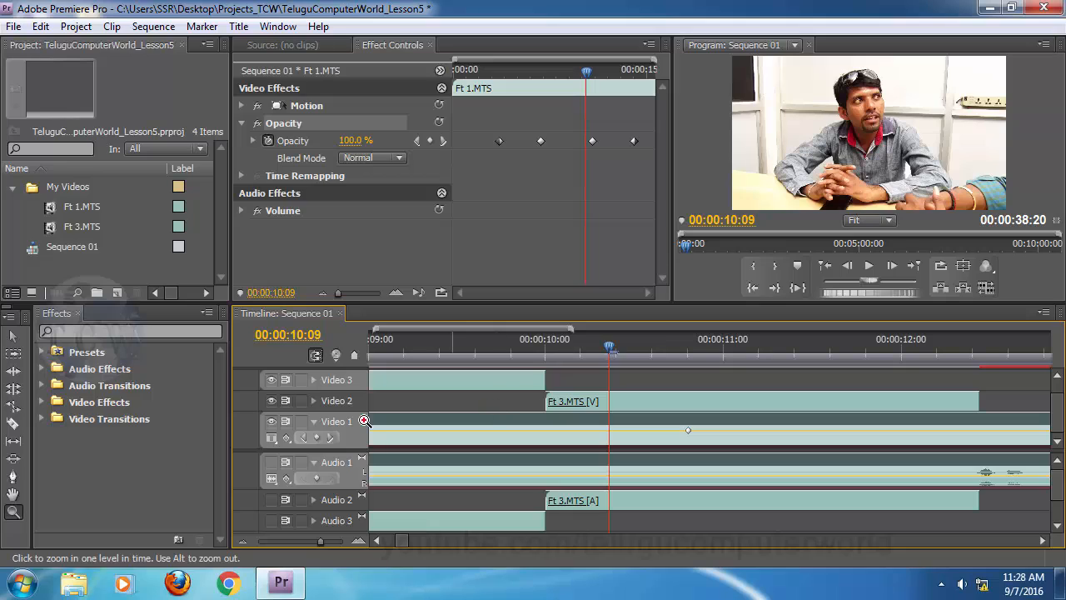
With the Selection tool active, expand the Video 2 track and set its clip display style to Show Frames.
click(13, 335)
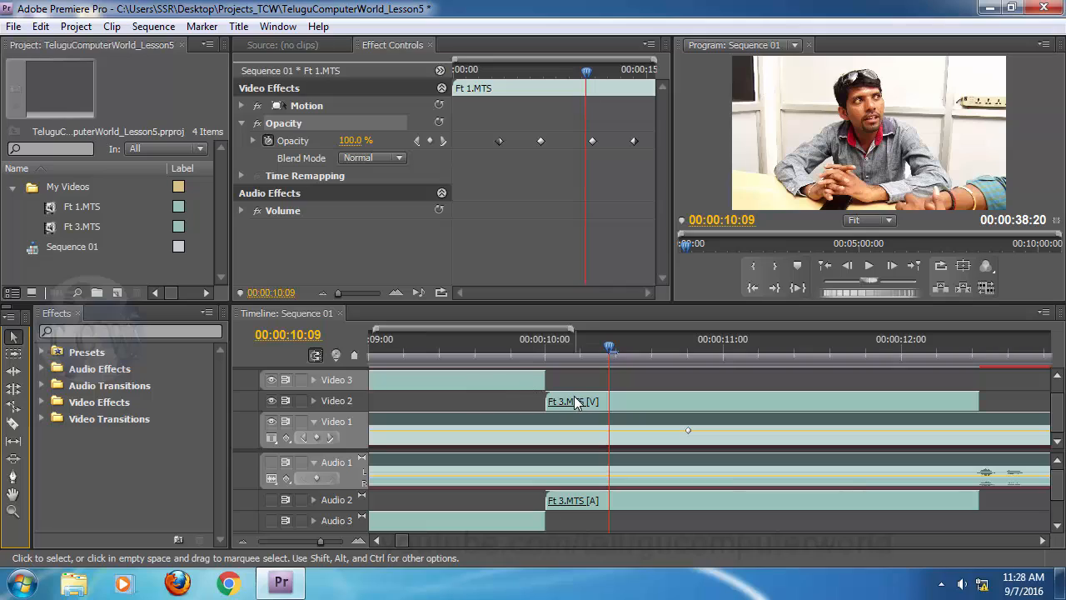
click(315, 401)
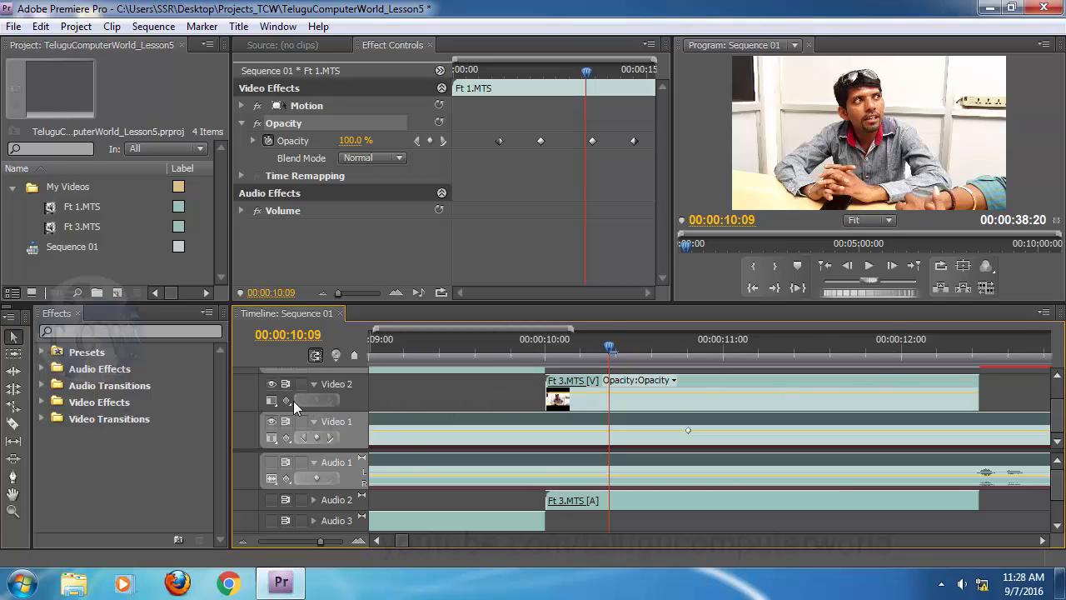
click(271, 401)
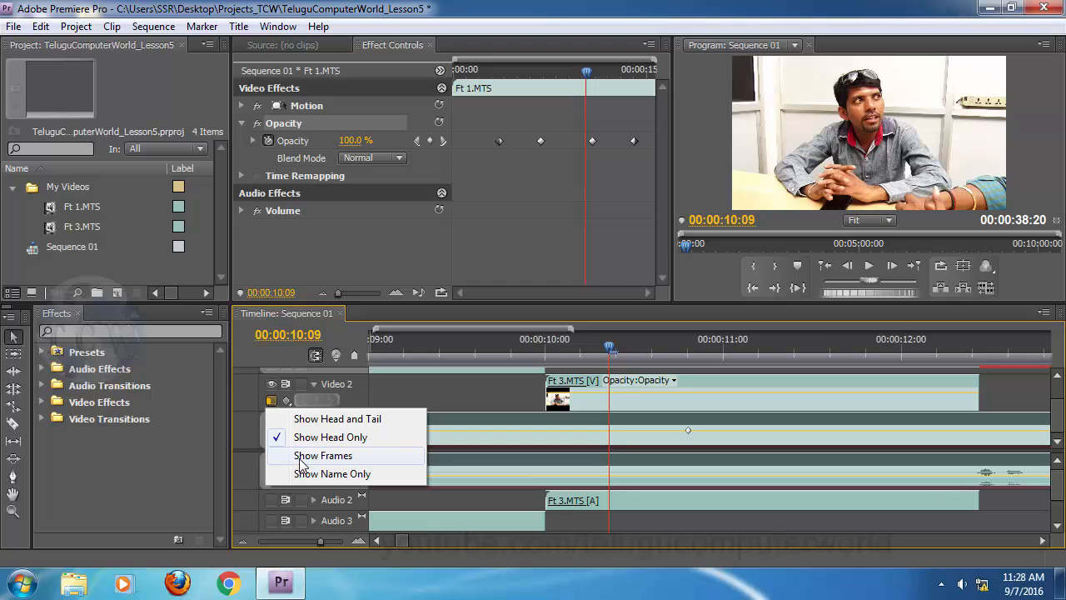
click(322, 456)
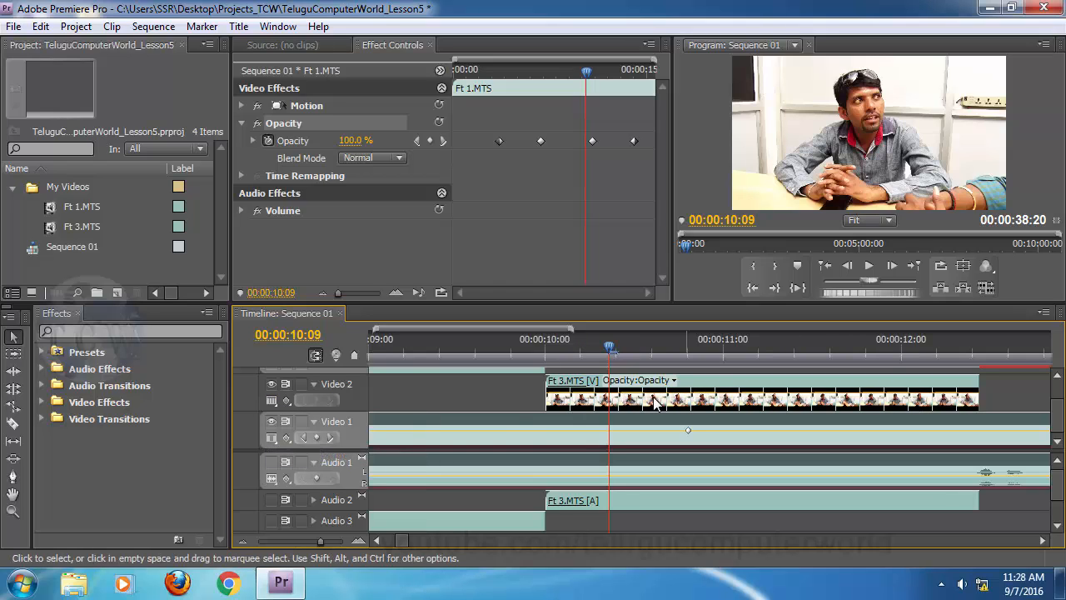
Switch the Video 2 display style to Show Head and Tail and finally to Show Head Only.
click(272, 402)
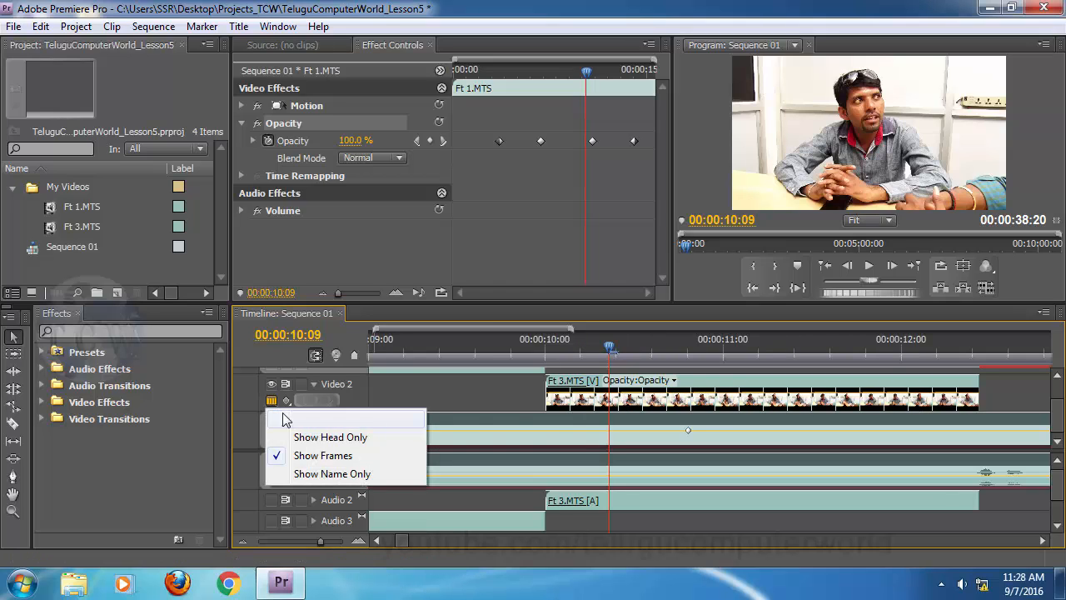
click(285, 419)
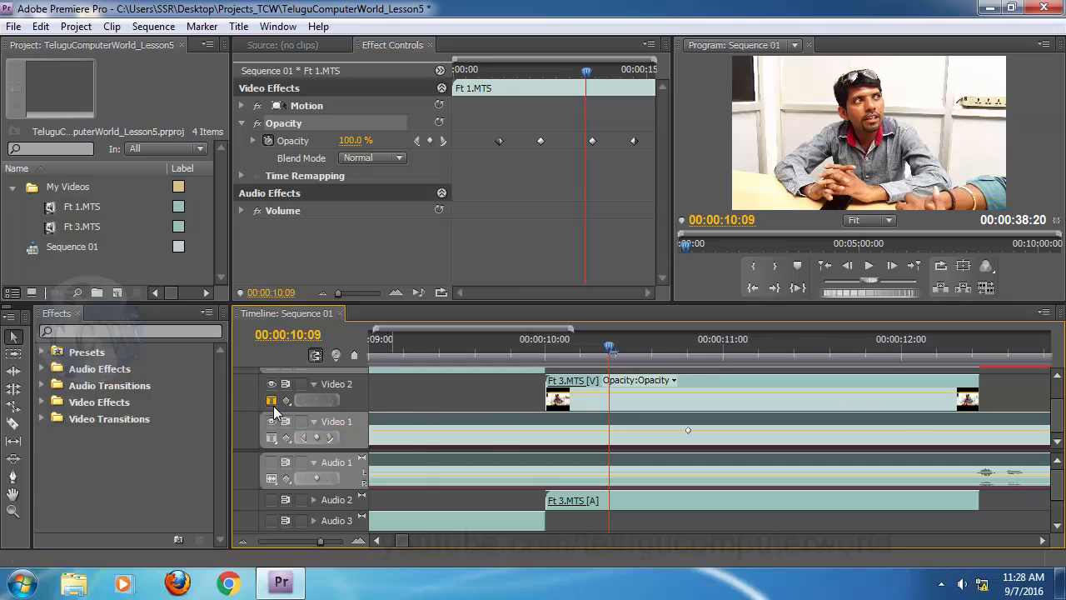
click(272, 402)
click(287, 436)
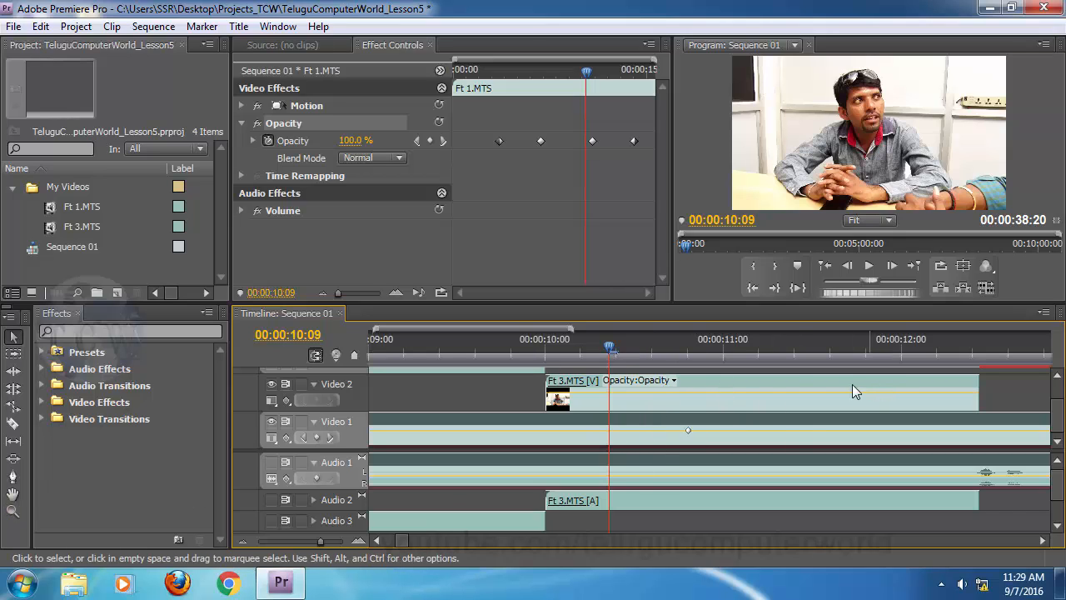
Move the playhead to 00:00:11:04 and zoom in on the timeline around it.
click(282, 541)
drag(285, 542, 313, 542)
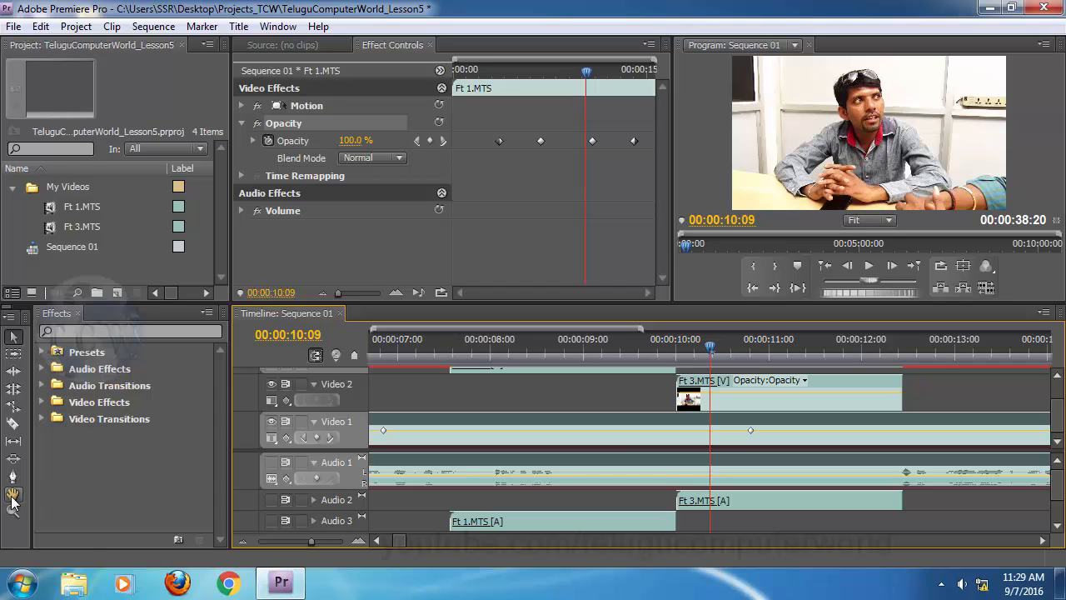
scroll(391, 546, up, 2)
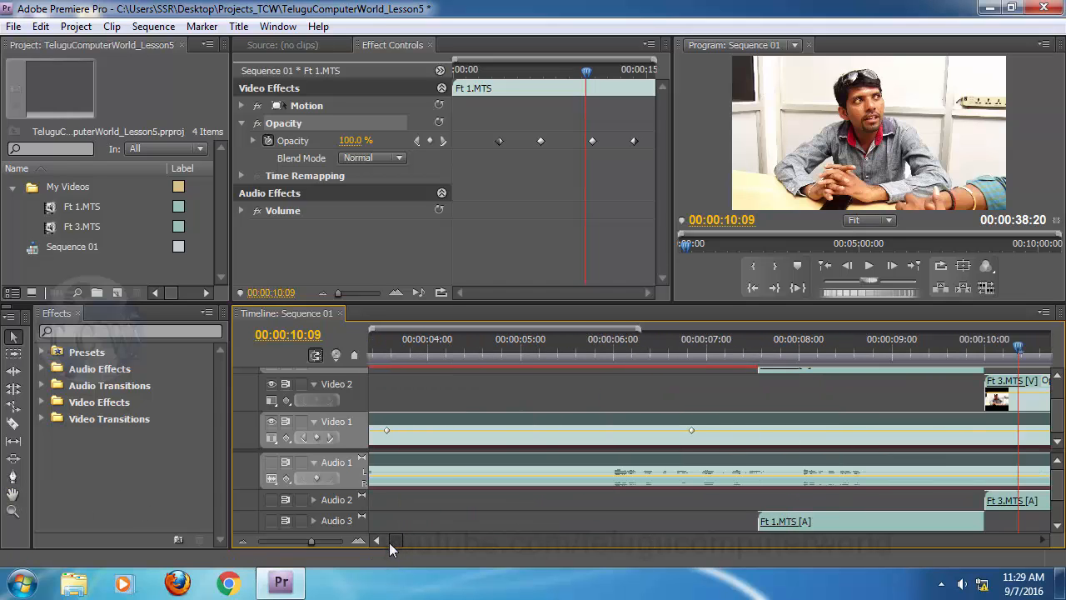
key(z)
drag(312, 544, 300, 547)
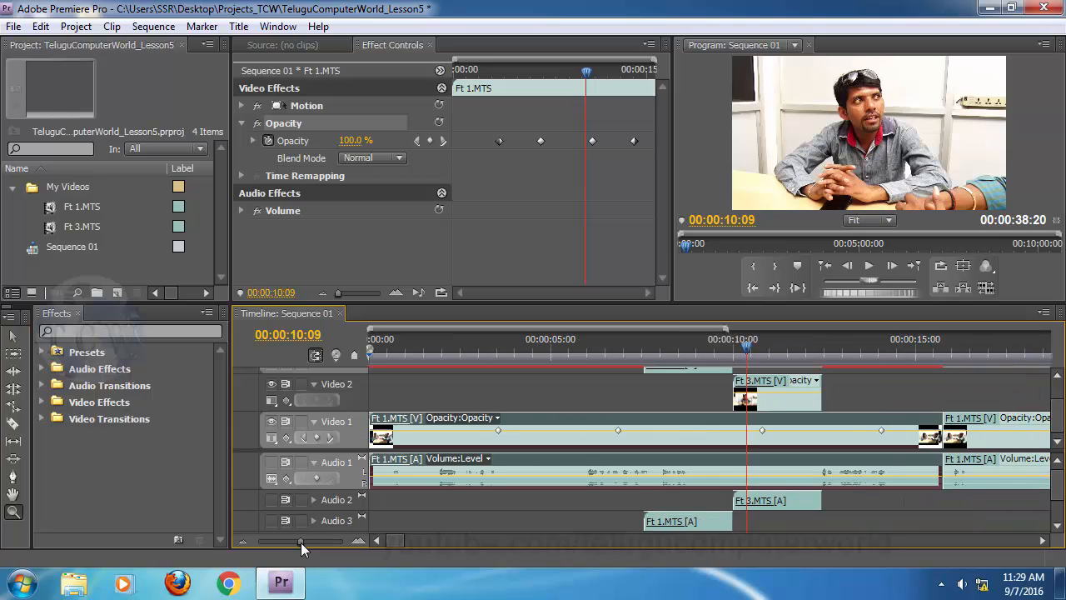
click(777, 354)
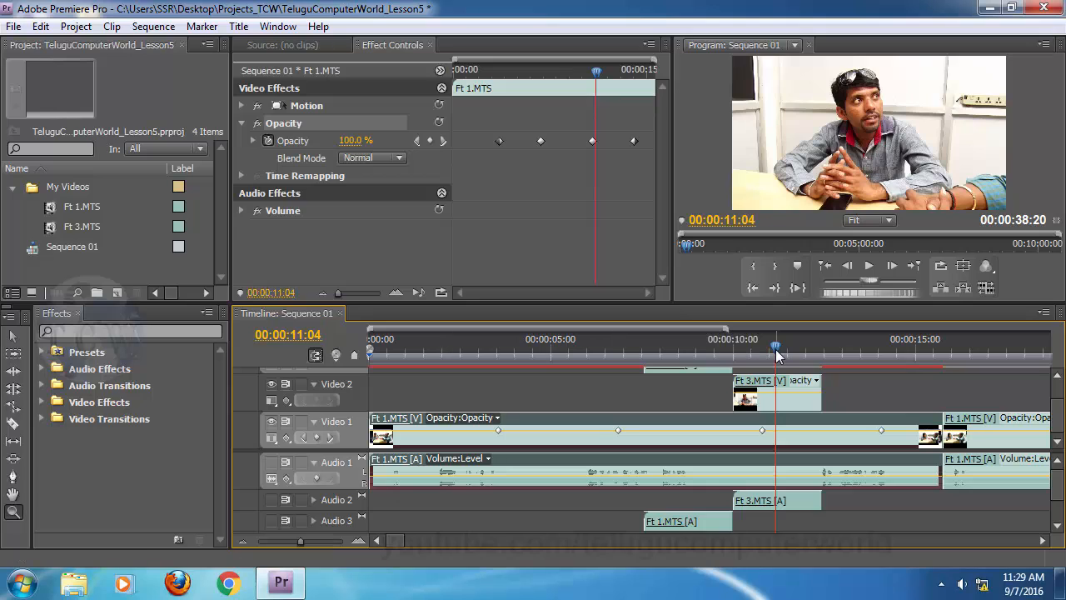
drag(310, 540, 311, 543)
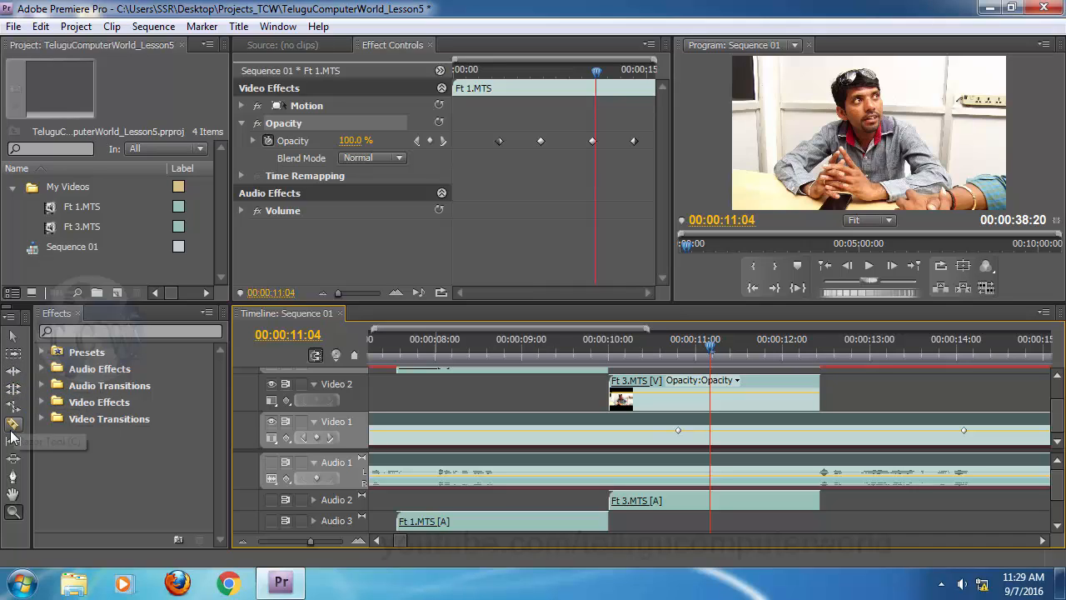
Switch to the Selection tool and zoom out until all clips of Sequence 01 fit in the timeline.
click(14, 338)
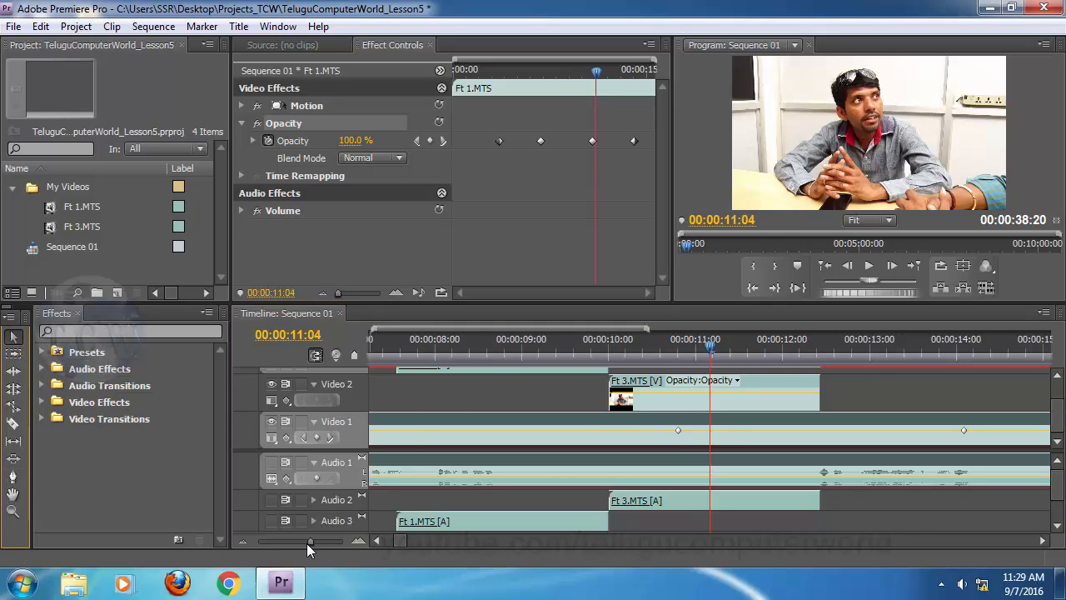
drag(292, 538, 282, 542)
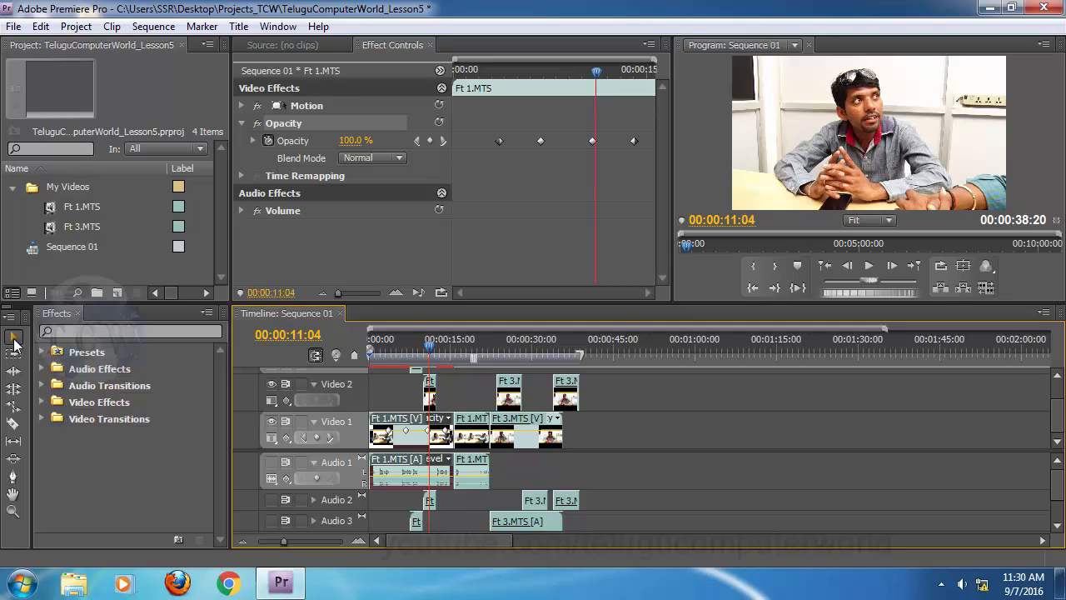
key(ctrl+s)
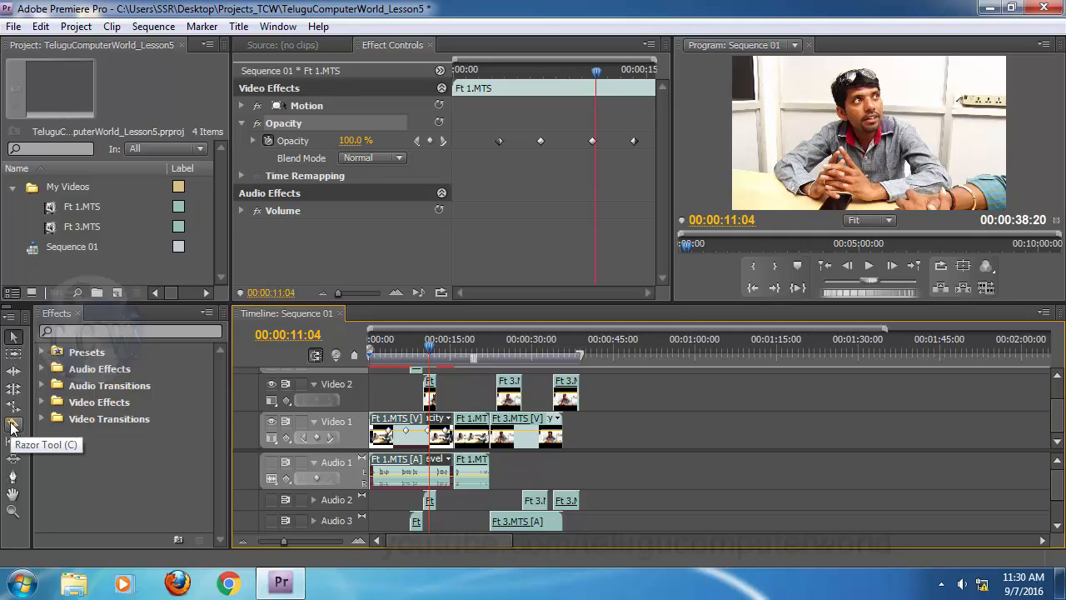
Keep the Selection tool active and show the empty Source monitor in place of Effect Controls.
click(11, 426)
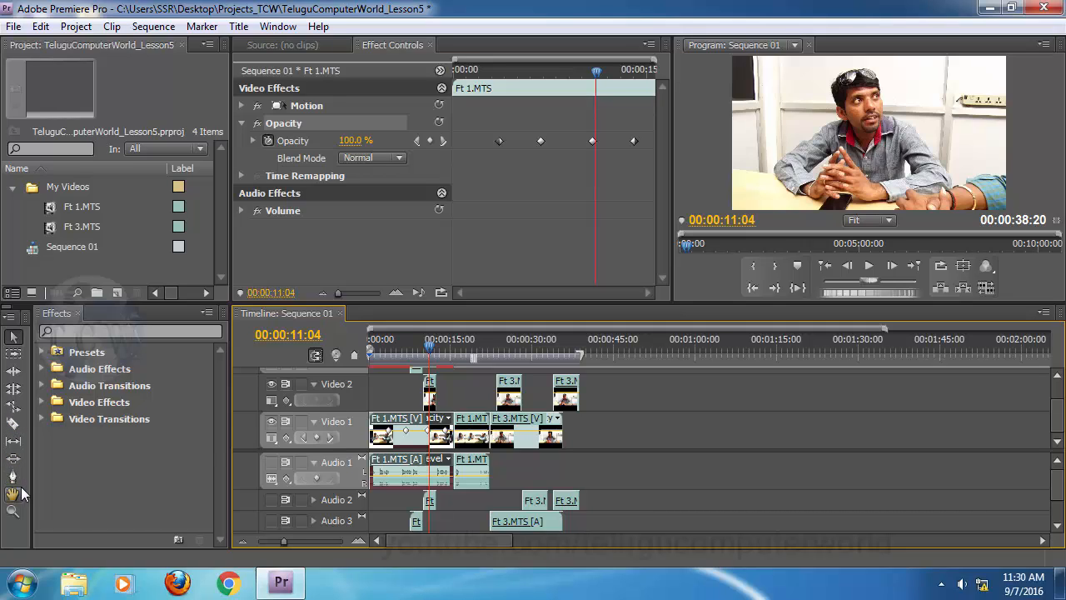
click(19, 442)
key(v)
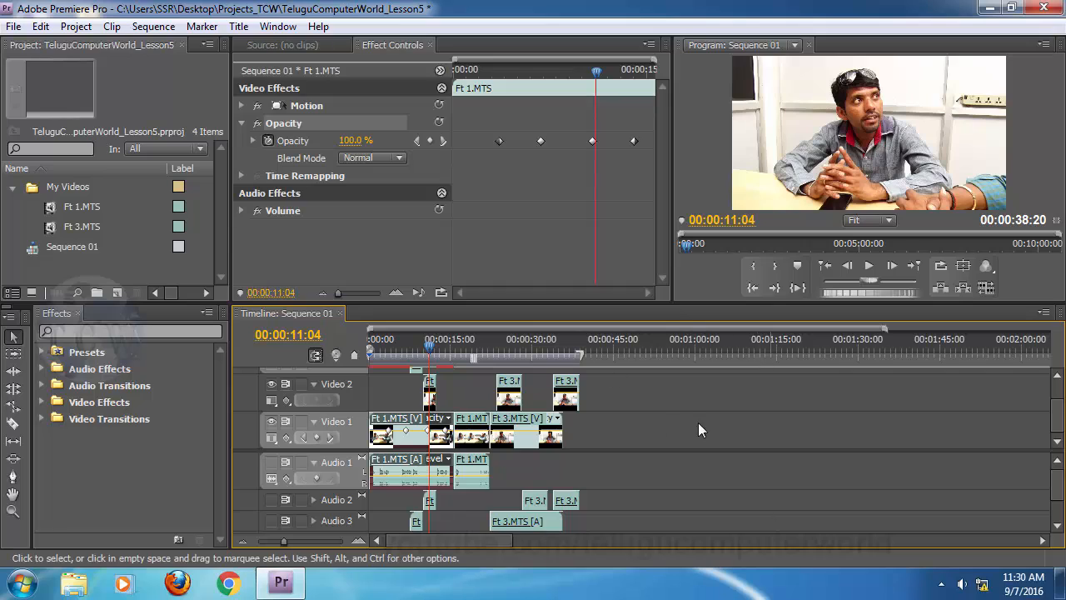
click(299, 46)
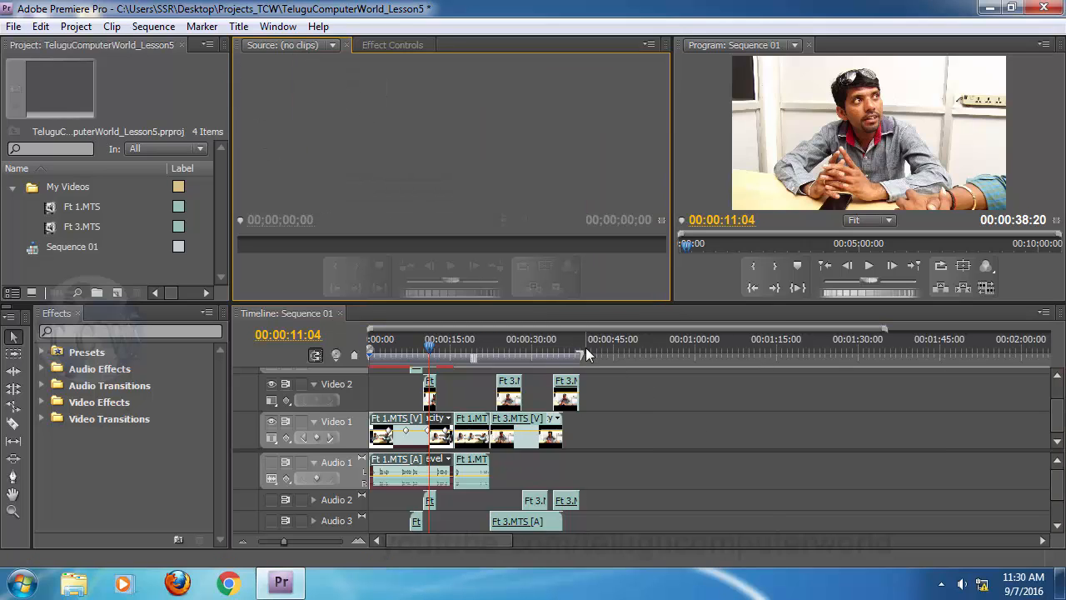